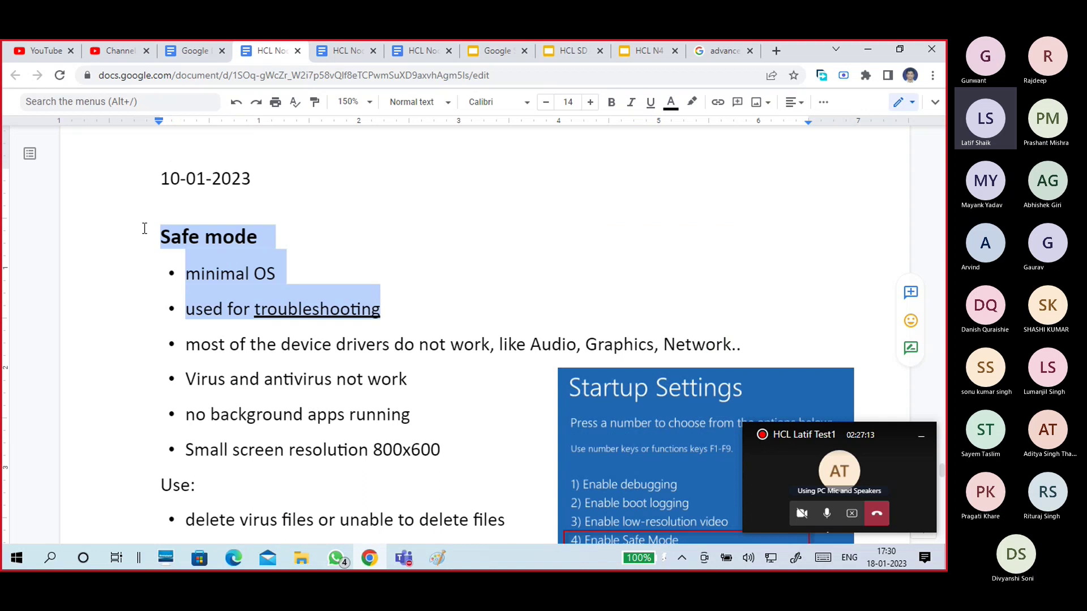
# - Review the Safe mode notes, covering its behaviour, its uses and the ways to enter safe mode
pyautogui.scroll(-4, 351, 397)
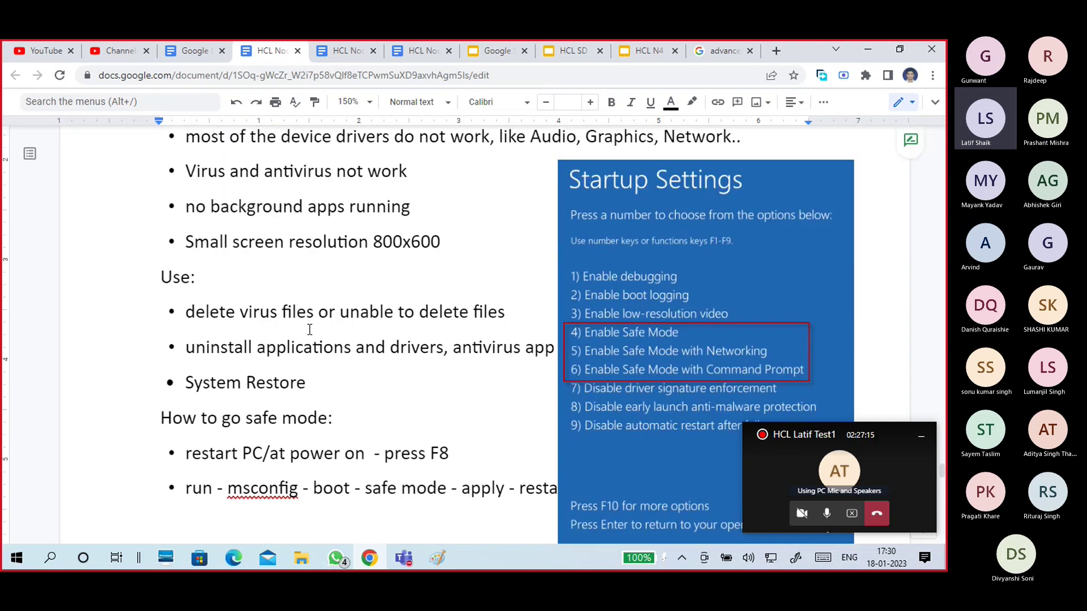
pyautogui.scroll(2, 335, 376)
pyautogui.scroll(-1, 336, 381)
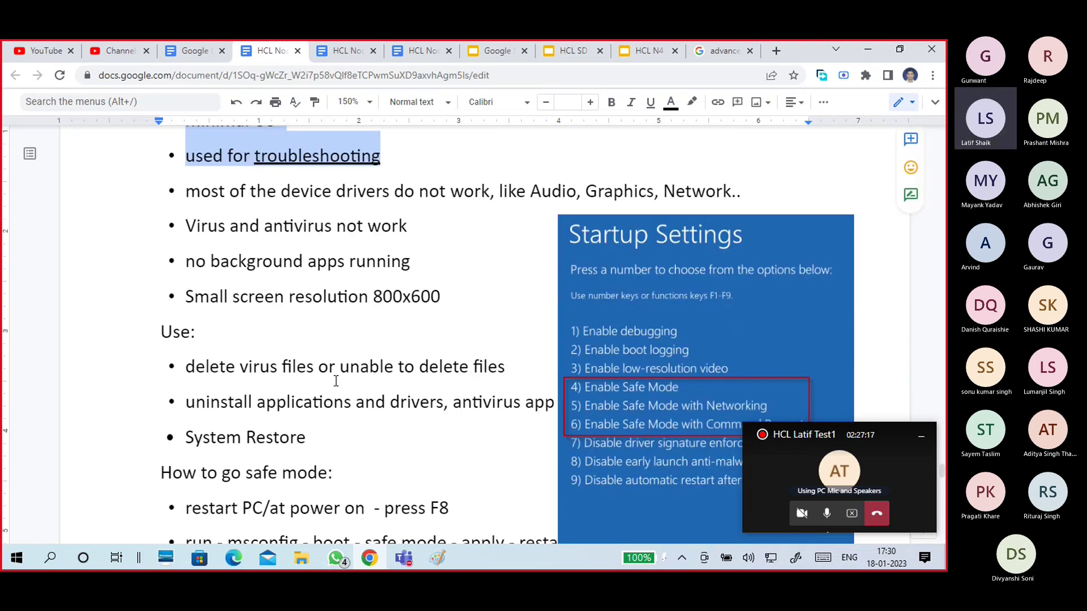
pyautogui.scroll(-1, 335, 381)
pyautogui.scroll(-1, 338, 385)
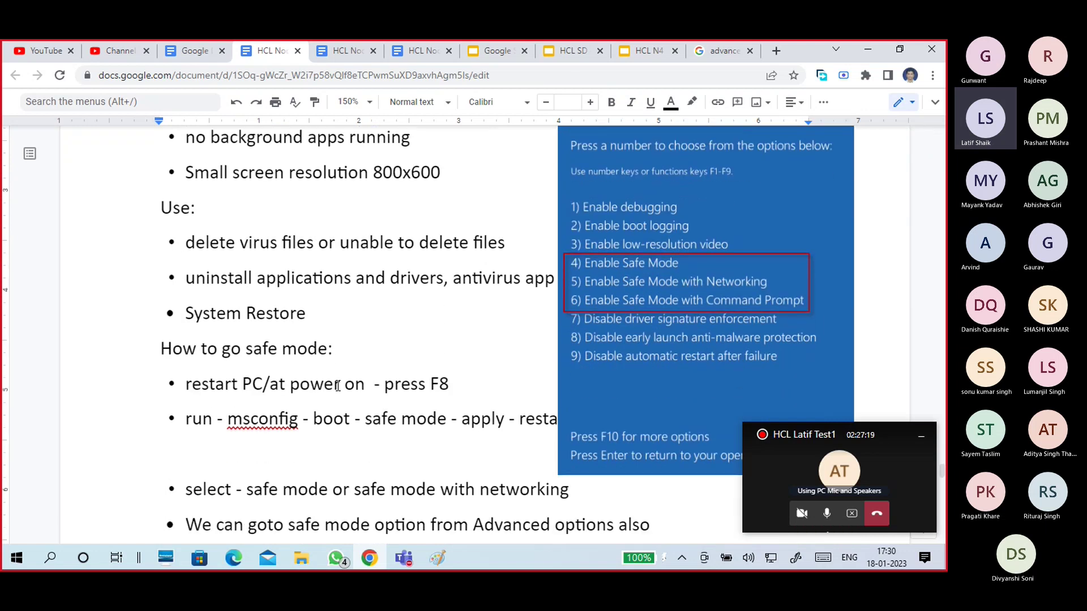
pyautogui.scroll(-2, 338, 384)
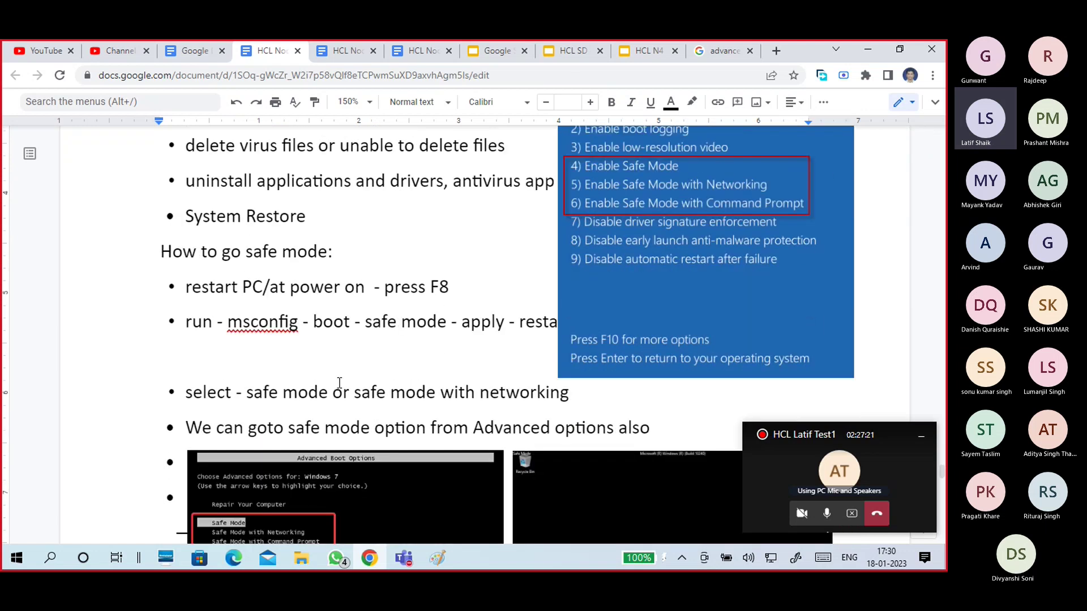
pyautogui.scroll(2, 339, 384)
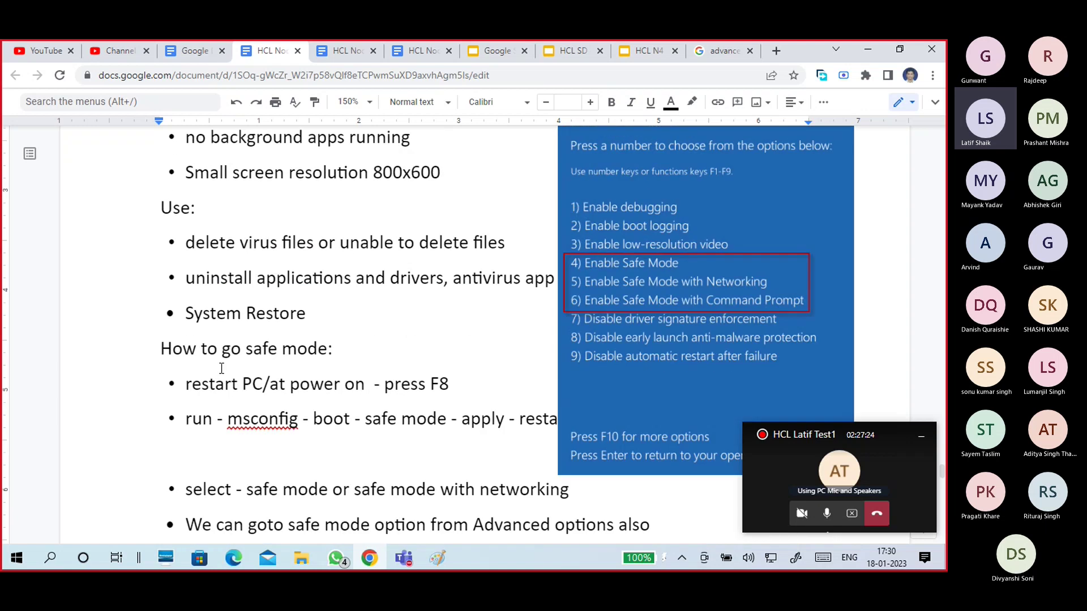
# - Insert a blank line above the "How to go safe mode:" line
pyautogui.click(161, 346)
pyautogui.press('Return')
pyautogui.scroll(-2, 131, 365)
# - Try to remove the blank line above the "select - safe mode or safe mode with networking" bullet
pyautogui.click(207, 370)
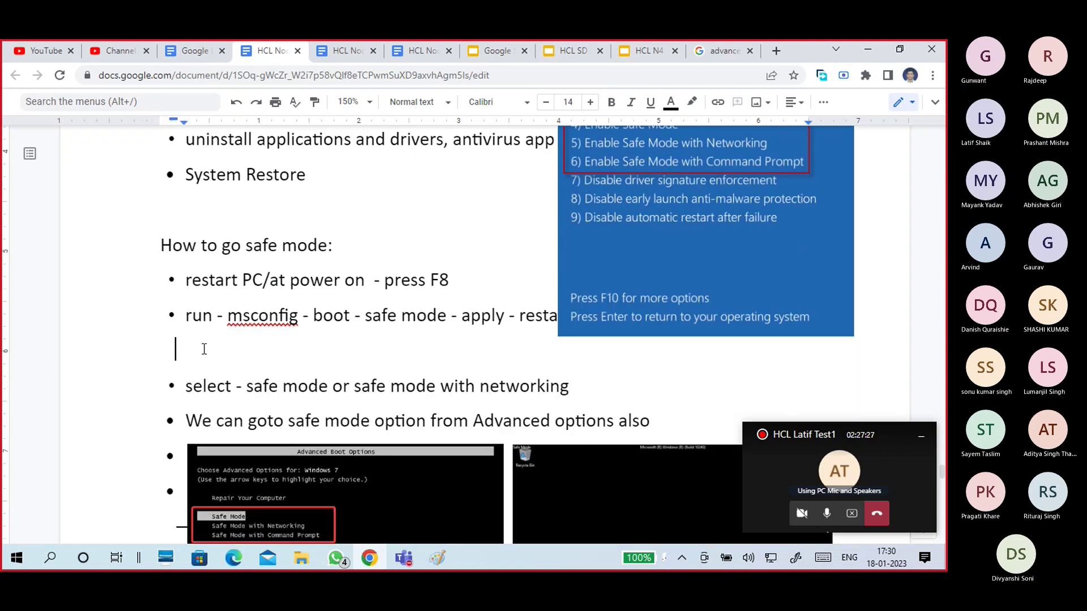
pyautogui.click(225, 348)
pyautogui.press('BackSpace')
pyautogui.press('BackSpace')
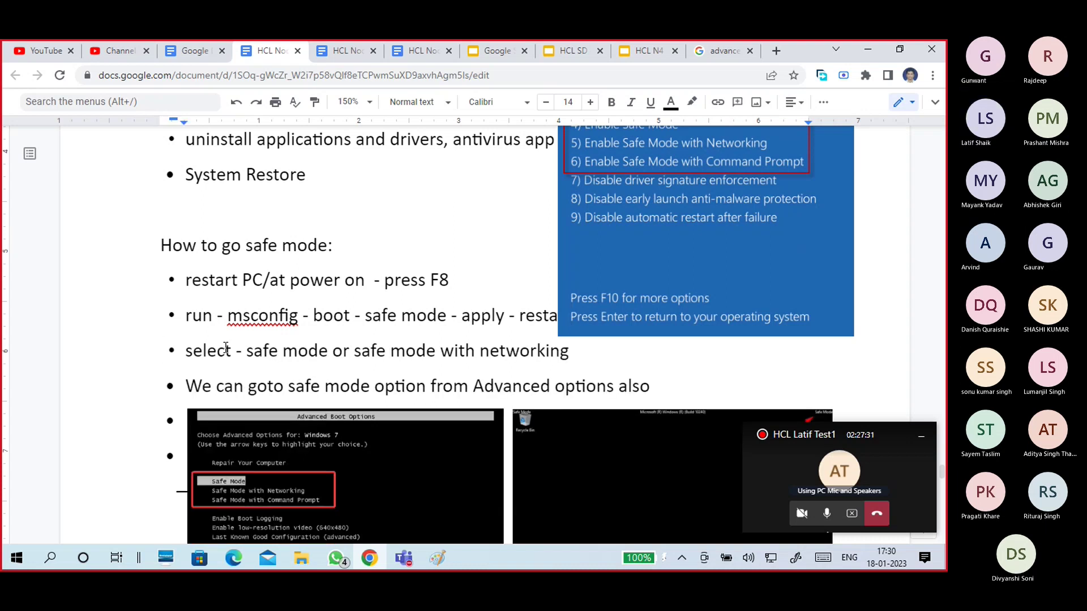
pyautogui.moveTo(253, 353); pyautogui.dragTo(570, 355)
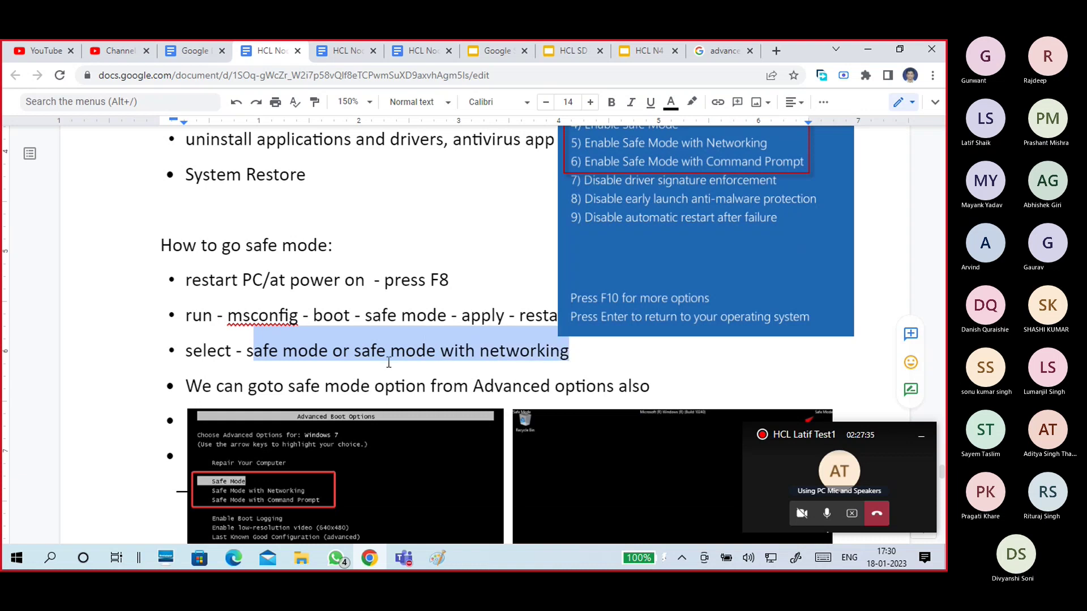
pyautogui.hotkey('ctrl', 'z')
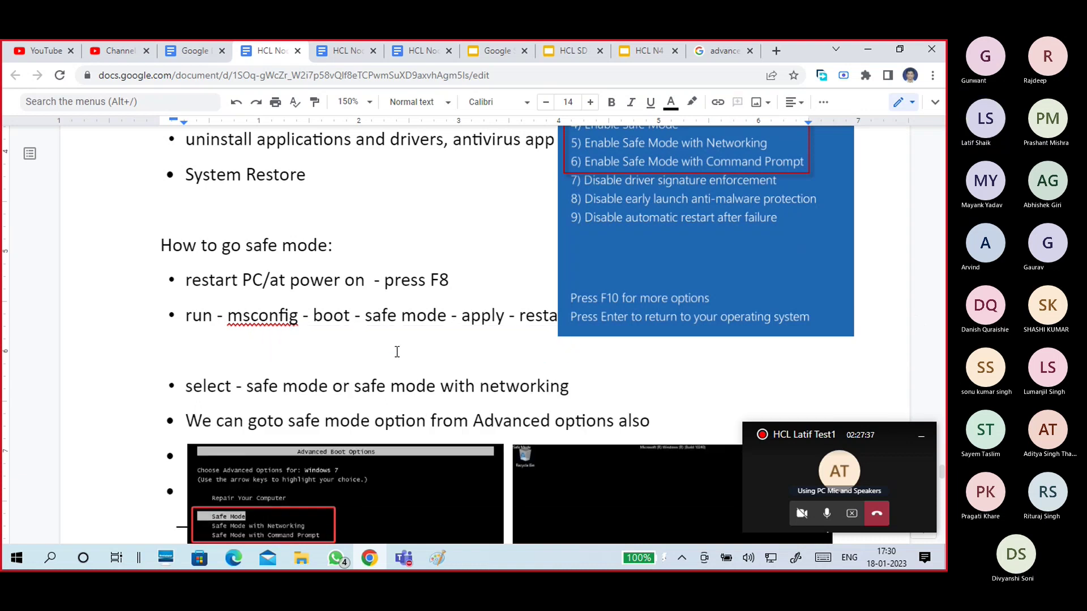
# - Locate the System Restore heading below the safe mode screenshots in the second notes document
pyautogui.click(355, 56)
pyautogui.scroll(-5, 394, 334)
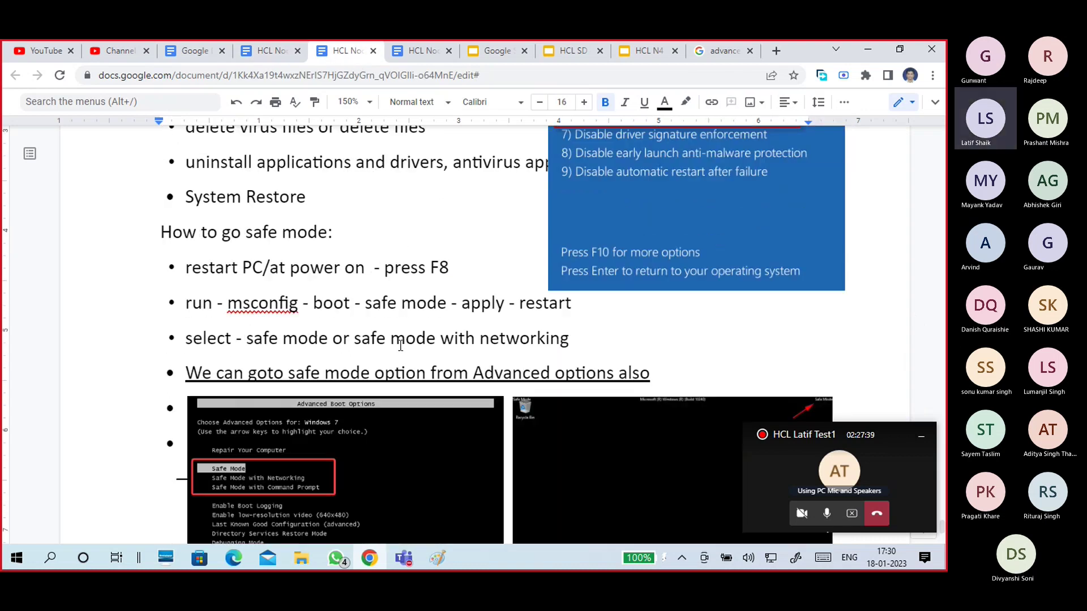
pyautogui.scroll(-6, 384, 354)
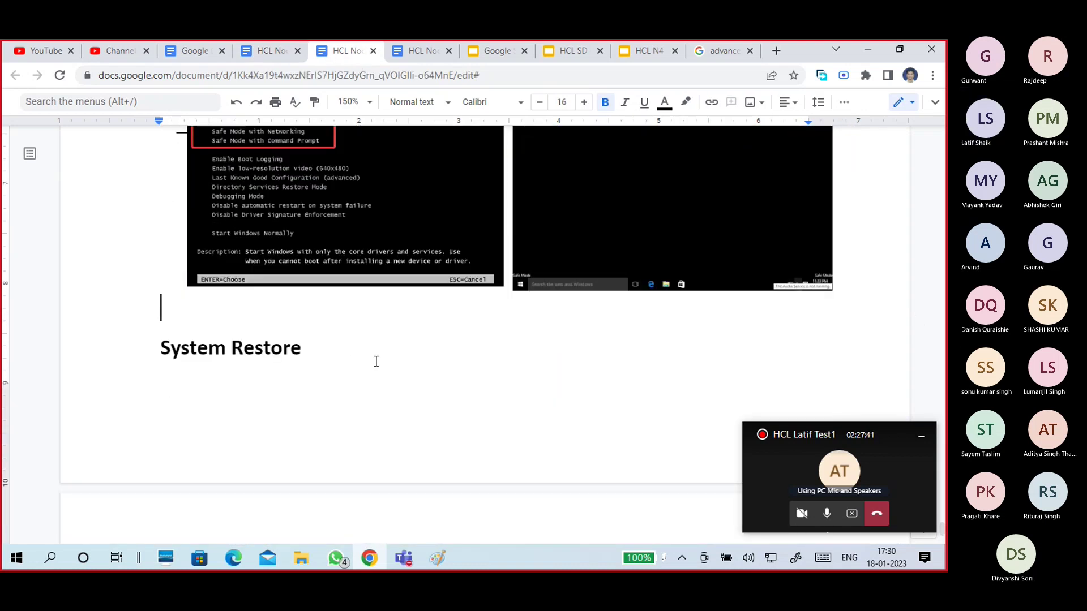
pyautogui.click(374, 362)
pyautogui.click(166, 330)
pyautogui.press('Up')
# - Copy the System Restore content from the first notes document, from "System Restore Point" through the Windows specifications screenshot
pyautogui.click(282, 50)
pyautogui.scroll(-10, 286, 271)
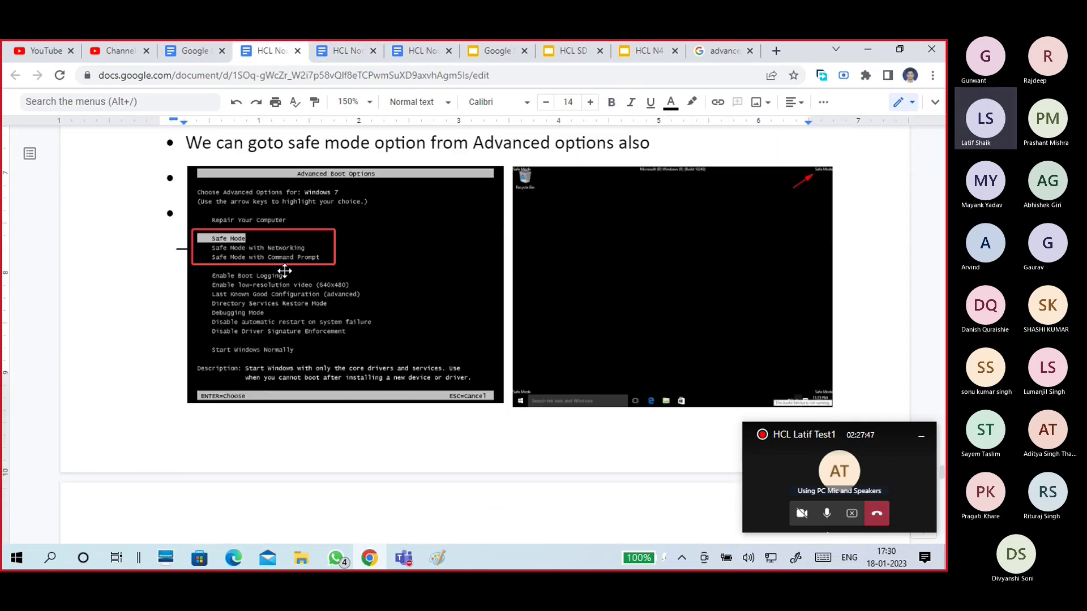
pyautogui.scroll(-3, 220, 339)
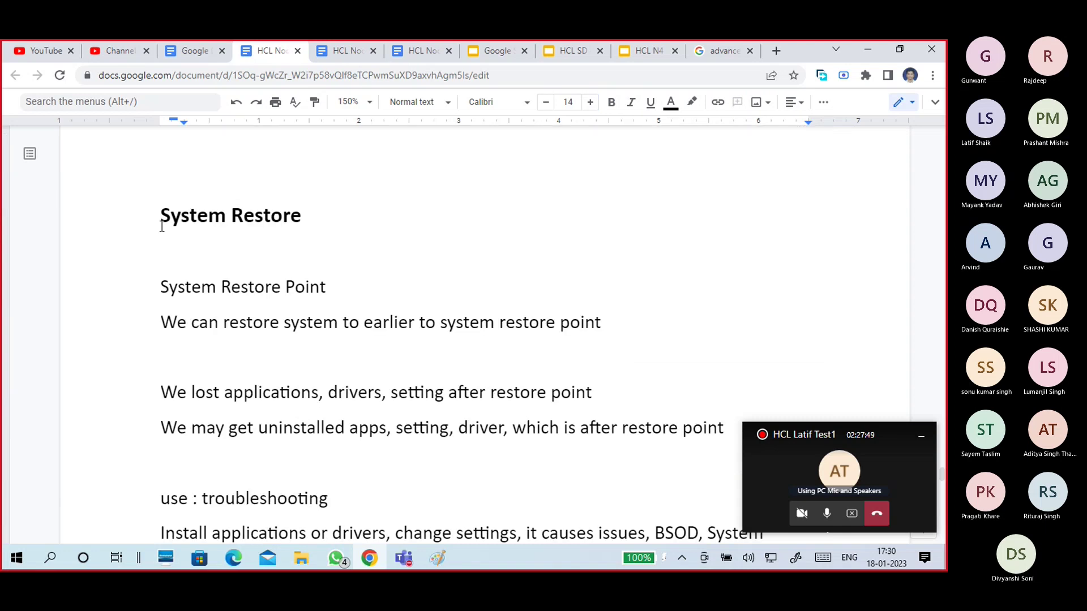
pyautogui.moveTo(160, 287); pyautogui.dragTo(408, 309)
pyautogui.scroll(-3, 460, 323)
pyautogui.scroll(-5, 410, 340)
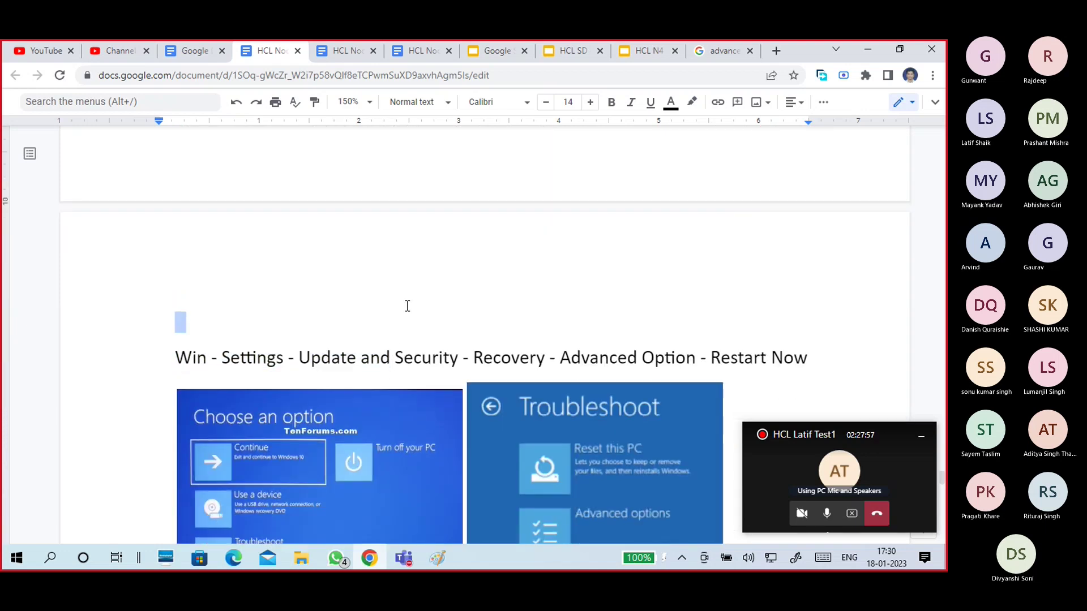
pyautogui.scroll(4, 407, 305)
pyautogui.moveTo(408, 306); pyautogui.dragTo(391, 281)
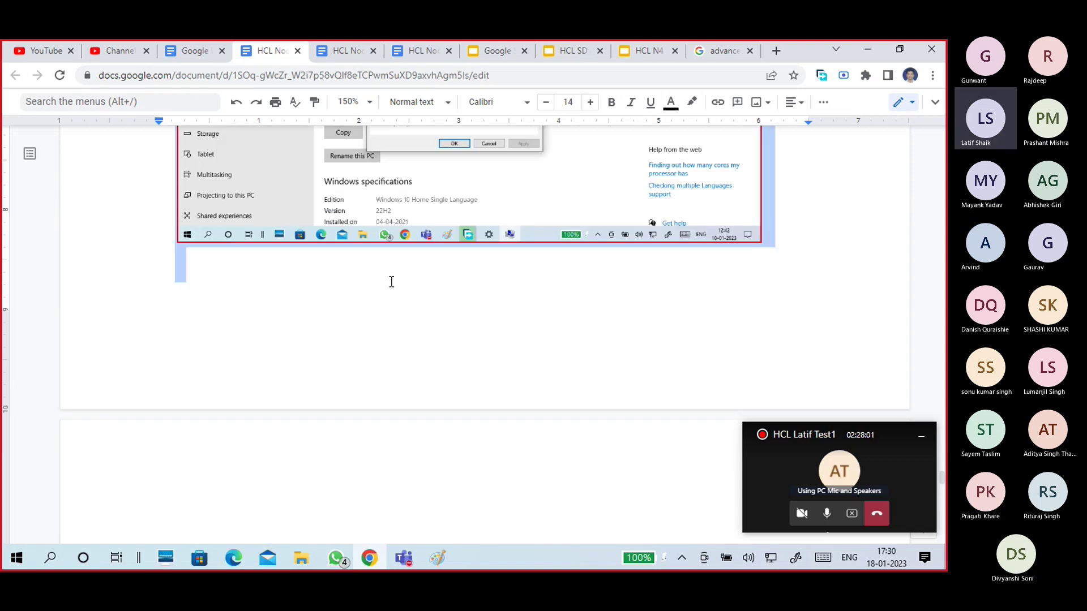
# - Paste the copied notes beneath the System Restore heading in the second notes document
pyautogui.click(339, 50)
pyautogui.click(297, 388)
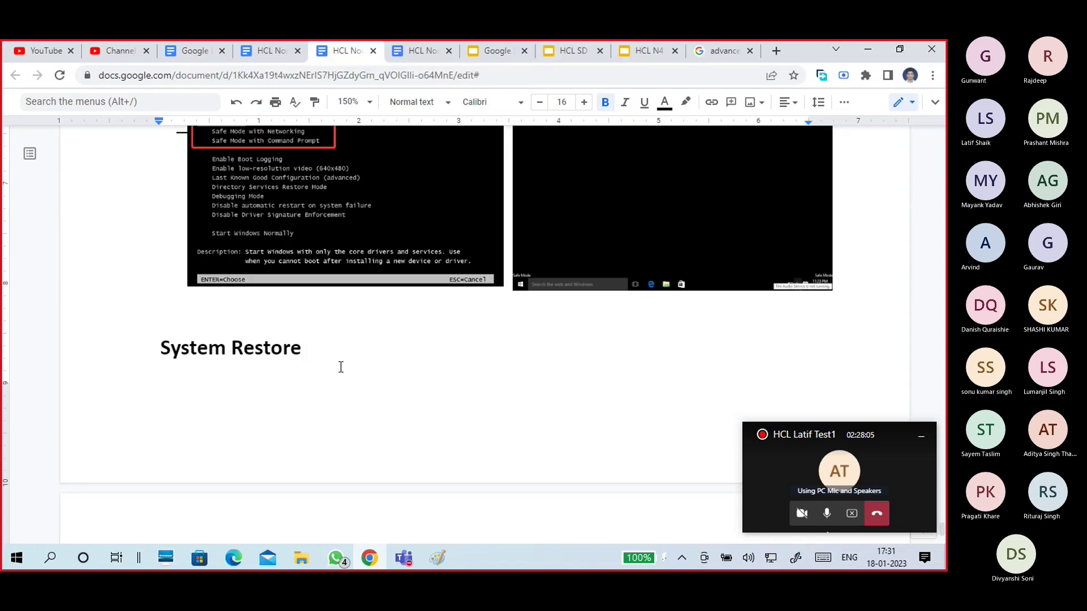
pyautogui.hotkey('ctrl', 'Return')
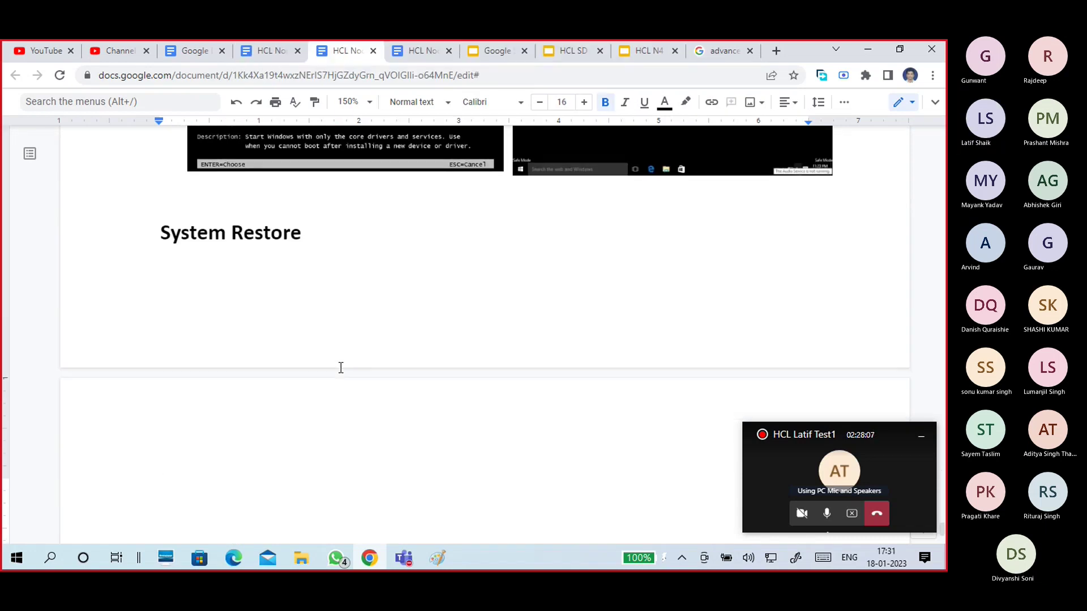
pyautogui.hotkey('ctrl', 'v')
pyautogui.hotkey('ctrl', 'z')
# - Insert a page break before the System Restore heading so the section starts on a new page
pyautogui.scroll(5, 308, 364)
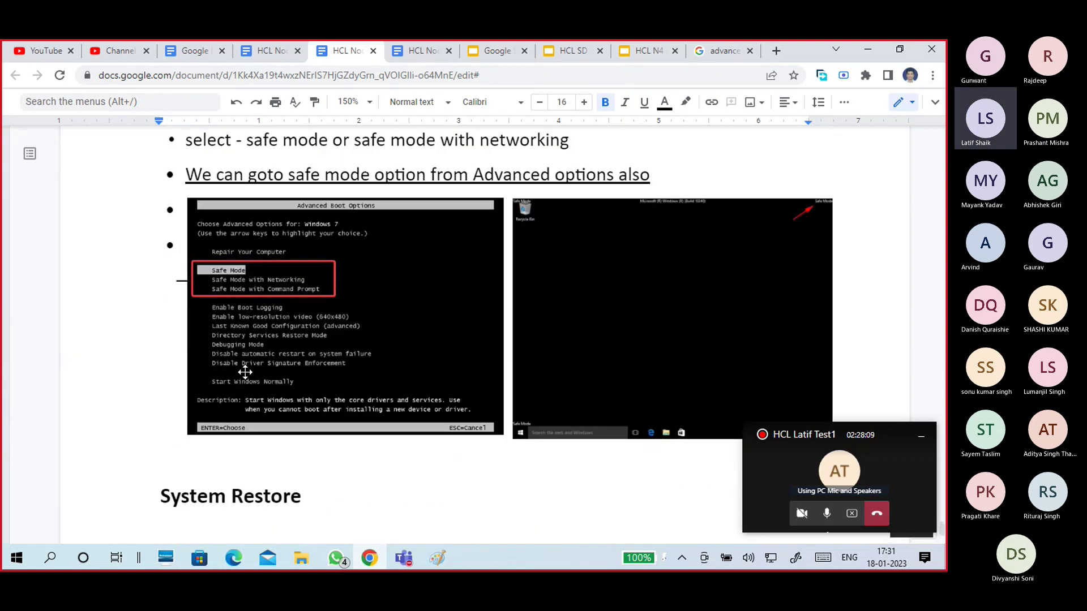
pyautogui.scroll(-5, 159, 205)
pyautogui.hotkey('ctrl', 'Return')
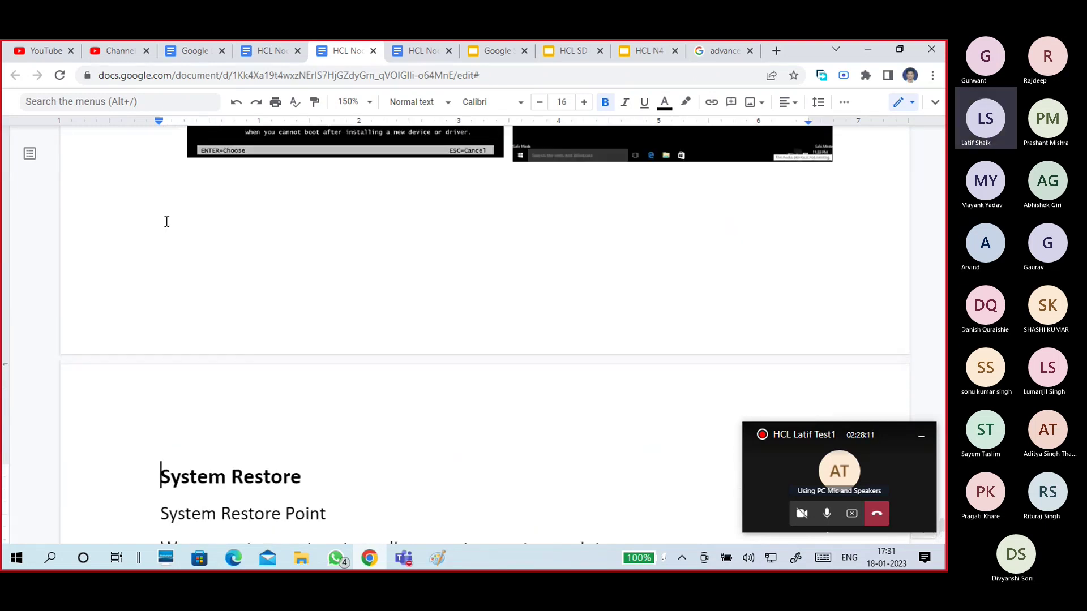
pyautogui.scroll(-4, 413, 300)
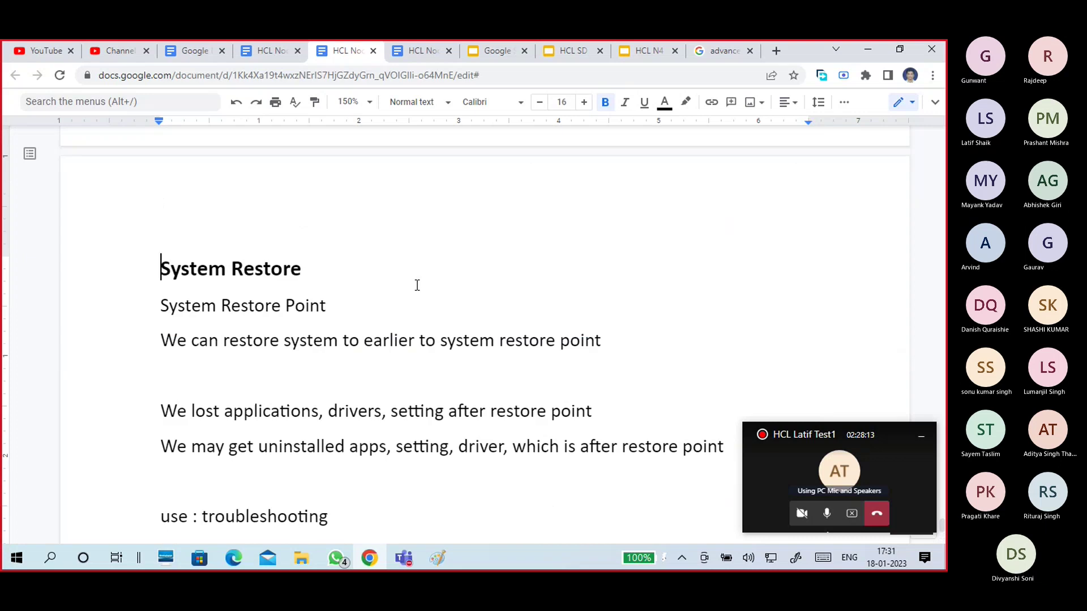
# - Look over the pasted System Restore notes and highlight the System Restore heading
pyautogui.click(309, 376)
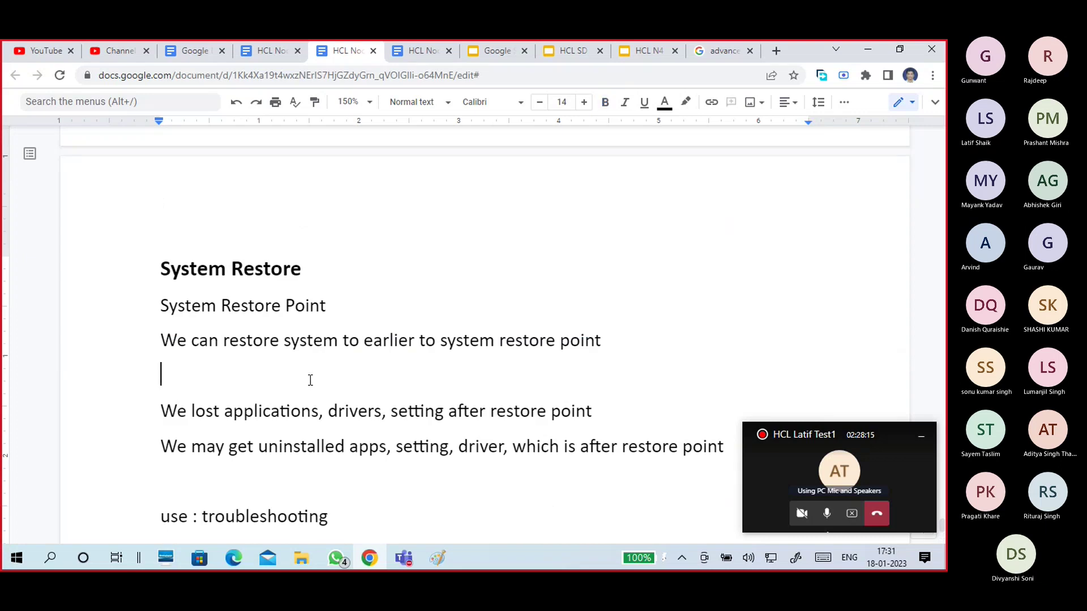
pyautogui.scroll(-1, 309, 379)
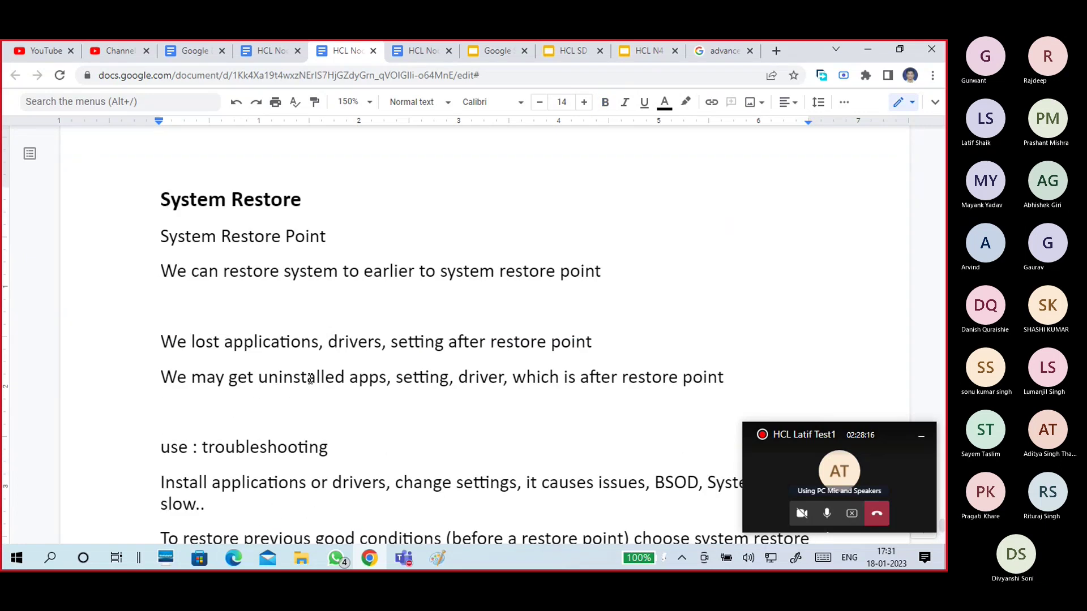
pyautogui.click(295, 415)
pyautogui.click(308, 319)
pyautogui.click(163, 235)
pyautogui.moveTo(165, 232); pyautogui.dragTo(130, 208)
pyautogui.click(331, 230)
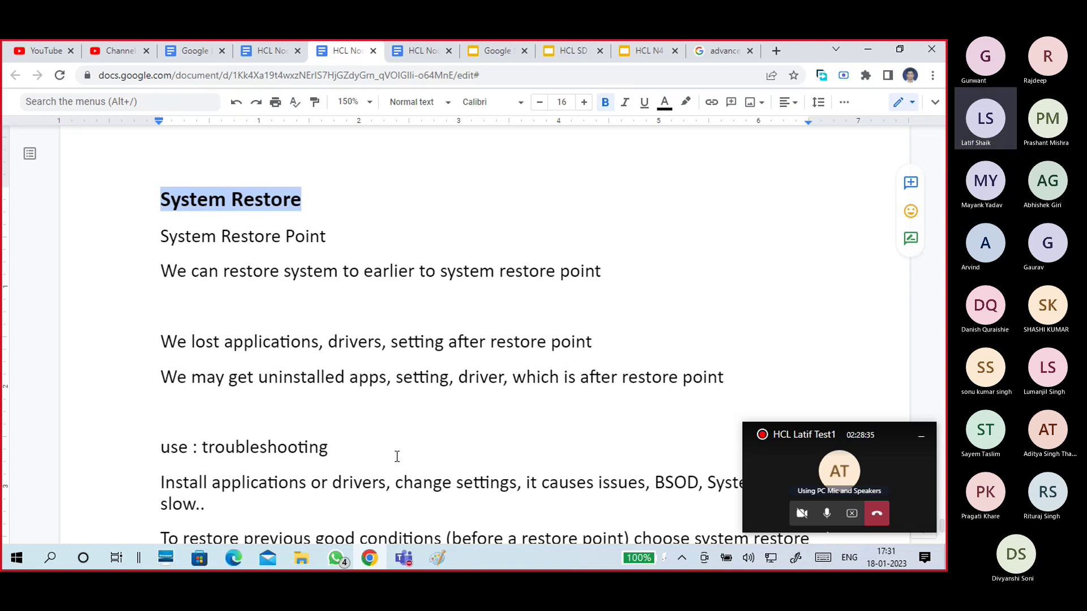
# - Switch to Paint and start a new blank drawing, discarding the old safe mode sketch without saving
pyautogui.click(437, 558)
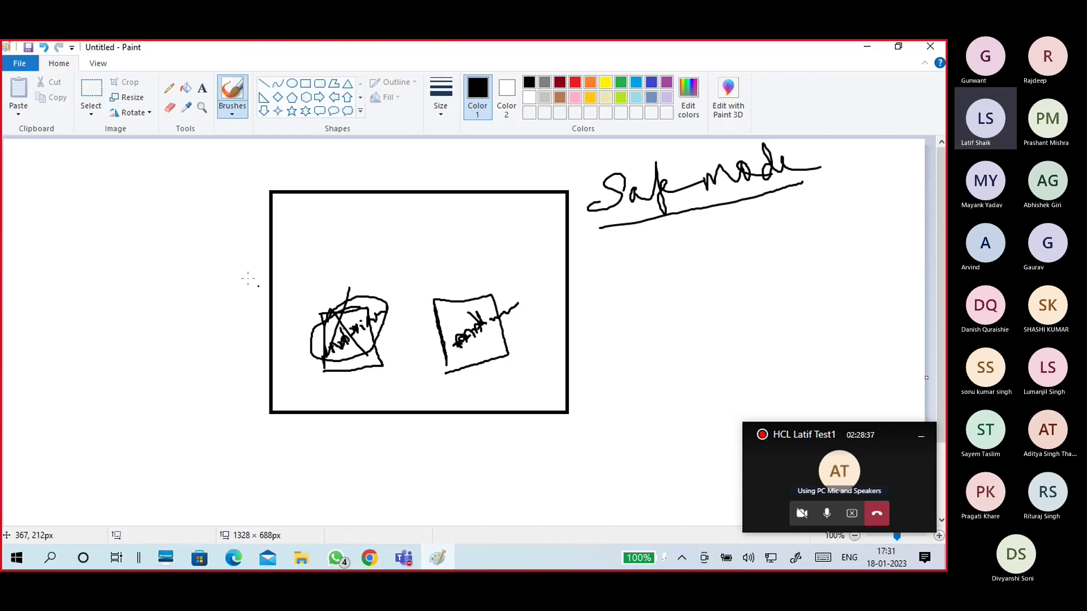
pyautogui.click(25, 64)
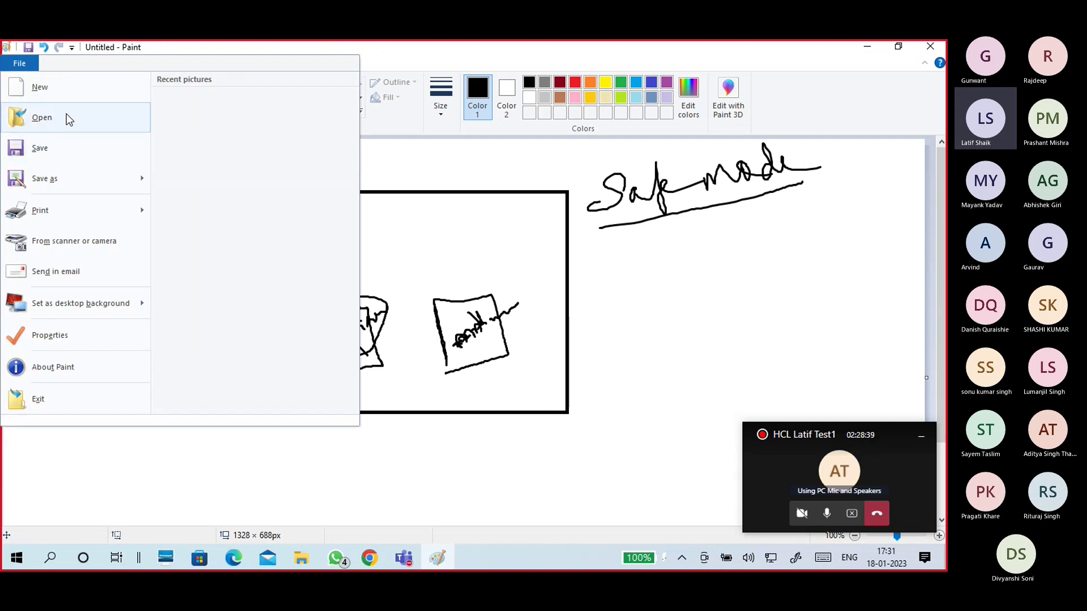
pyautogui.click(66, 92)
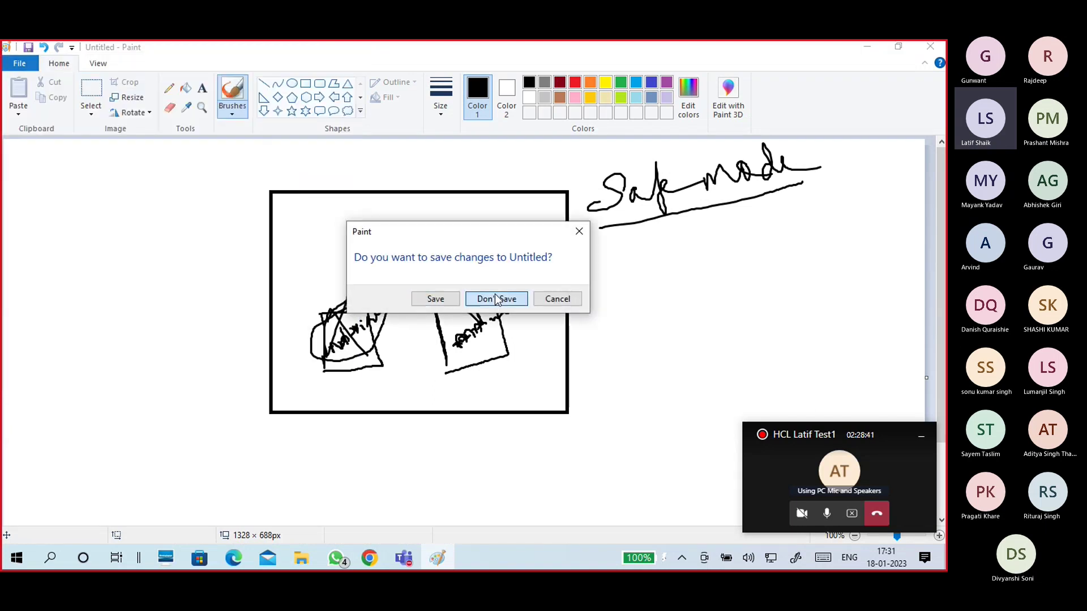
pyautogui.click(497, 299)
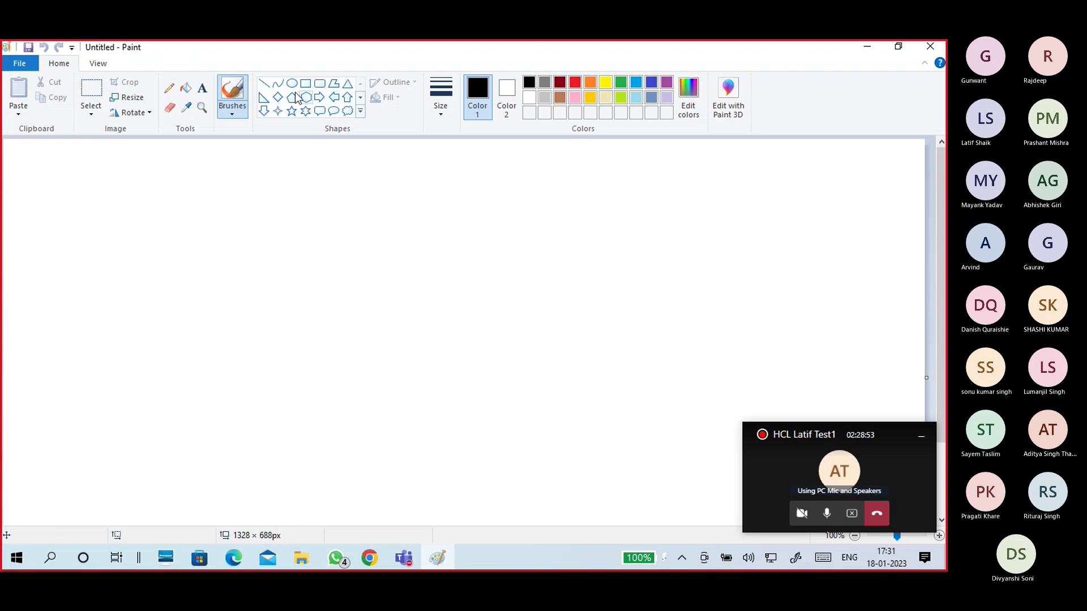
# - Draw a horizontal timeline about 660 px long and brush a vertical mark rising from it near its start
pyautogui.click(263, 84)
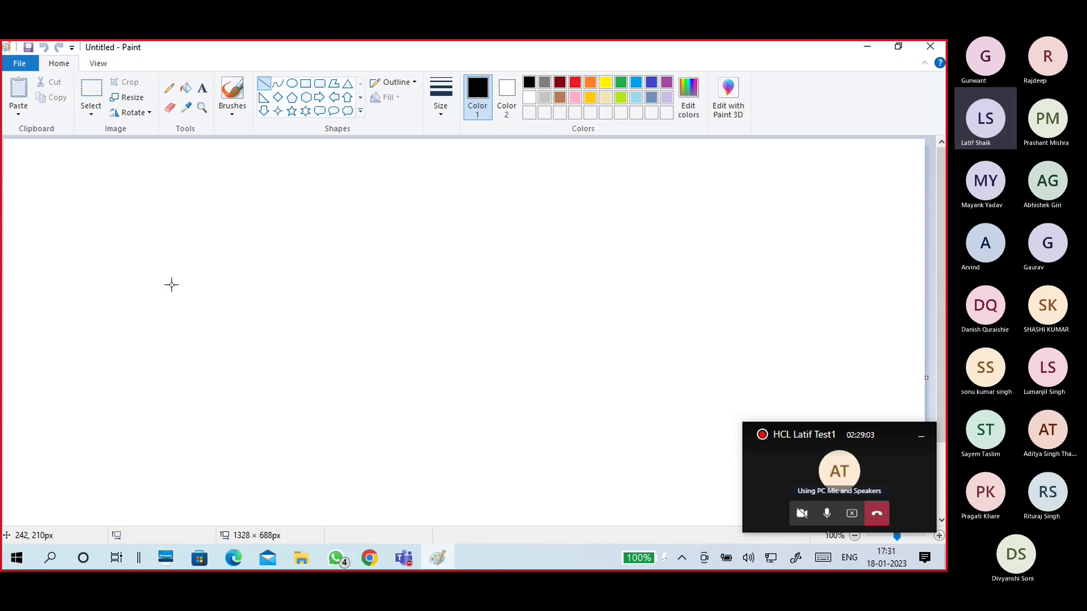
pyautogui.moveTo(172, 284)
pyautogui.mouseDown()
pyautogui.moveTo(589, 302)
pyautogui.moveTo(628, 285)
pyautogui.mouseUp()
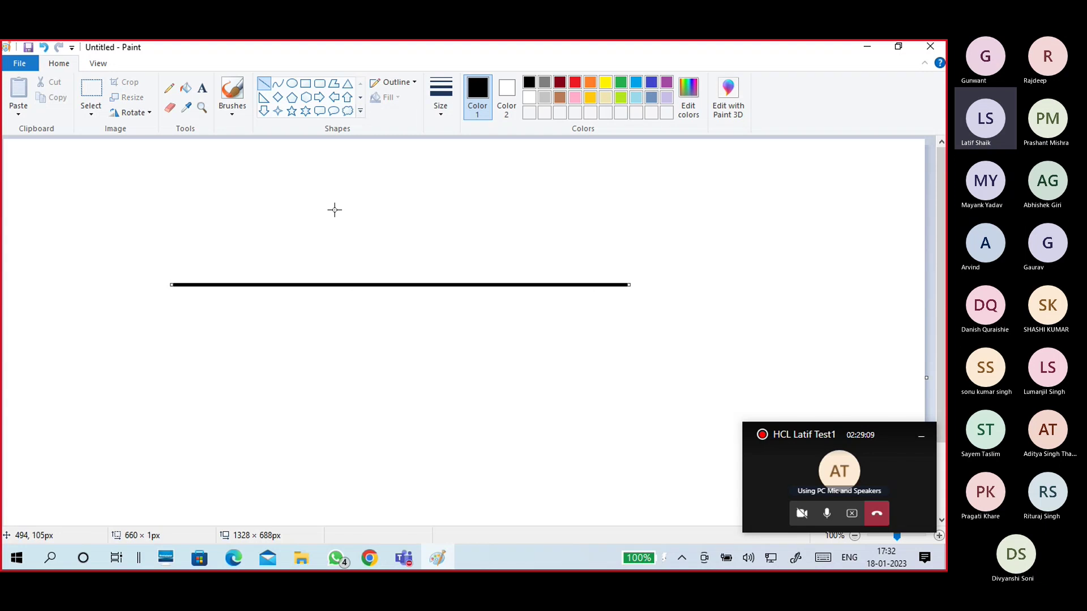
pyautogui.click(232, 110)
pyautogui.click(142, 143)
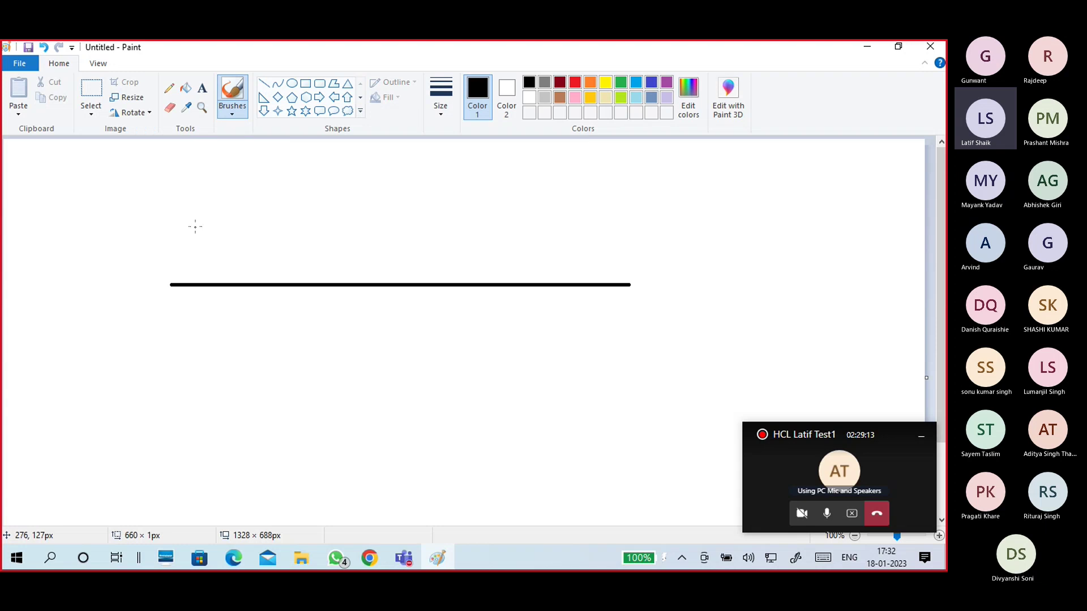
pyautogui.moveTo(254, 196); pyautogui.dragTo(260, 285)
# - Handwrite OS, App1, D1 D2, setting and Data before the first mark, with Dec and 25 Dec below the timeline
pyautogui.moveTo(169, 215)
pyautogui.mouseDown()
pyautogui.moveTo(170, 227)
pyautogui.moveTo(179, 216)
pyautogui.moveTo(168, 211)
pyautogui.moveTo(180, 217)
pyautogui.mouseUp()
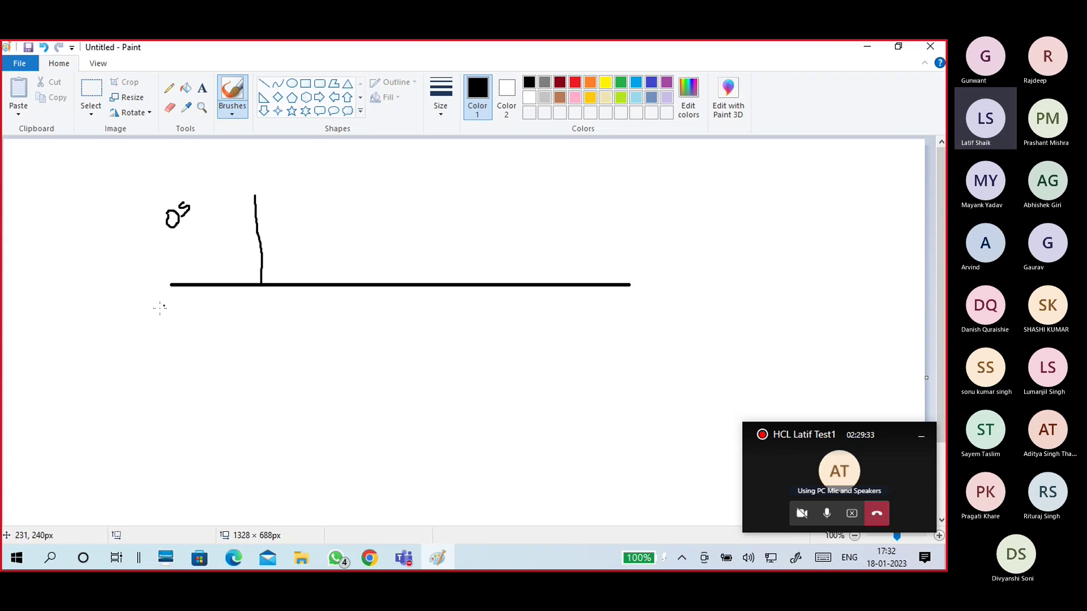
pyautogui.moveTo(143, 321)
pyautogui.mouseDown()
pyautogui.moveTo(165, 303)
pyautogui.moveTo(168, 315)
pyautogui.mouseUp()
pyautogui.moveTo(185, 241)
pyautogui.mouseDown()
pyautogui.moveTo(204, 225)
pyautogui.moveTo(208, 238)
pyautogui.moveTo(218, 213)
pyautogui.moveTo(238, 204)
pyautogui.moveTo(212, 228)
pyautogui.moveTo(243, 206)
pyautogui.mouseUp()
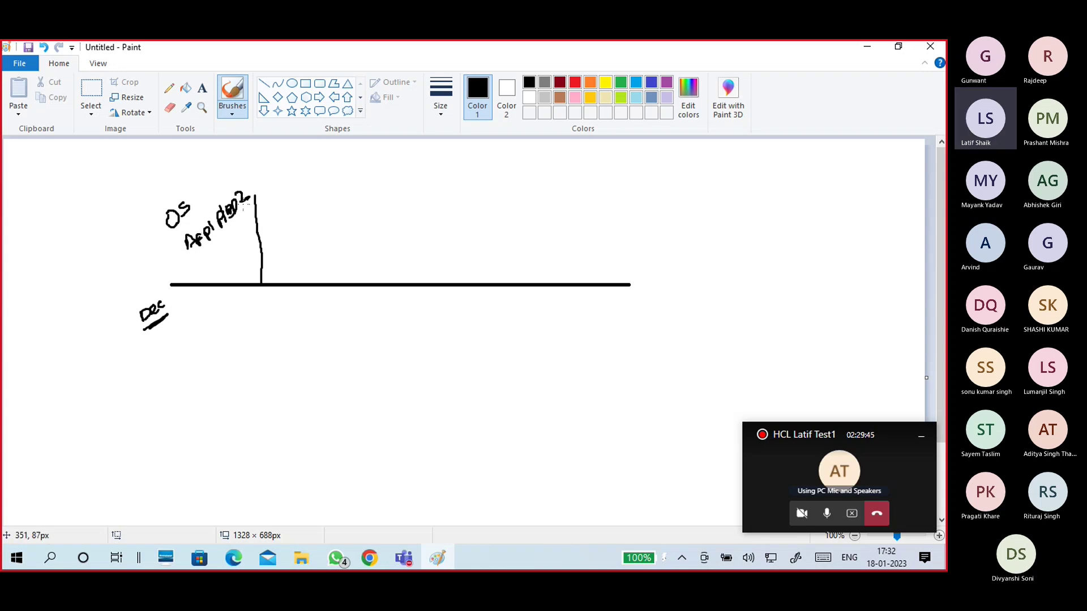
pyautogui.moveTo(183, 276)
pyautogui.mouseDown()
pyautogui.moveTo(211, 254)
pyautogui.moveTo(247, 255)
pyautogui.moveTo(253, 240)
pyautogui.moveTo(259, 251)
pyautogui.mouseUp()
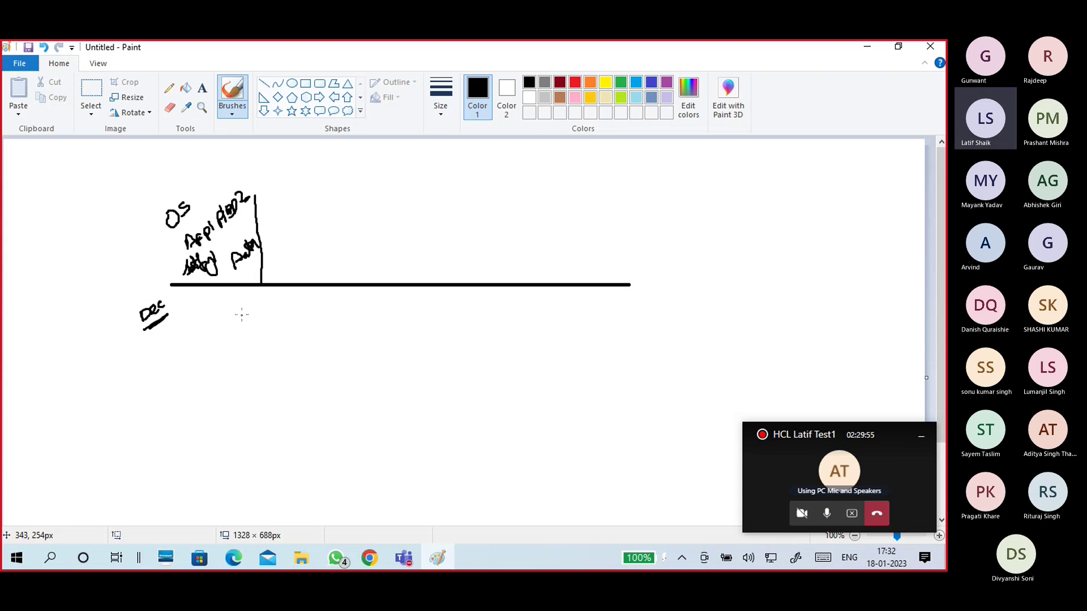
pyautogui.moveTo(243, 300)
pyautogui.mouseDown()
pyautogui.moveTo(250, 313)
pyautogui.moveTo(264, 295)
pyautogui.moveTo(277, 313)
pyautogui.moveTo(290, 300)
pyautogui.moveTo(303, 306)
pyautogui.moveTo(291, 312)
pyautogui.mouseUp()
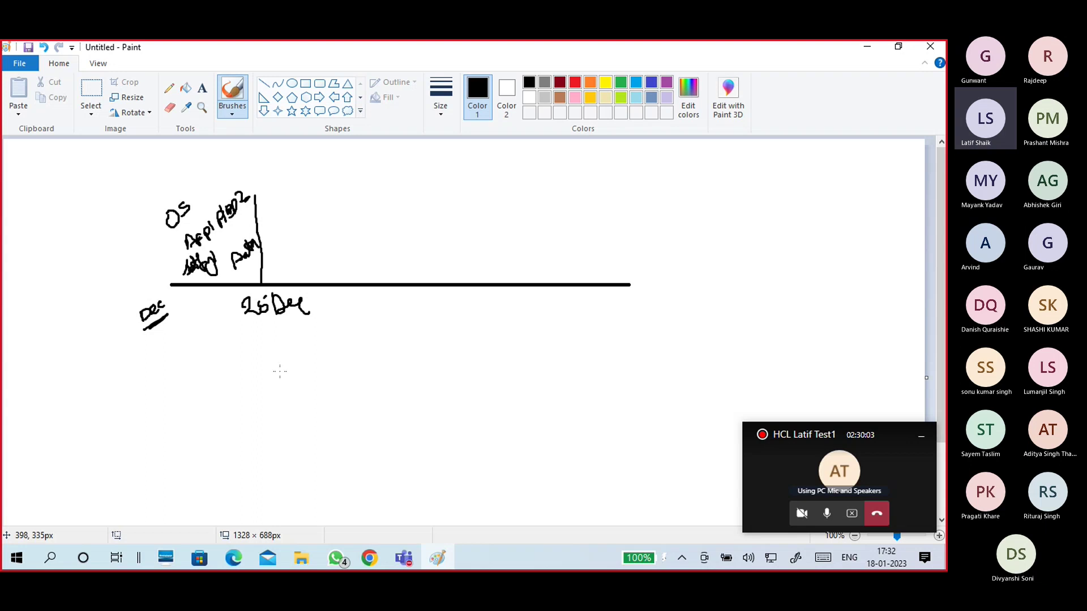
# - Handwrite SRP above the first mark and AP2, D3, setting and Data after it
pyautogui.moveTo(242, 184)
pyautogui.mouseDown()
pyautogui.moveTo(253, 192)
pyautogui.moveTo(243, 197)
pyautogui.mouseUp()
pyautogui.moveTo(257, 187)
pyautogui.mouseDown()
pyautogui.moveTo(259, 167)
pyautogui.moveTo(269, 186)
pyautogui.moveTo(270, 154)
pyautogui.moveTo(274, 166)
pyautogui.mouseUp()
pyautogui.moveTo(282, 228)
pyautogui.mouseDown()
pyautogui.moveTo(289, 205)
pyautogui.moveTo(296, 225)
pyautogui.mouseUp()
pyautogui.moveTo(285, 218)
pyautogui.mouseDown()
pyautogui.moveTo(300, 192)
pyautogui.moveTo(316, 207)
pyautogui.moveTo(334, 170)
pyautogui.moveTo(334, 192)
pyautogui.mouseUp()
pyautogui.moveTo(286, 272)
pyautogui.mouseDown()
pyautogui.moveTo(293, 249)
pyautogui.moveTo(318, 238)
pyautogui.moveTo(331, 246)
pyautogui.moveTo(350, 225)
pyautogui.mouseUp()
# - Brush a second vertical mark on the timeline after the AP2 notes and label it 5 Jan underneath
pyautogui.moveTo(372, 155)
pyautogui.mouseDown()
pyautogui.moveTo(368, 318)
pyautogui.moveTo(381, 297)
pyautogui.mouseUp()
pyautogui.moveTo(379, 297)
pyautogui.mouseDown()
pyautogui.moveTo(377, 323)
pyautogui.moveTo(397, 312)
pyautogui.mouseUp()
pyautogui.moveTo(397, 308); pyautogui.dragTo(410, 305)
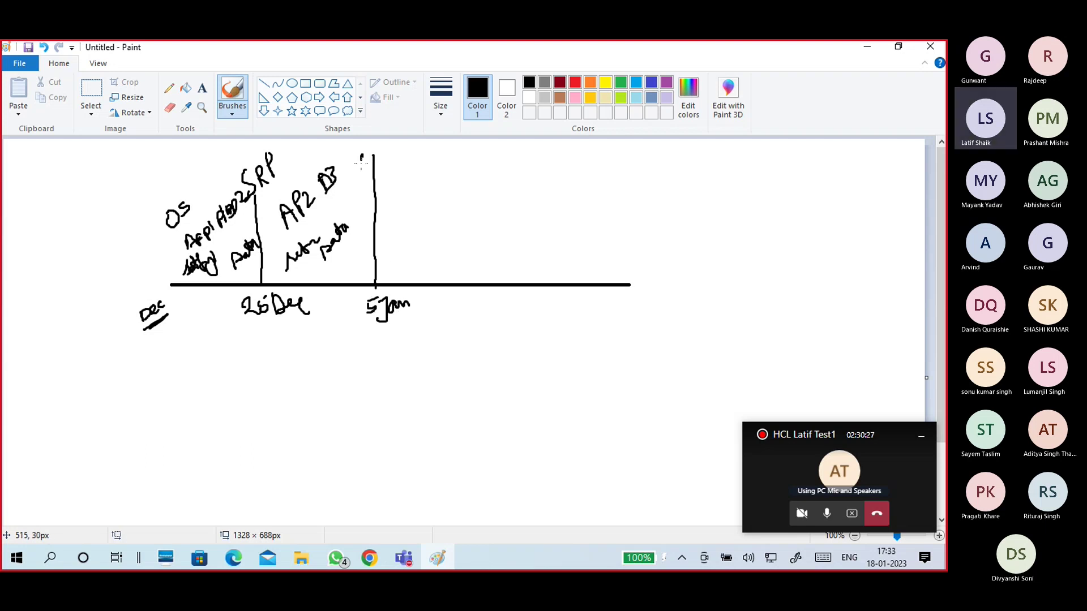
# - Handwrite SRP2 above the second vertical mark and add a 1 to the SRP label over the first mark
pyautogui.moveTo(361, 161)
pyautogui.mouseDown()
pyautogui.moveTo(360, 176)
pyautogui.moveTo(380, 146)
pyautogui.moveTo(387, 162)
pyautogui.moveTo(409, 148)
pyautogui.mouseUp()
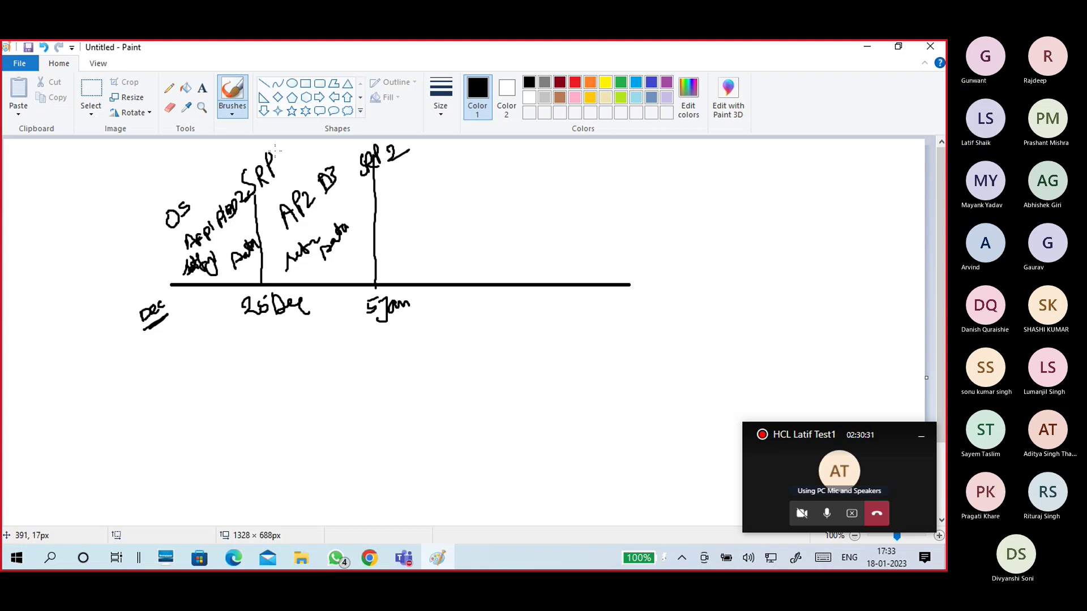
pyautogui.moveTo(280, 151); pyautogui.dragTo(283, 166)
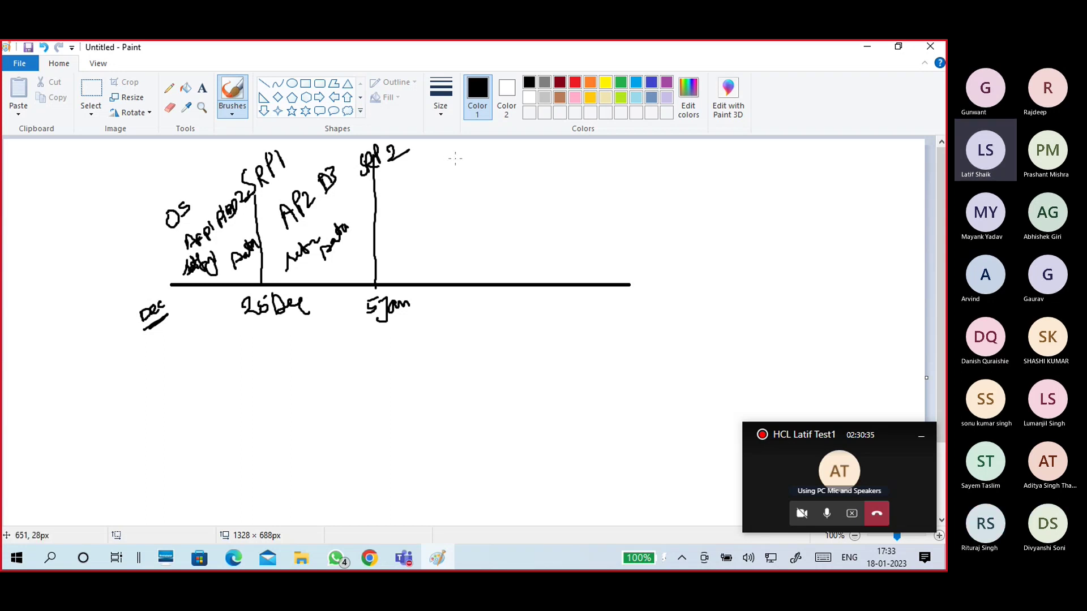
pyautogui.moveTo(455, 159); pyautogui.dragTo(451, 269)
pyautogui.hotkey('ctrl', 'z')
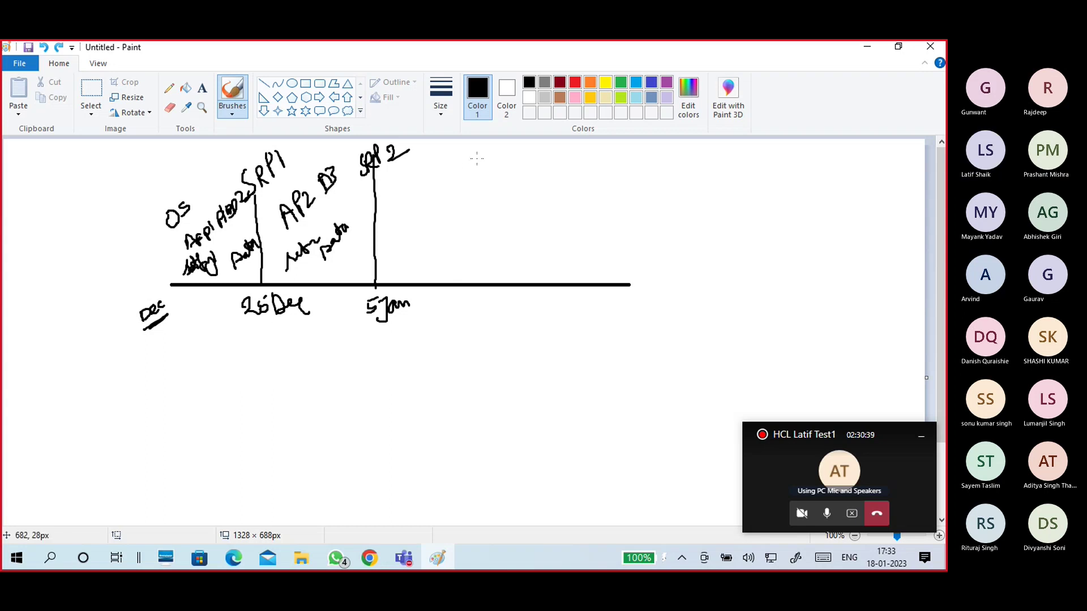
pyautogui.moveTo(472, 159); pyautogui.dragTo(478, 293)
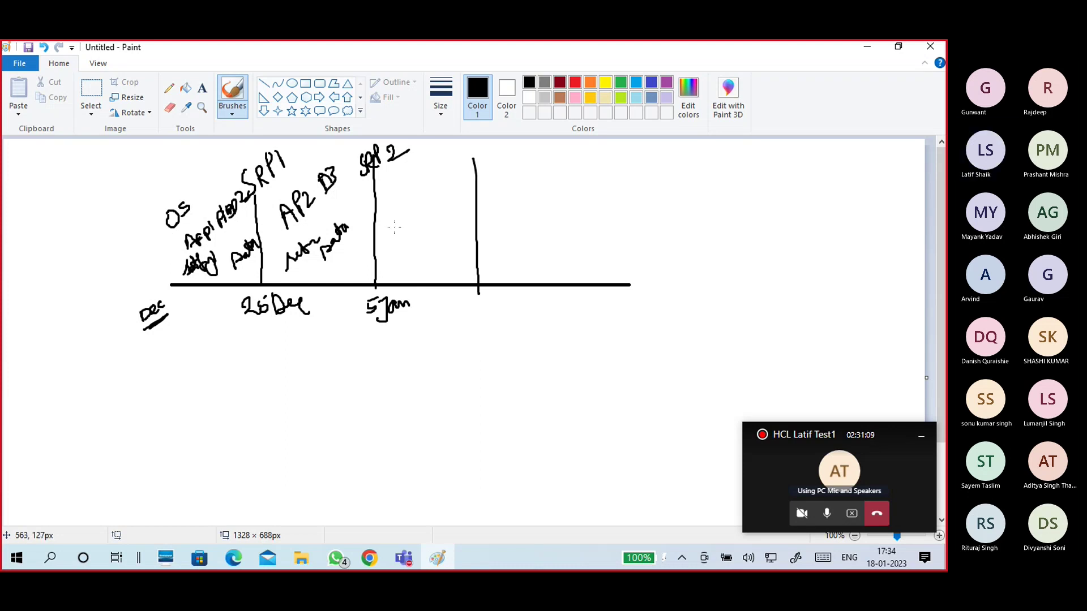
pyautogui.hotkey('ctrl', 'z')
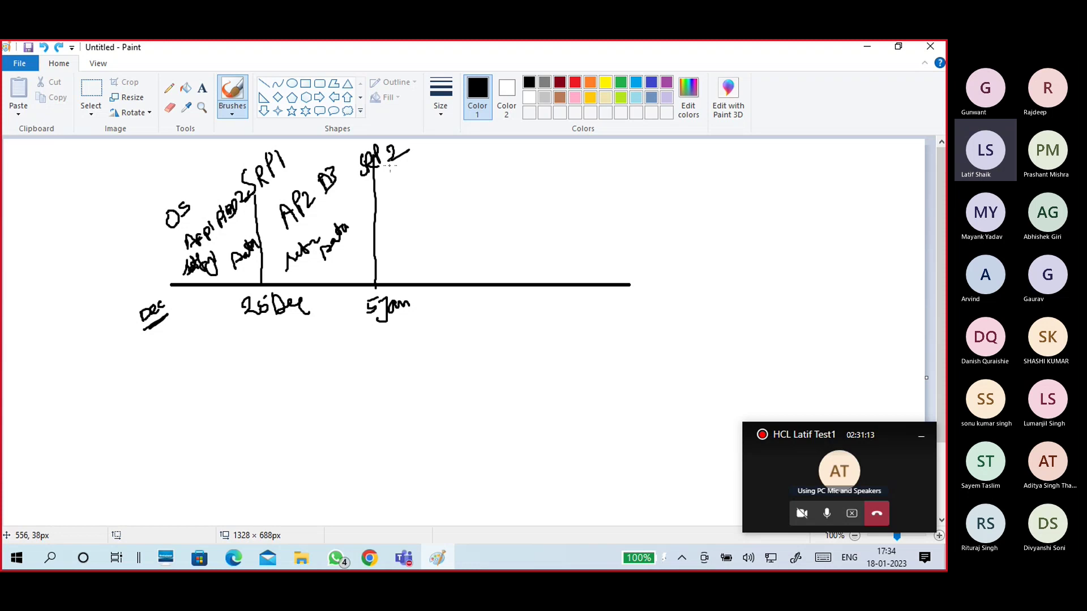
# - Handwrite APP4 after the second mark, circle it, and write AP3 beneath it just above the timeline
pyautogui.moveTo(395, 199)
pyautogui.mouseDown()
pyautogui.moveTo(399, 232)
pyautogui.moveTo(429, 191)
pyautogui.moveTo(453, 214)
pyautogui.mouseUp()
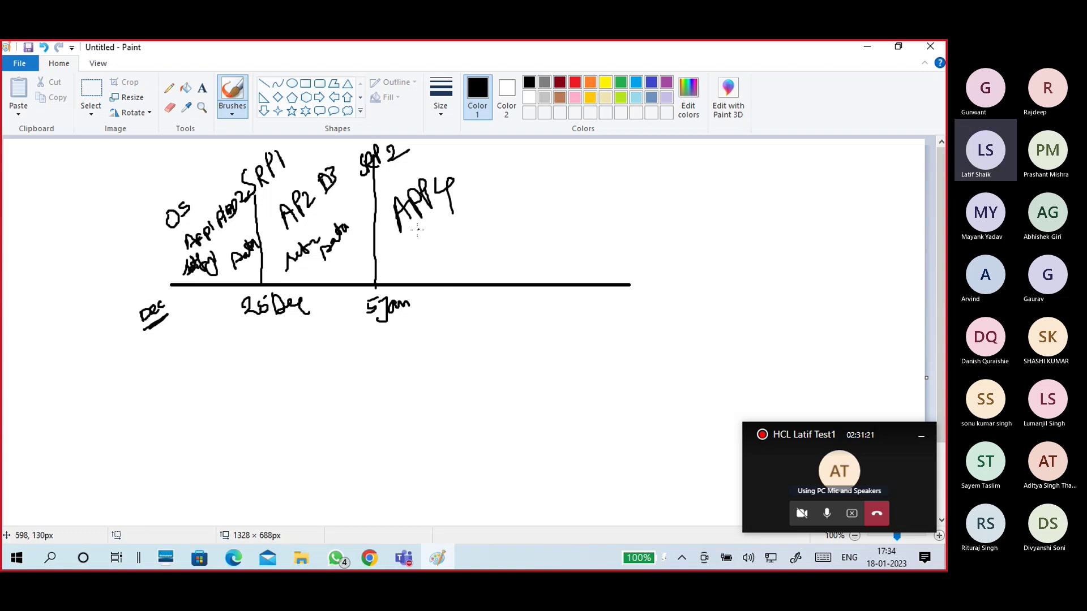
pyautogui.moveTo(398, 225)
pyautogui.mouseDown()
pyautogui.moveTo(401, 234)
pyautogui.moveTo(457, 212)
pyautogui.mouseUp()
pyautogui.moveTo(447, 178)
pyautogui.mouseDown()
pyautogui.moveTo(412, 177)
pyautogui.moveTo(394, 232)
pyautogui.moveTo(456, 215)
pyautogui.moveTo(432, 173)
pyautogui.mouseUp()
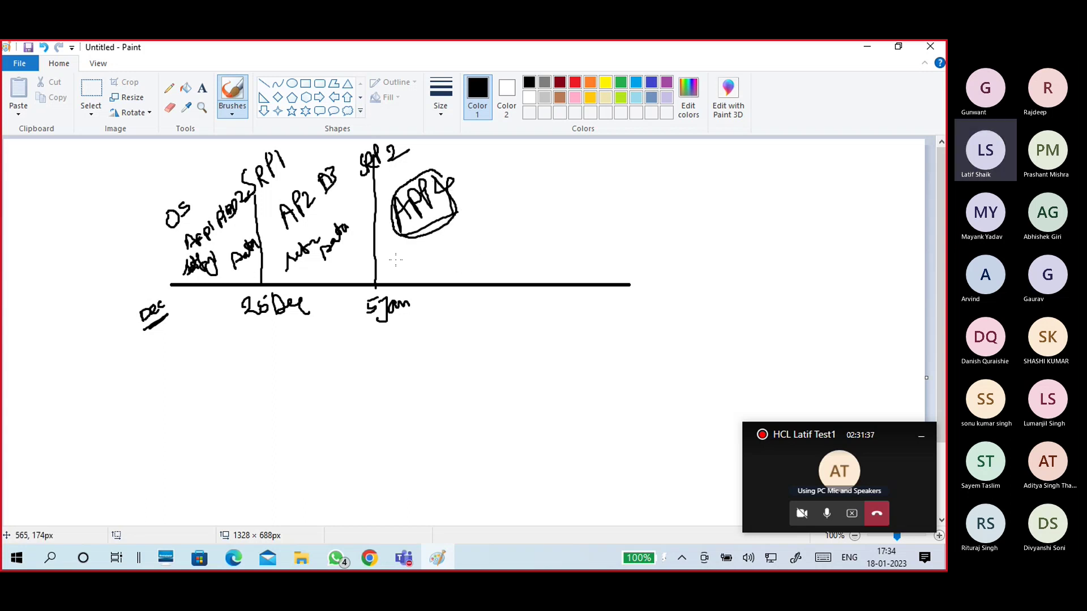
pyautogui.moveTo(398, 255)
pyautogui.mouseDown()
pyautogui.moveTo(394, 276)
pyautogui.moveTo(413, 248)
pyautogui.moveTo(427, 276)
pyautogui.mouseUp()
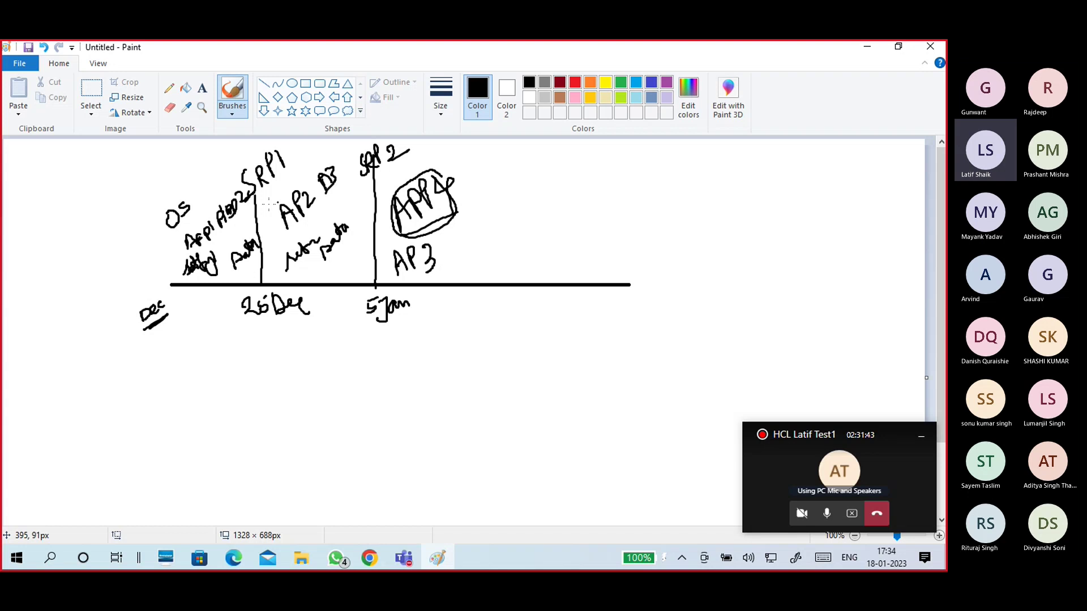
# - Add a 3 after AP2 and a 4 after D3 in the notes between the two marks
pyautogui.moveTo(310, 197)
pyautogui.mouseDown()
pyautogui.moveTo(315, 211)
pyautogui.moveTo(324, 202)
pyautogui.moveTo(318, 218)
pyautogui.mouseUp()
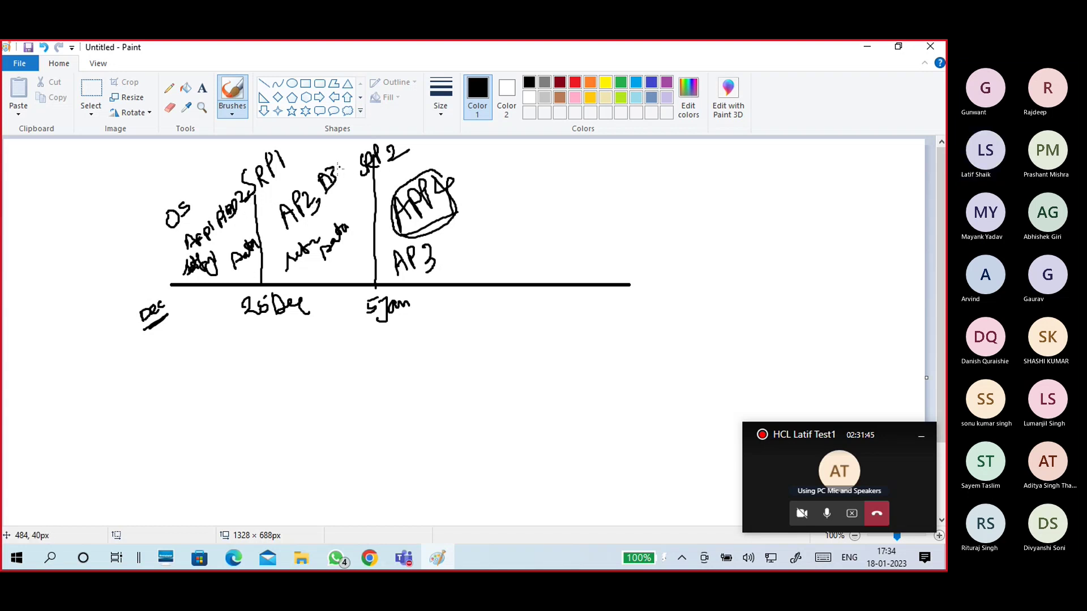
pyautogui.moveTo(334, 159)
pyautogui.mouseDown()
pyautogui.moveTo(336, 176)
pyautogui.moveTo(350, 180)
pyautogui.mouseUp()
pyautogui.moveTo(347, 166); pyautogui.dragTo(348, 189)
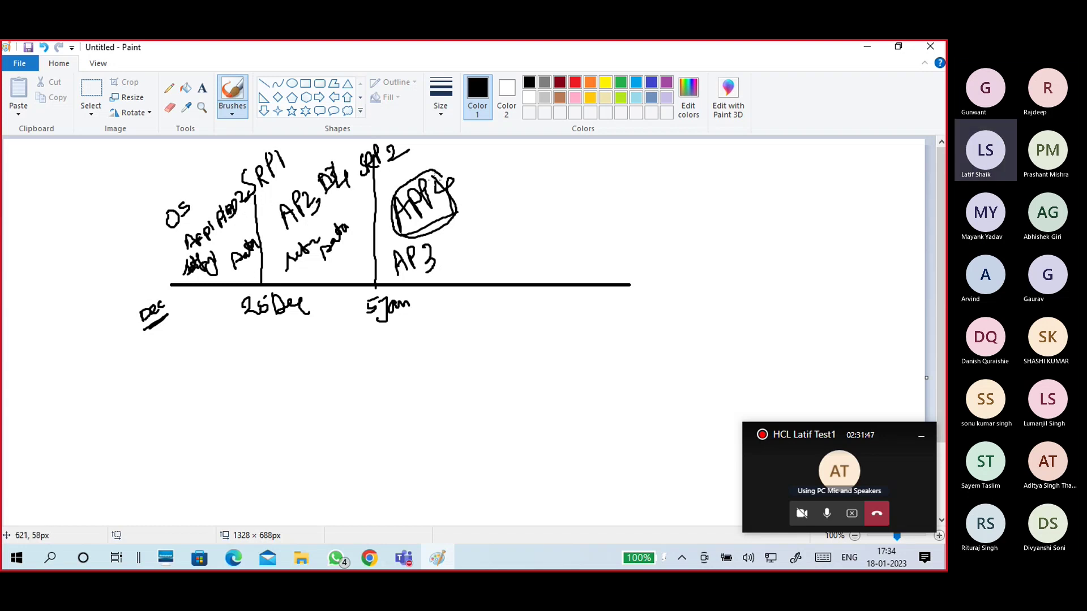
# - Draw a curved arrow beneath the timeline back to 5 Jan, and underline SRP2 with a tick below it
pyautogui.moveTo(434, 180)
pyautogui.mouseDown()
pyautogui.moveTo(456, 213)
pyautogui.moveTo(439, 184)
pyautogui.moveTo(457, 165)
pyautogui.mouseUp()
pyautogui.moveTo(481, 326)
pyautogui.mouseDown()
pyautogui.moveTo(377, 358)
pyautogui.moveTo(355, 330)
pyautogui.moveTo(375, 310)
pyautogui.mouseUp()
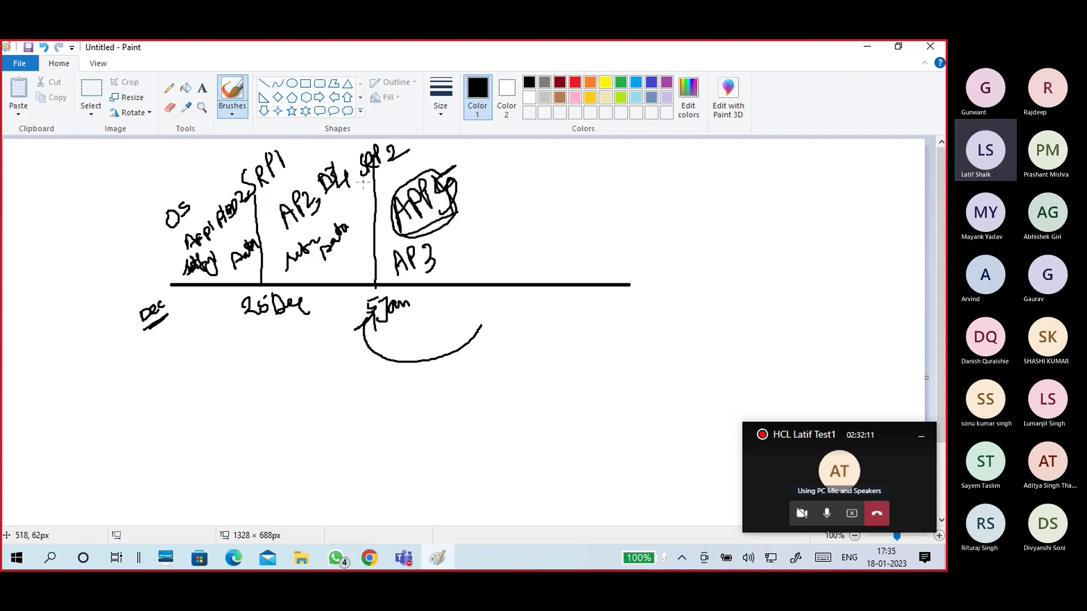
pyautogui.moveTo(362, 182); pyautogui.dragTo(401, 160)
pyautogui.moveTo(362, 199); pyautogui.dragTo(394, 180)
# - Mark crosses beside APP4 and AP3 with a tick after AP3, and circle setting and underline Data between the marks
pyautogui.moveTo(464, 180)
pyautogui.mouseDown()
pyautogui.moveTo(498, 159)
pyautogui.moveTo(489, 192)
pyautogui.mouseUp()
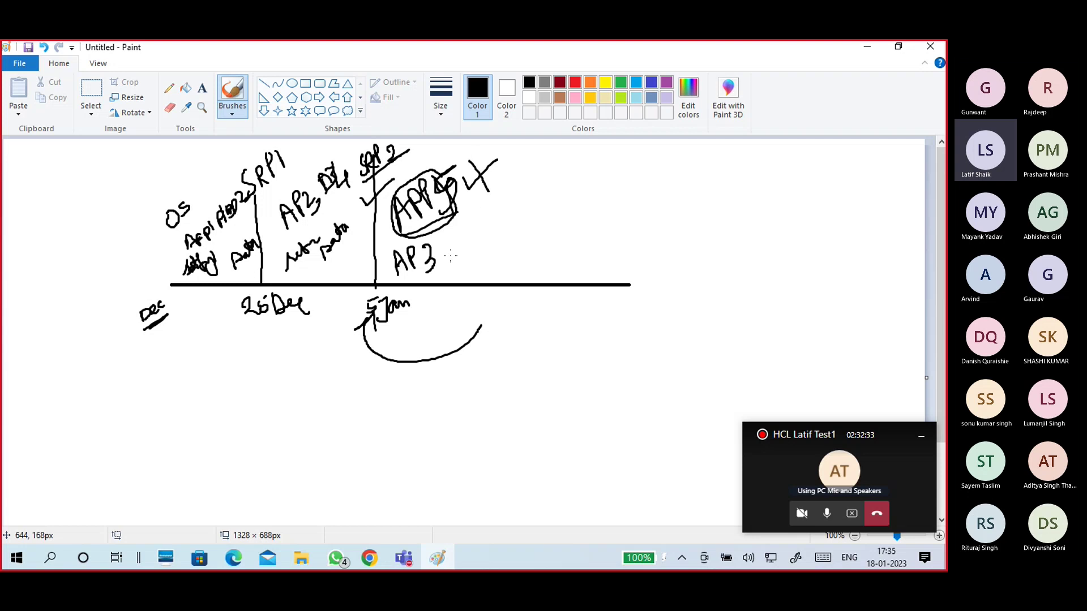
pyautogui.moveTo(454, 233)
pyautogui.mouseDown()
pyautogui.moveTo(441, 268)
pyautogui.moveTo(502, 218)
pyautogui.mouseUp()
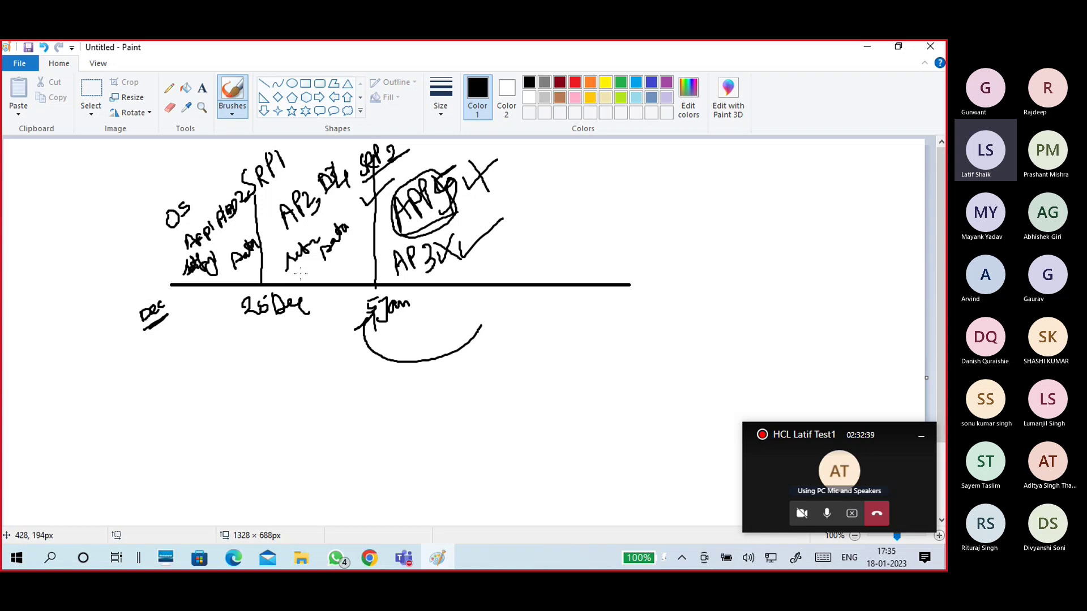
pyautogui.moveTo(296, 275)
pyautogui.mouseDown()
pyautogui.moveTo(328, 250)
pyautogui.moveTo(289, 268)
pyautogui.moveTo(312, 260)
pyautogui.moveTo(317, 235)
pyautogui.moveTo(363, 236)
pyautogui.mouseUp()
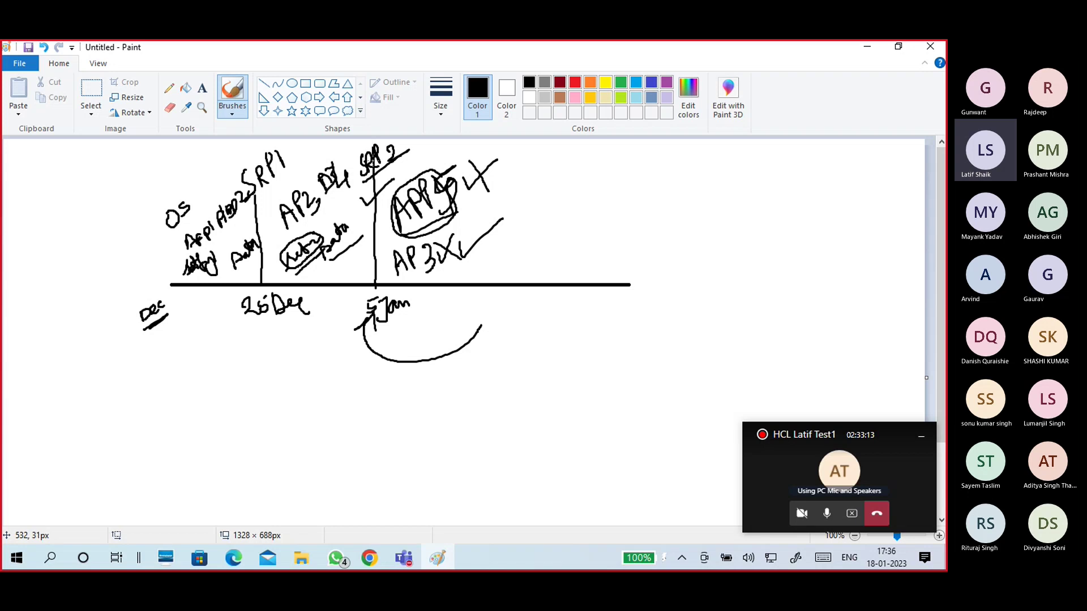
# - Trace over the 5 Jan mark as a tall downward arrow crossing the timeline, with an arrow beneath pointing back to earlier dates
pyautogui.moveTo(379, 213); pyautogui.dragTo(372, 389)
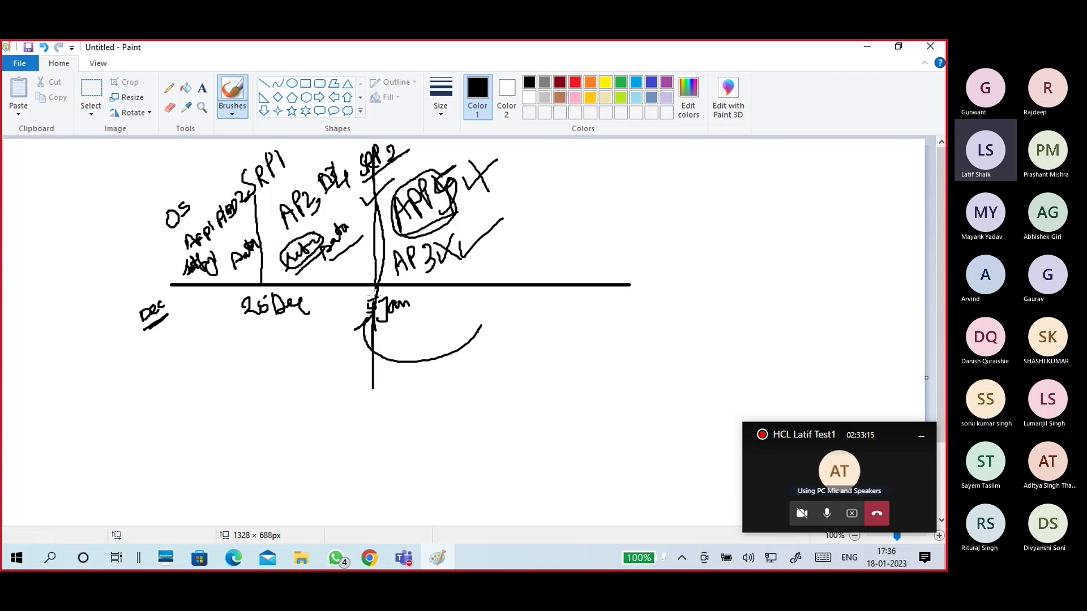
pyautogui.moveTo(374, 243)
pyautogui.mouseDown()
pyautogui.moveTo(369, 146)
pyautogui.moveTo(367, 393)
pyautogui.moveTo(383, 378)
pyautogui.moveTo(331, 367)
pyautogui.moveTo(352, 379)
pyautogui.mouseUp()
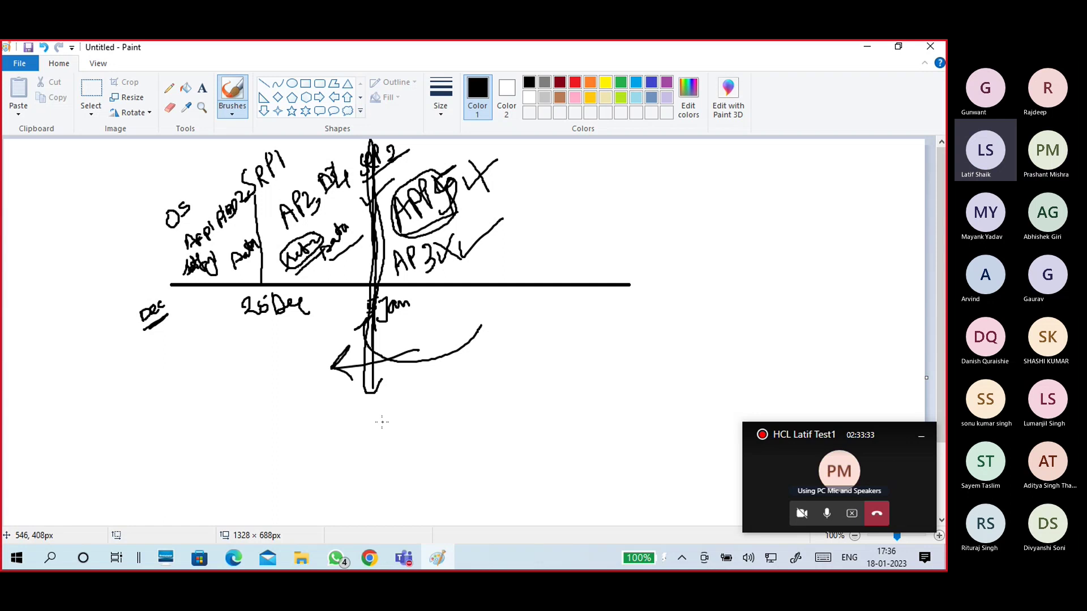
# - Check the participants in the Teams meeting window and return to the Paint drawing
pyautogui.click(369, 560)
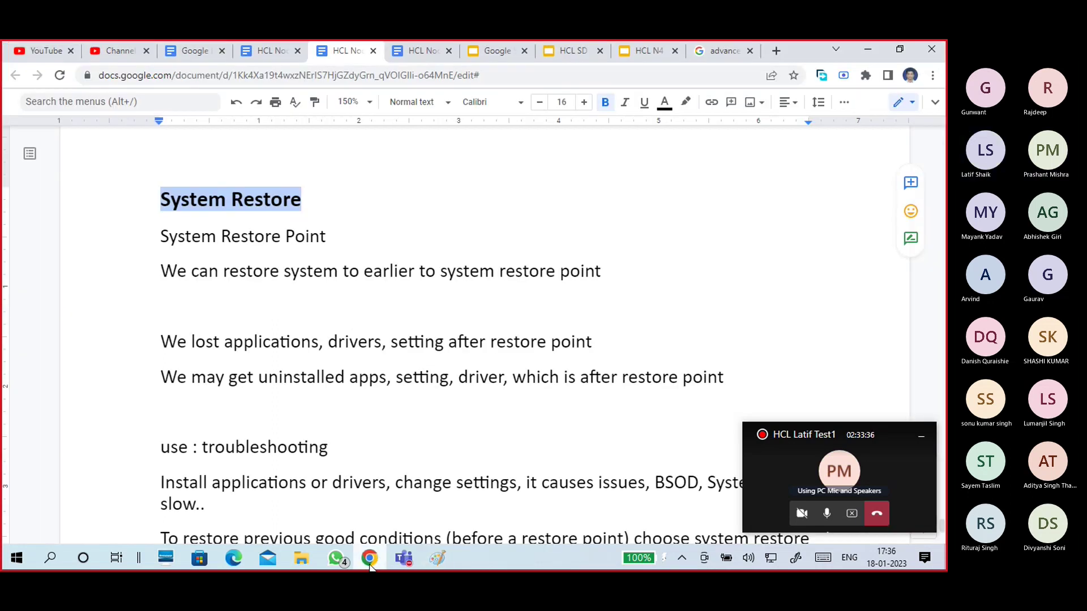
pyautogui.click(403, 559)
pyautogui.click(393, 496)
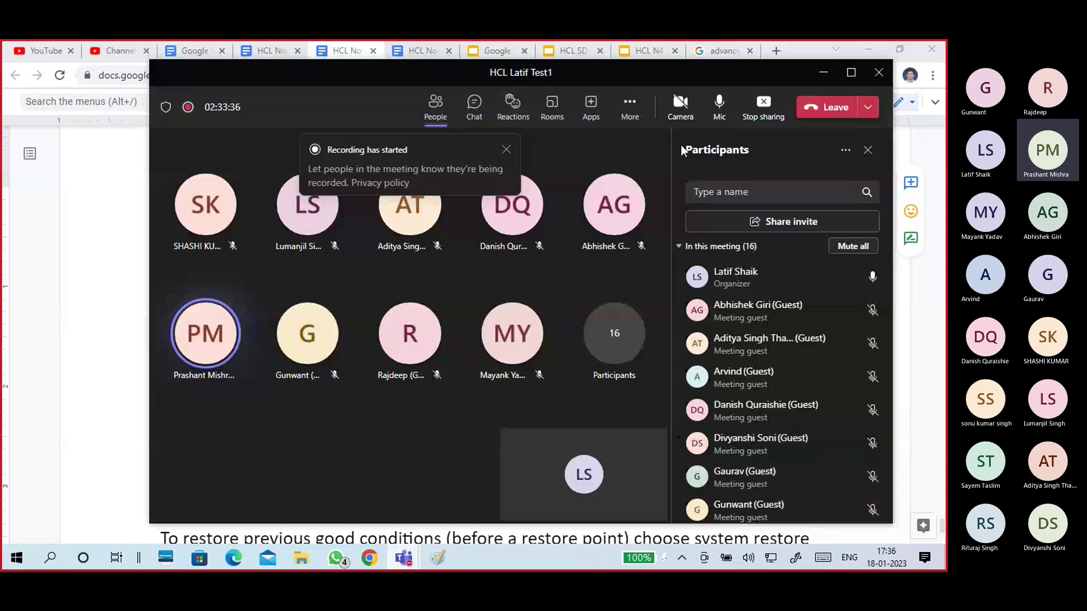
pyautogui.click(823, 72)
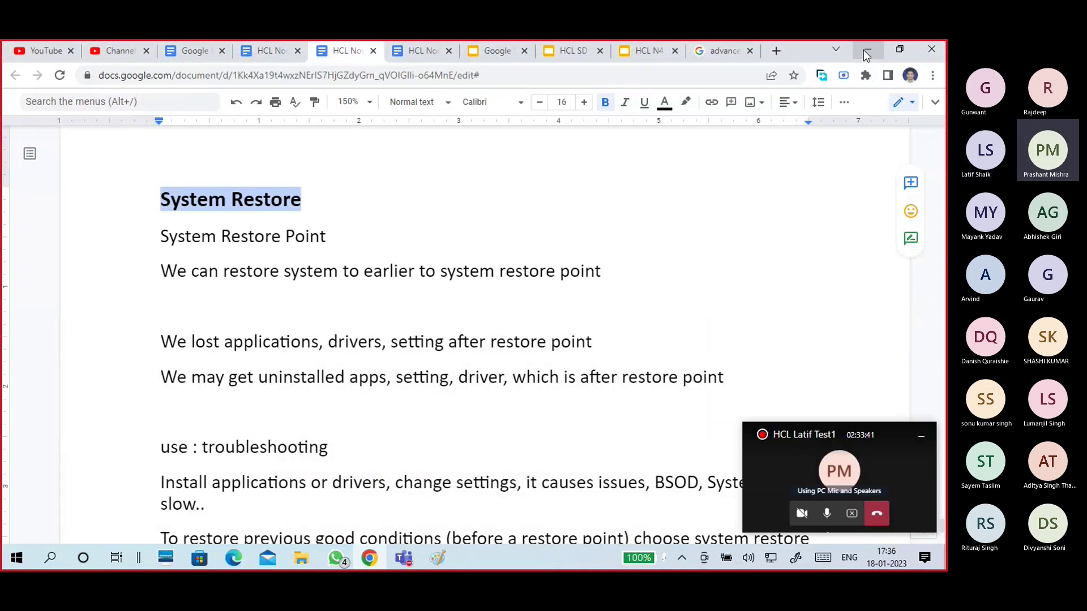
pyautogui.click(863, 50)
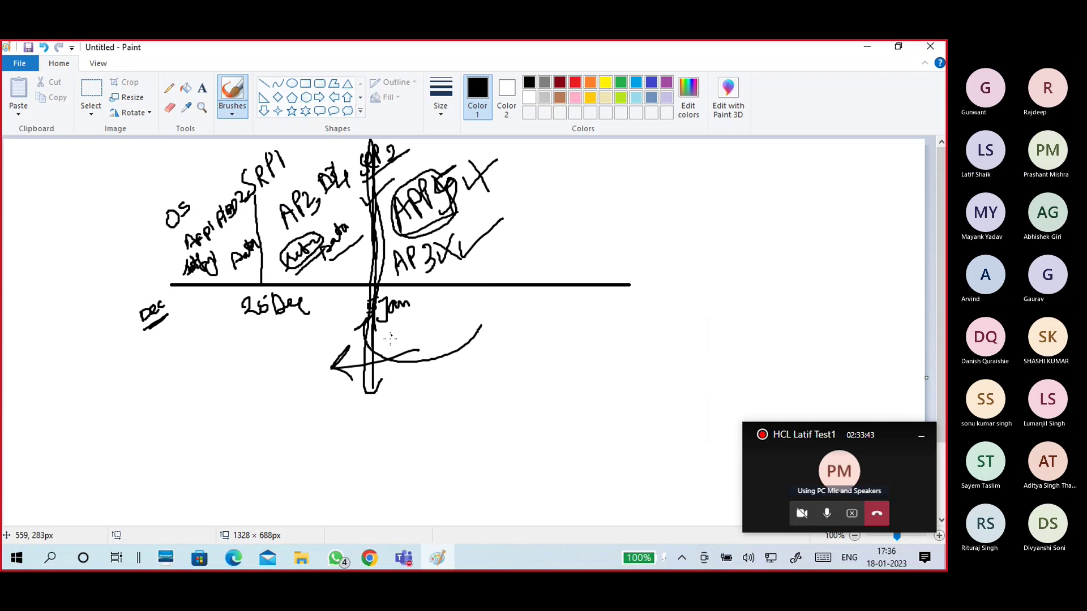
# - Thicken the backward arrow, outline everything before the 5 Jan mark, and strike through APP4 and AP3 after it
pyautogui.moveTo(417, 351)
pyautogui.mouseDown()
pyautogui.moveTo(350, 376)
pyautogui.moveTo(341, 351)
pyautogui.moveTo(356, 374)
pyautogui.mouseUp()
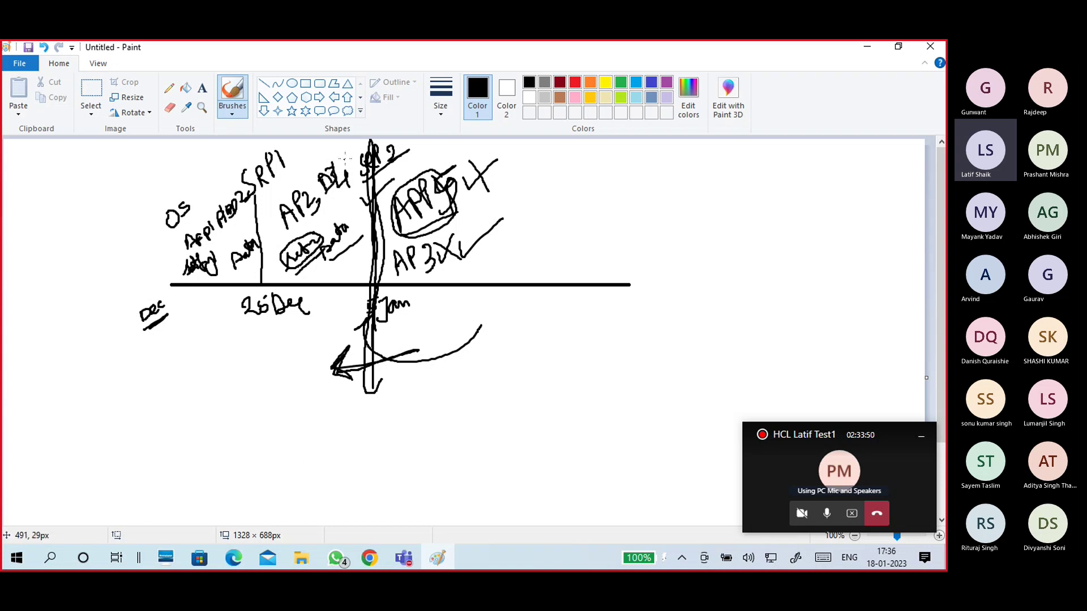
pyautogui.moveTo(365, 144)
pyautogui.mouseDown()
pyautogui.moveTo(171, 159)
pyautogui.moveTo(203, 376)
pyautogui.moveTo(372, 376)
pyautogui.mouseUp()
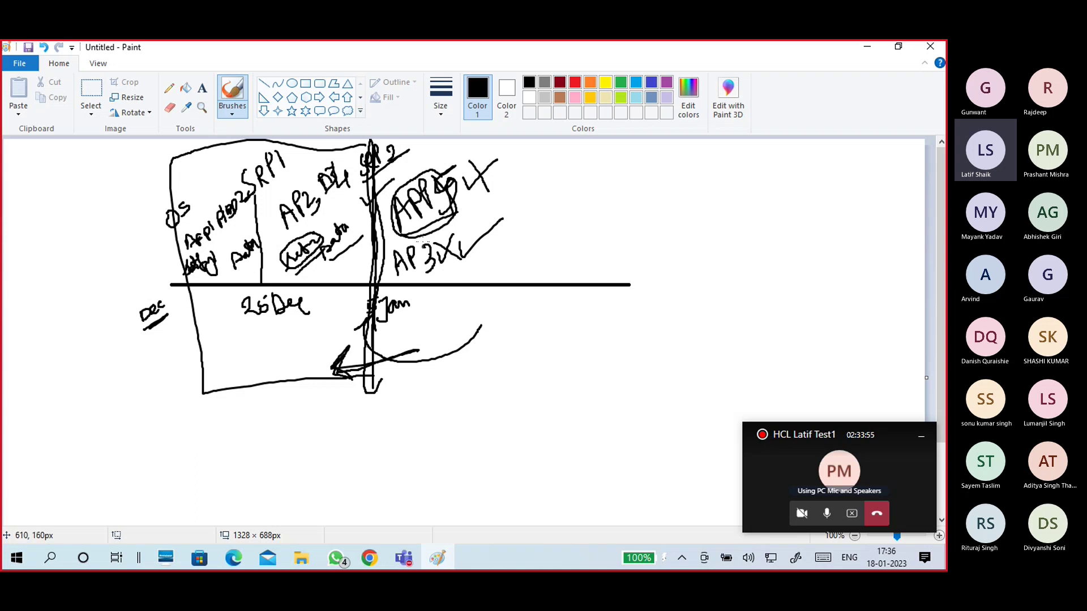
pyautogui.moveTo(395, 173)
pyautogui.mouseDown()
pyautogui.moveTo(467, 160)
pyautogui.moveTo(446, 170)
pyautogui.moveTo(455, 204)
pyautogui.moveTo(408, 254)
pyautogui.moveTo(487, 246)
pyautogui.mouseUp()
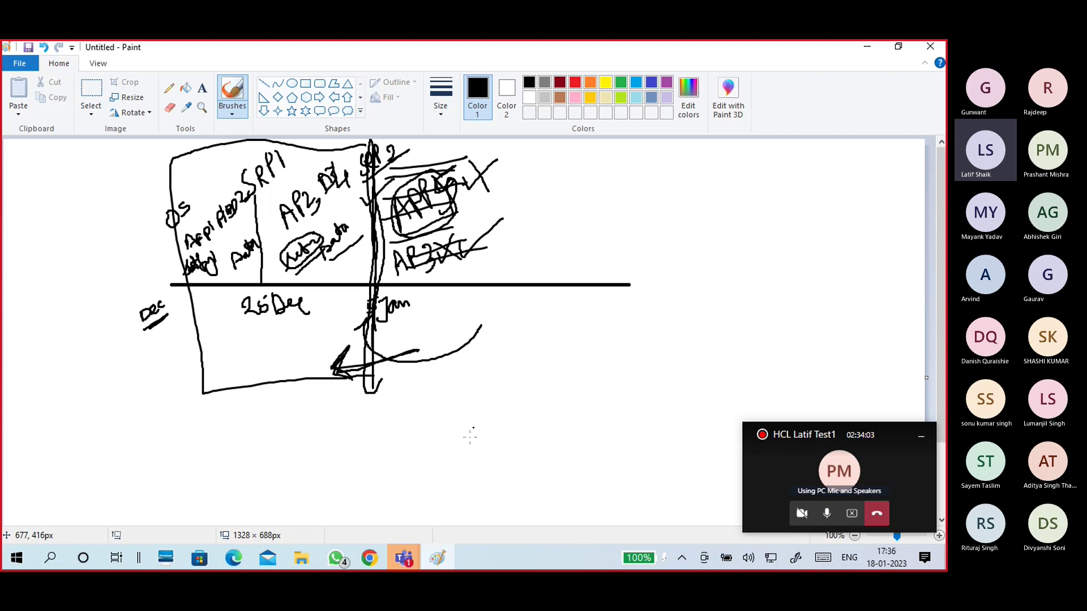
# - Read the unread Teams chat message with the new batch schedules and return to the Paint drawing
pyautogui.moveTo(404, 559)
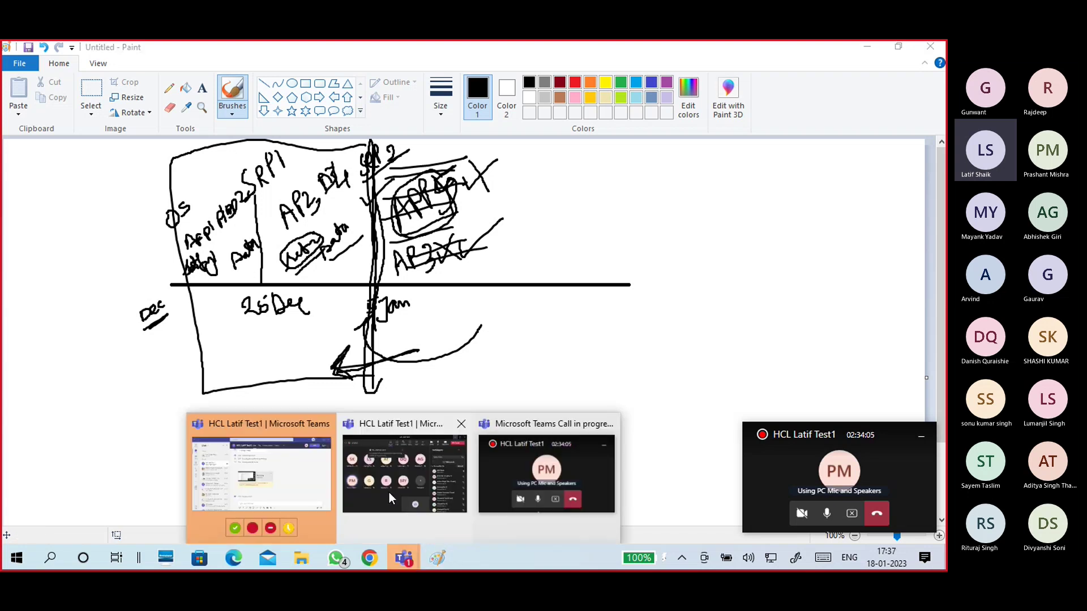
pyautogui.click(389, 493)
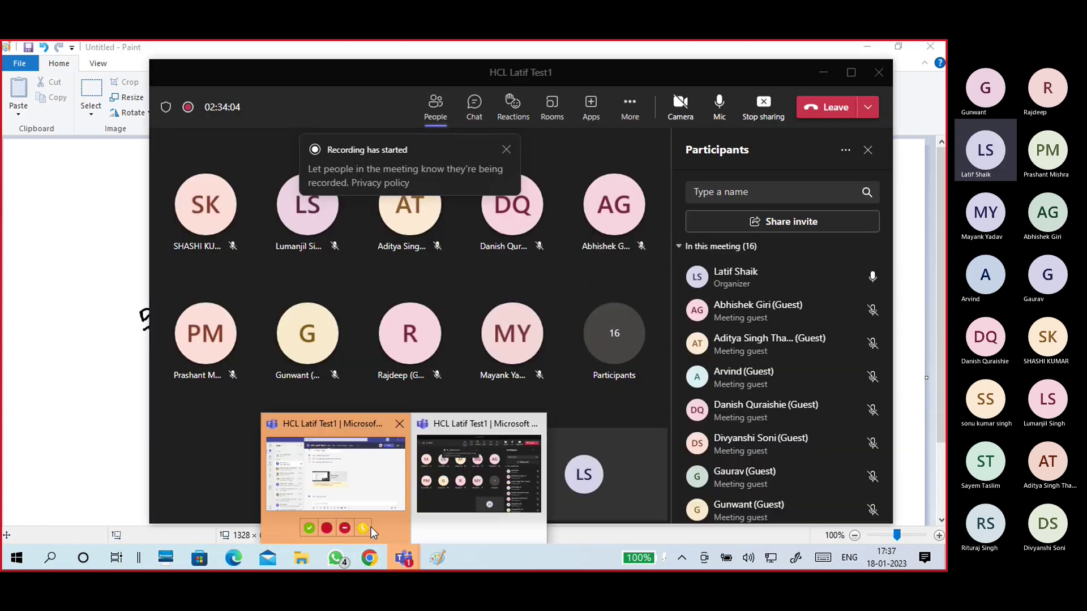
pyautogui.click(320, 488)
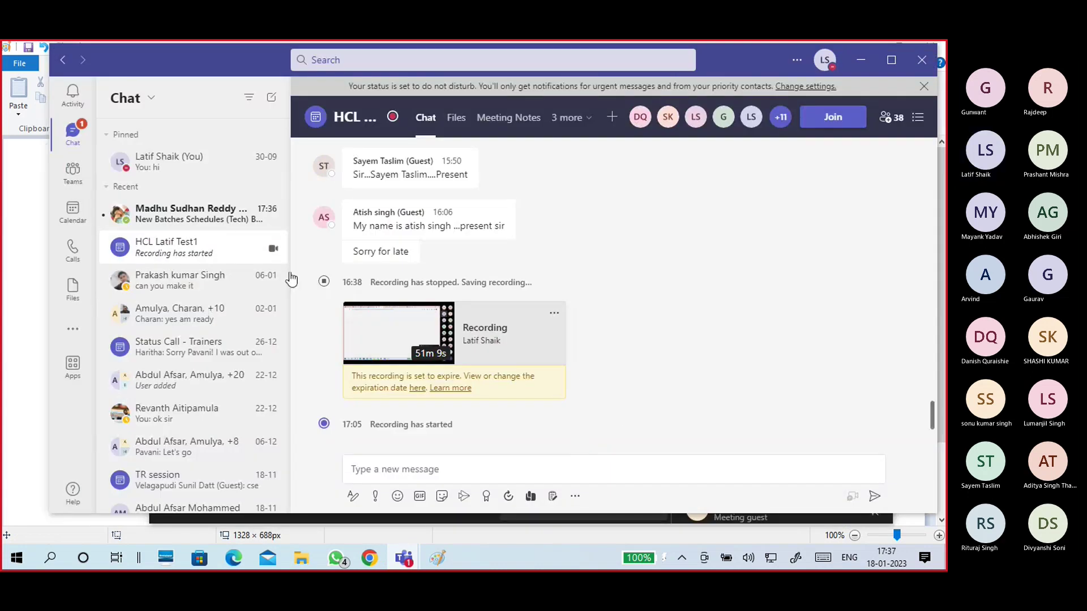
pyautogui.click(208, 222)
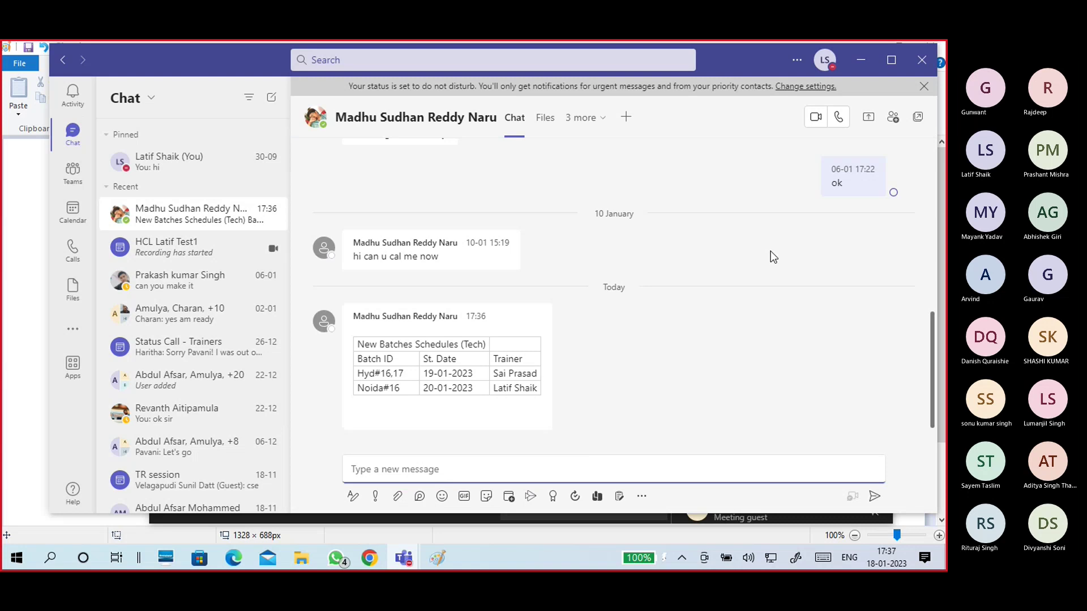
pyautogui.click(859, 60)
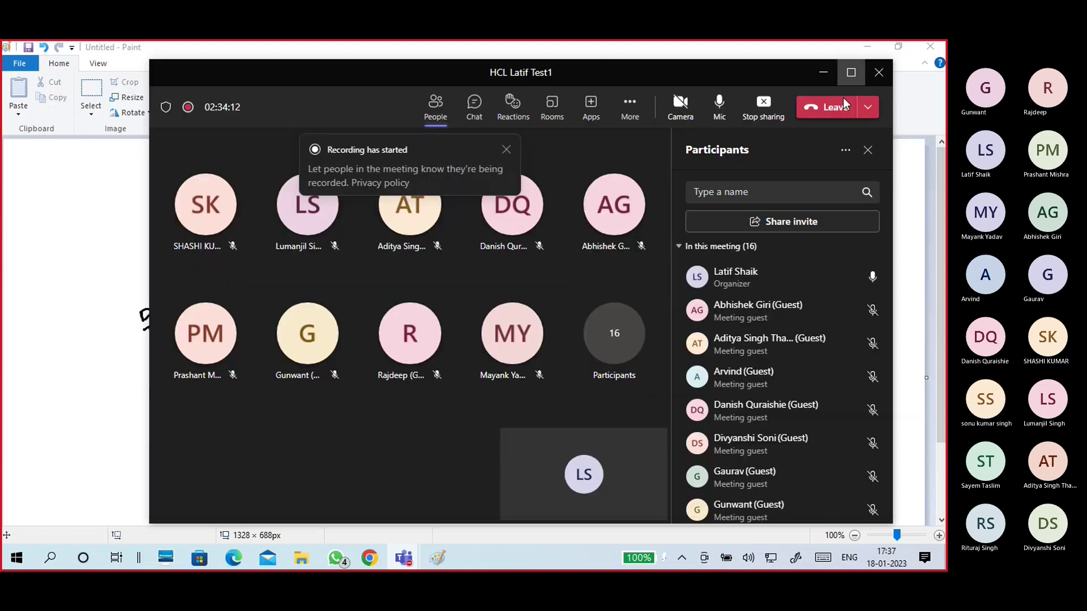
pyautogui.click(820, 73)
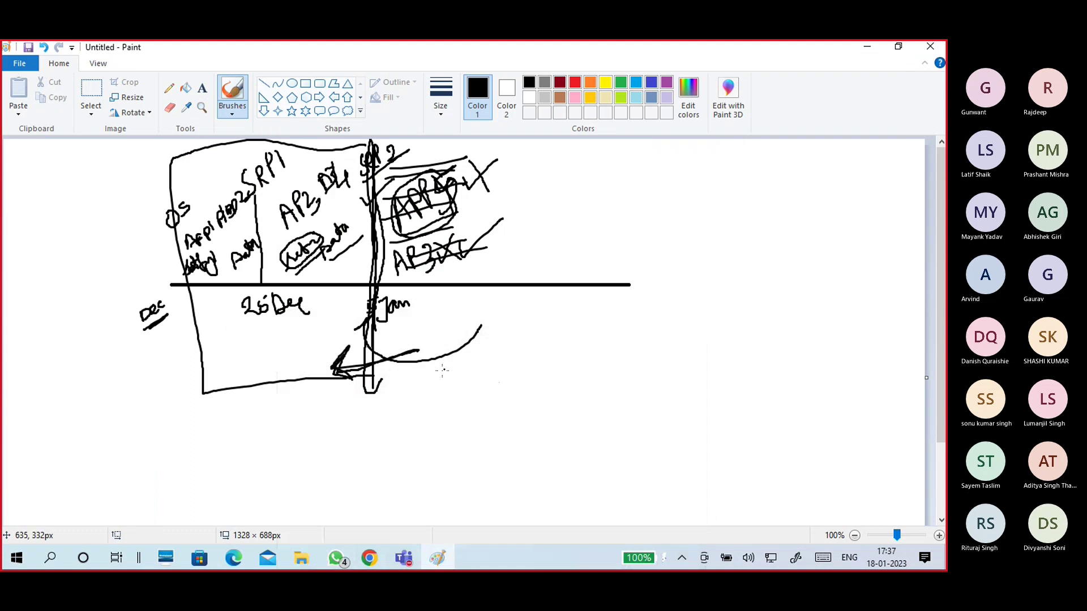
# - Switch to the Google Docs notes and review the System Restore uses and the System Protection screenshot
pyautogui.click(371, 565)
pyautogui.click(348, 310)
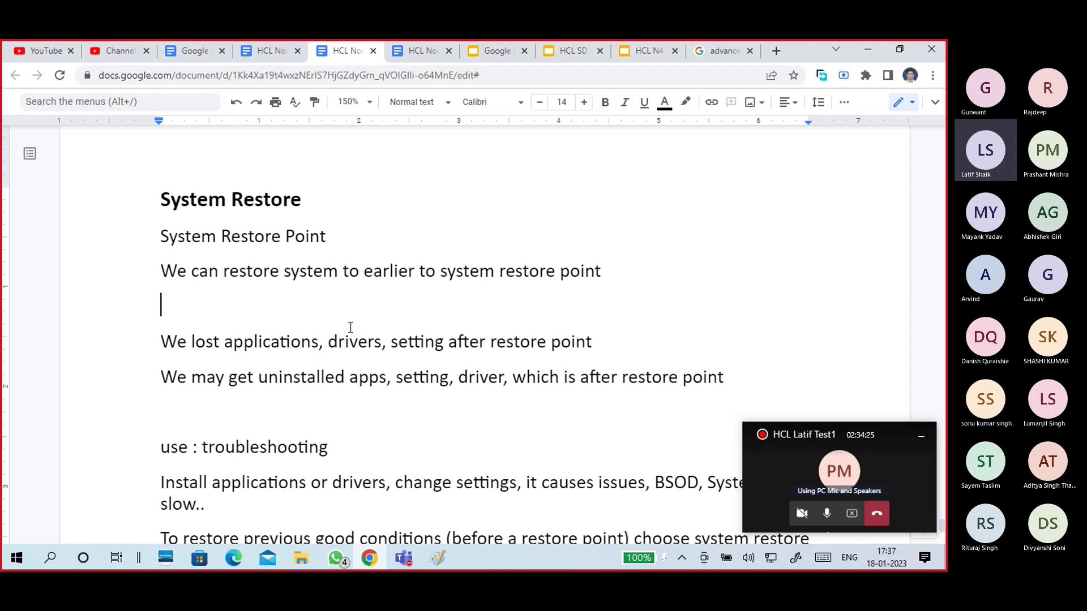
pyautogui.scroll(-15, 351, 331)
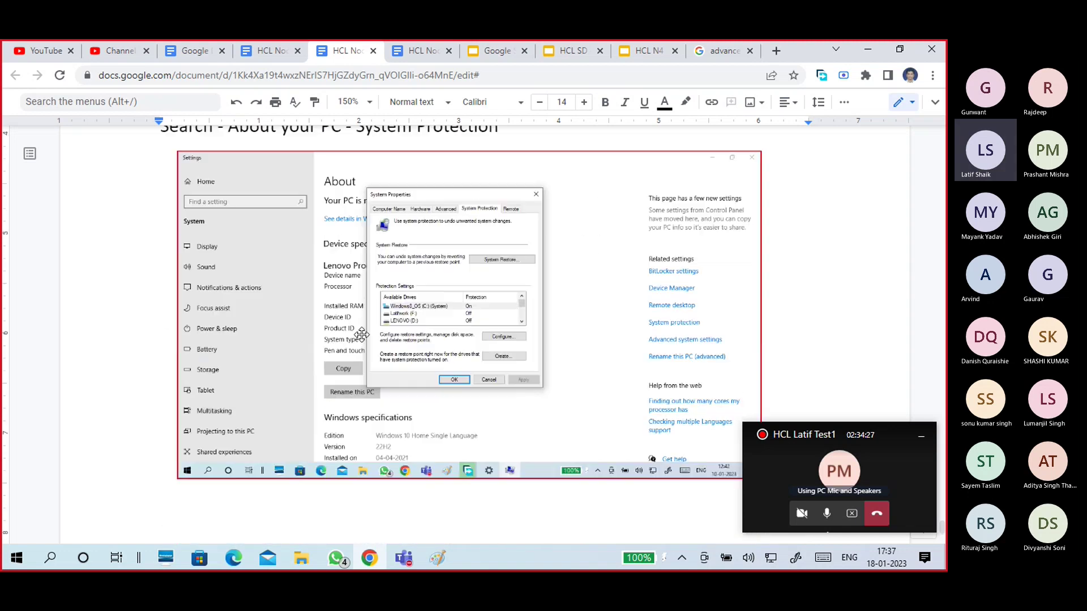
pyautogui.scroll(4, 361, 335)
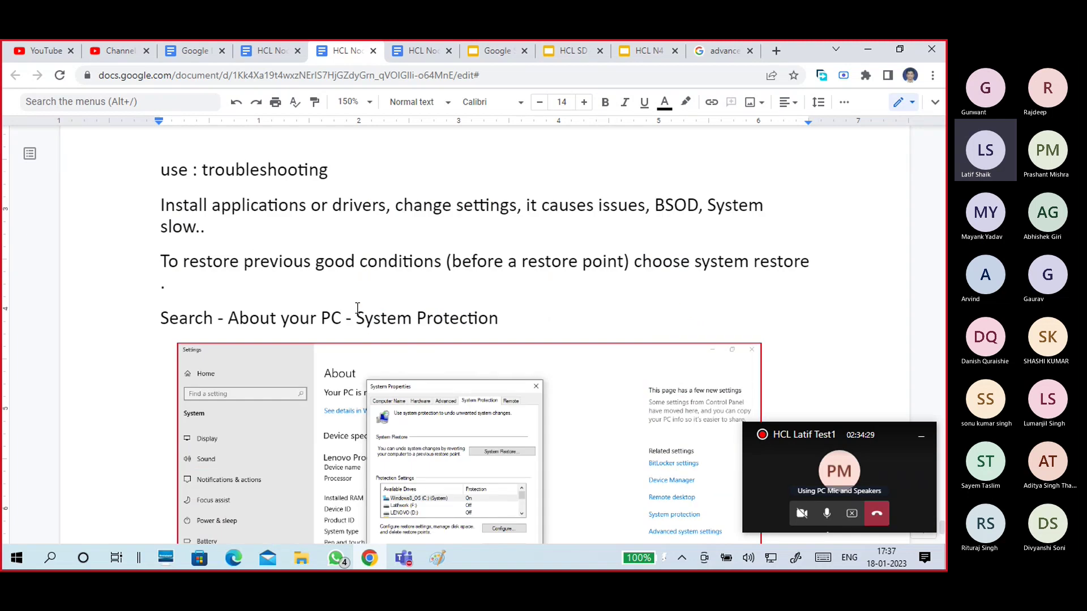
pyautogui.scroll(-4, 358, 307)
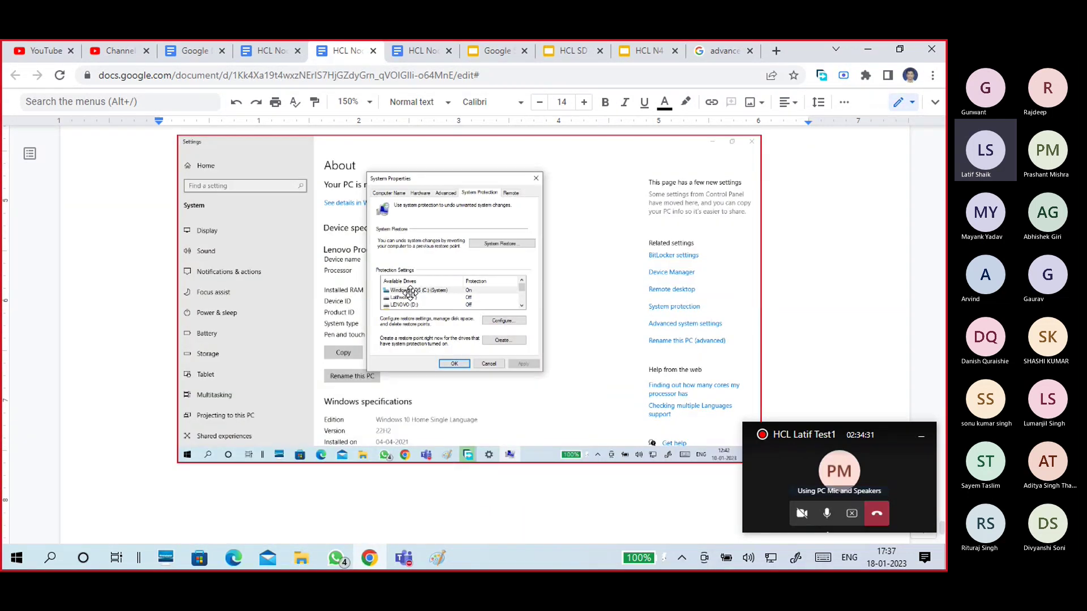
# - Open Windows Settings and go to the About page of the System settings
pyautogui.press('super')
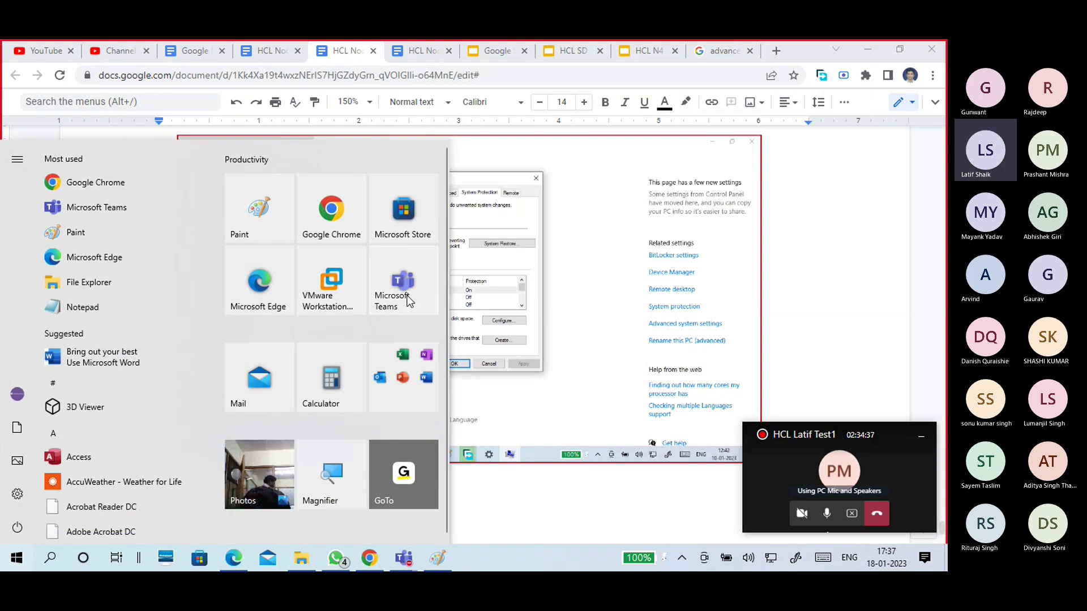
pyautogui.click(17, 494)
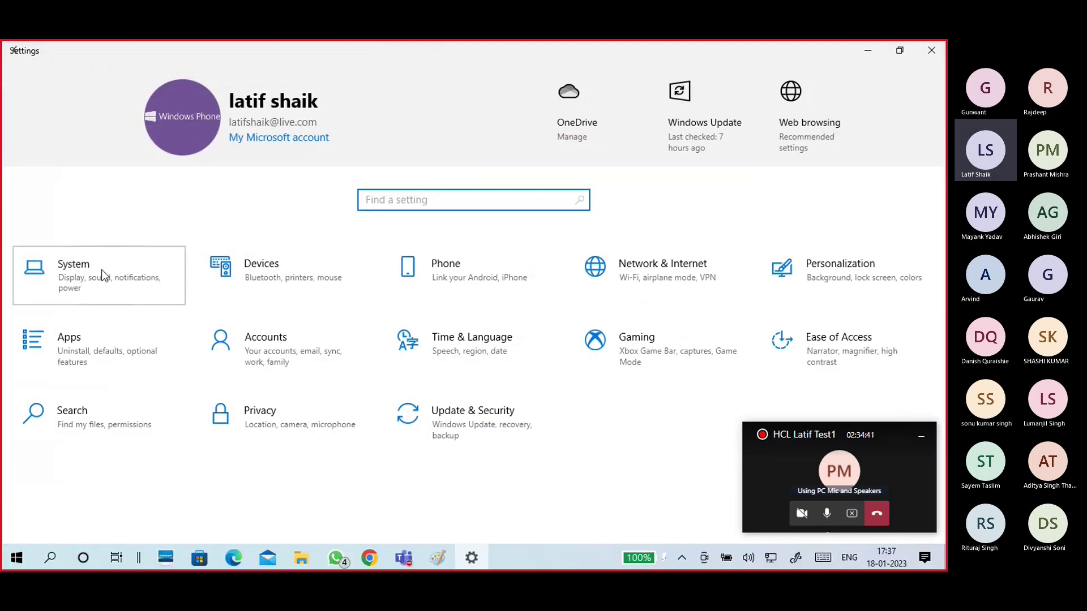
pyautogui.click(102, 274)
pyautogui.scroll(-3, 101, 271)
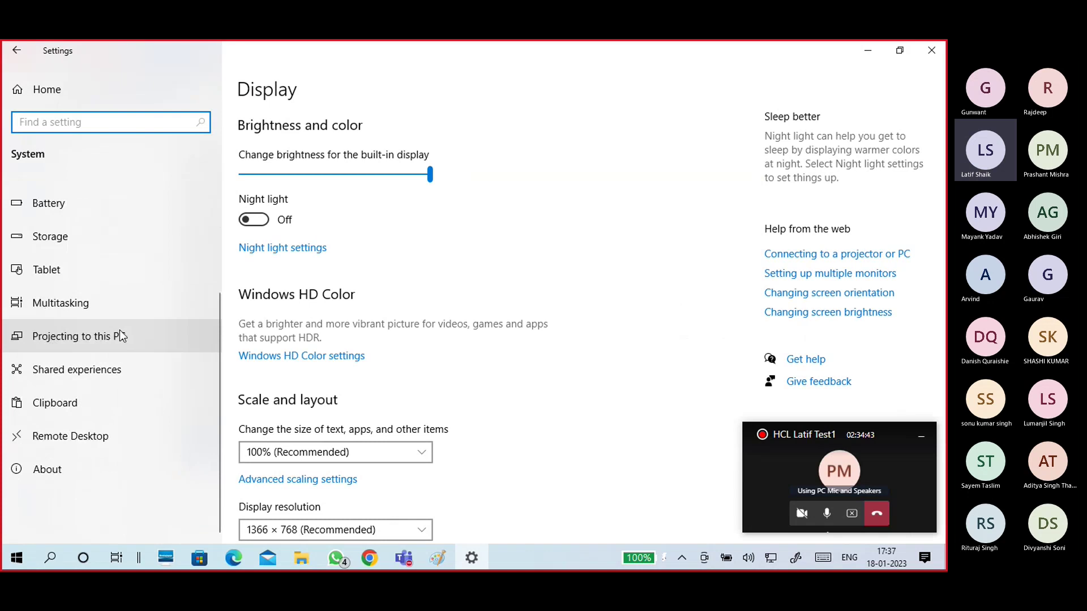
pyautogui.click(44, 473)
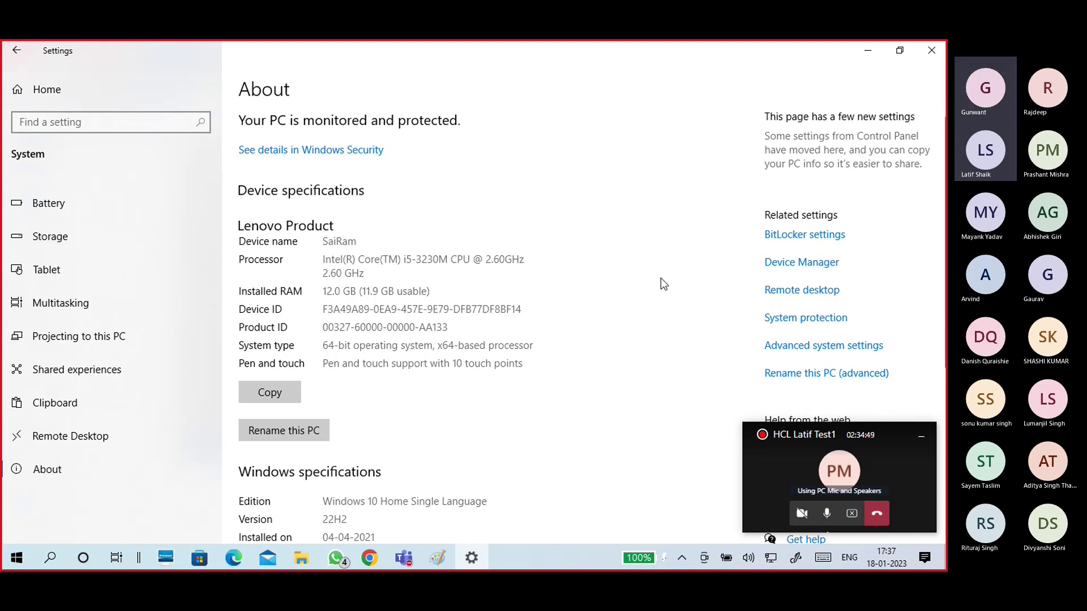
# - Open System protection from the related settings and move the System Properties dialog toward the middle of the screen
pyautogui.scroll(-4, 663, 259)
pyautogui.scroll(1, 664, 260)
pyautogui.scroll(3, 713, 209)
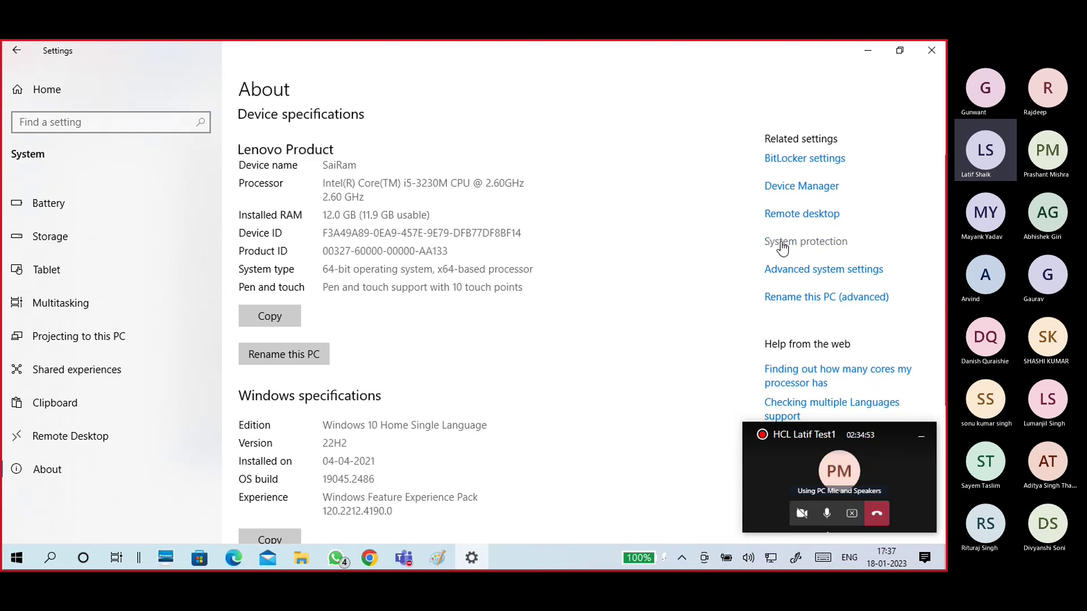
pyautogui.click(825, 247)
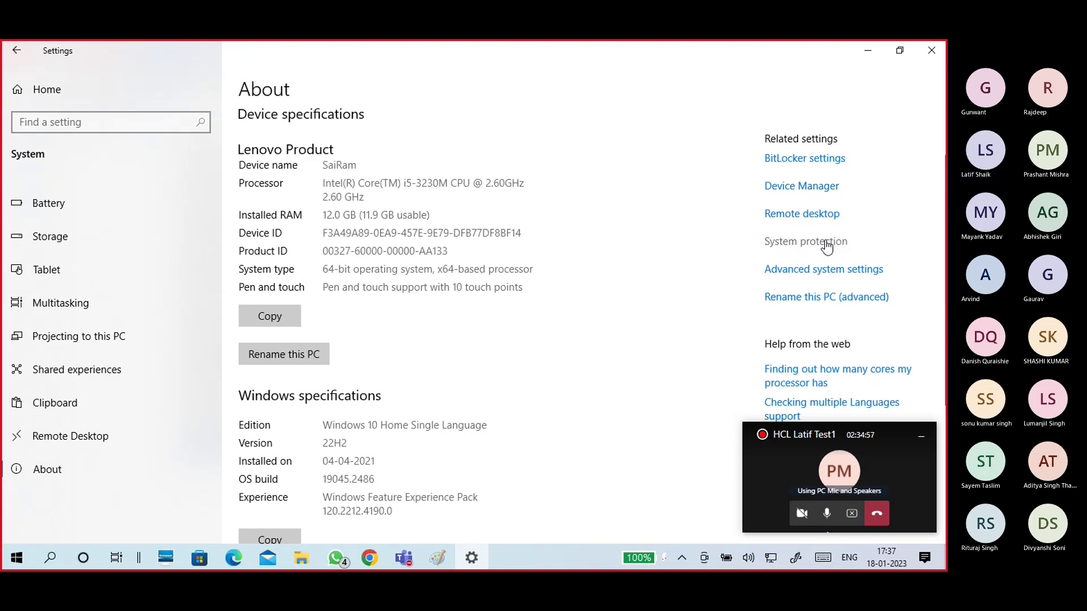
pyautogui.moveTo(200, 69); pyautogui.dragTo(425, 125)
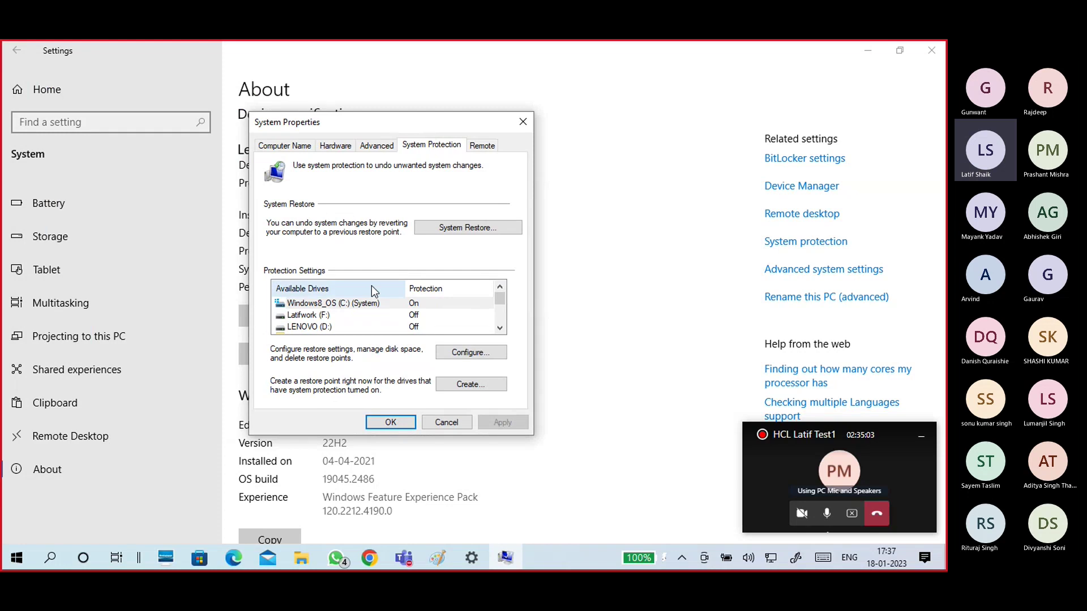
# - Examine the restore settings and disk space usage configured for the Windows8_OS (C:) drive, and close them without changes
pyautogui.click(348, 304)
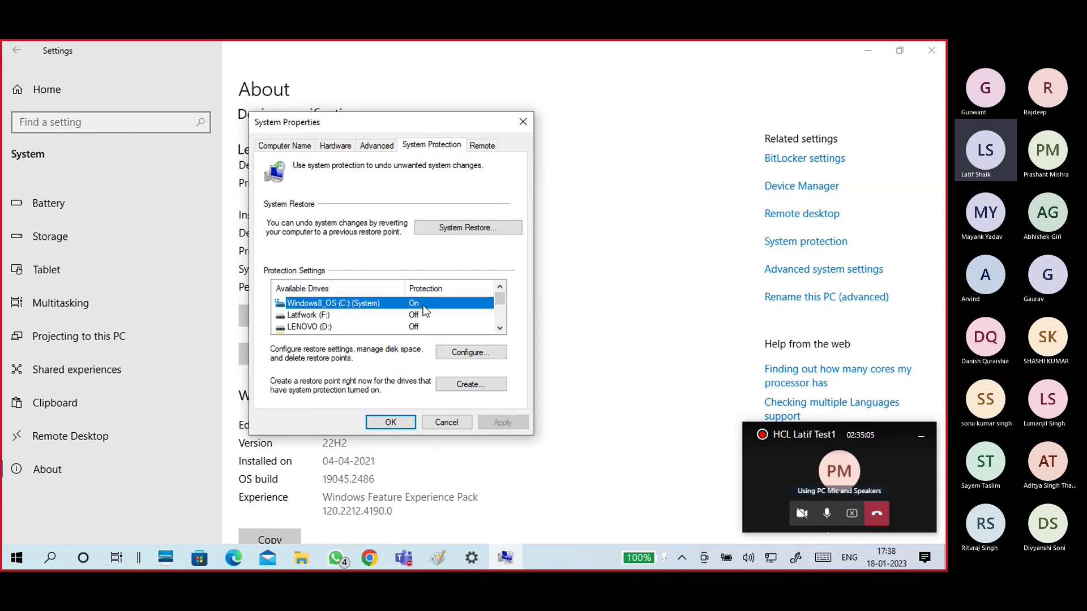
pyautogui.click(466, 352)
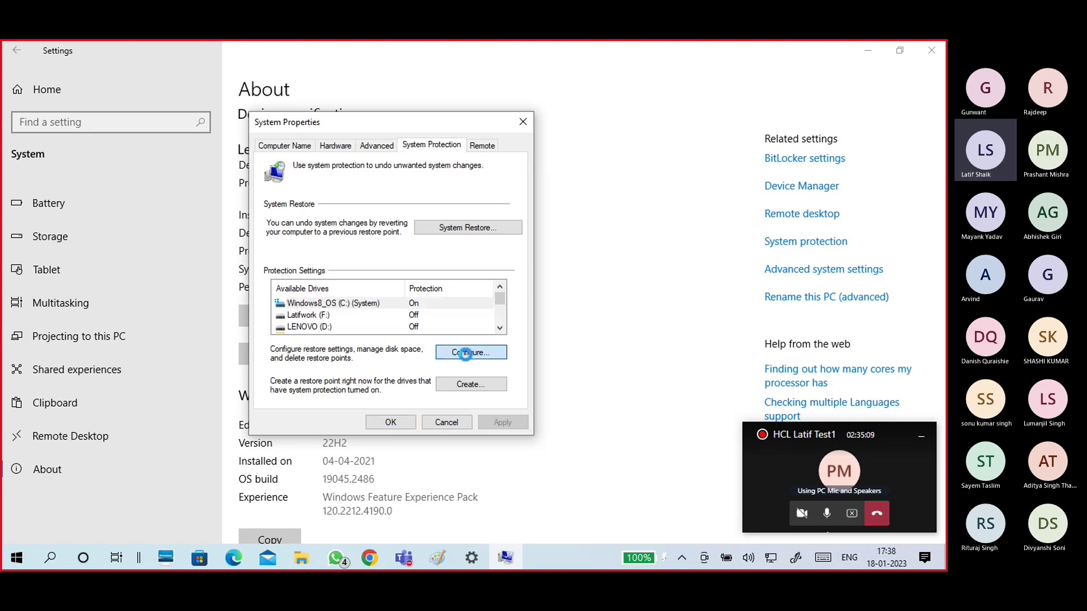
pyautogui.moveTo(433, 157); pyautogui.dragTo(520, 88)
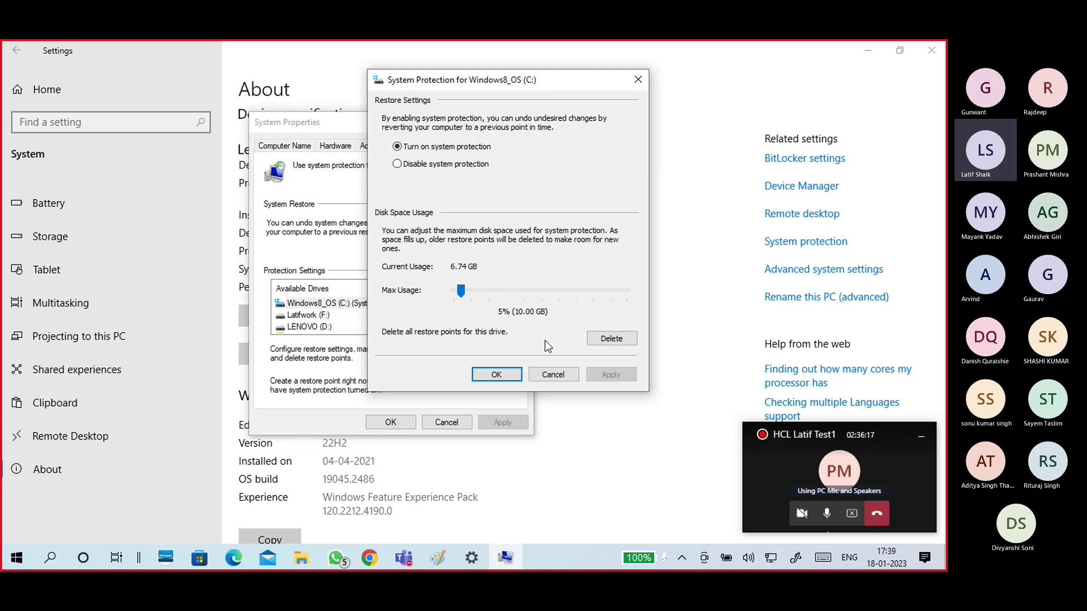
pyautogui.click(553, 375)
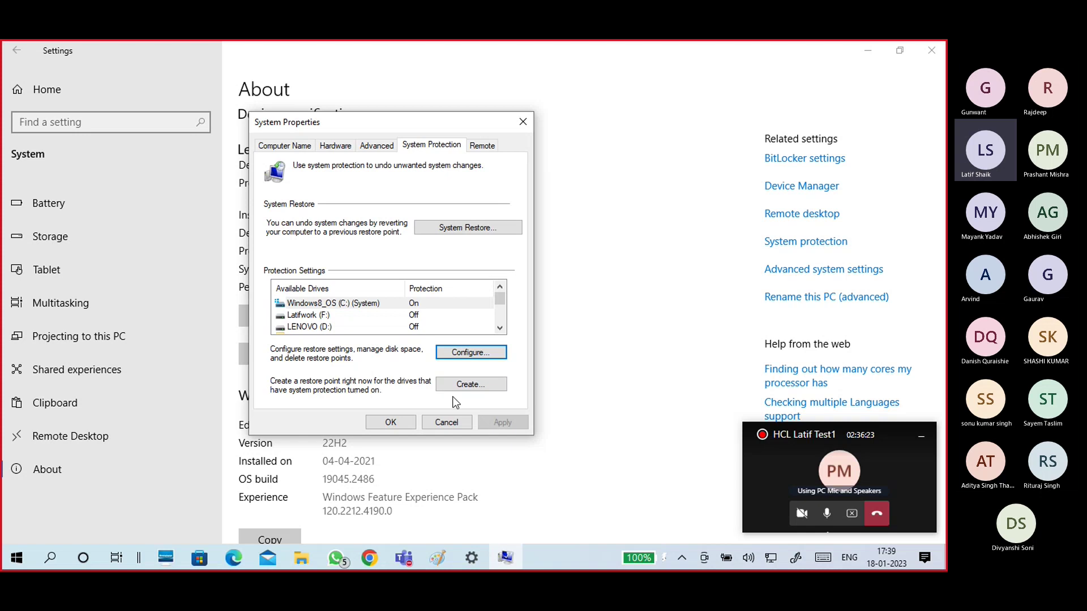
# - Start creating a restore point described as srp18jan23, and cancel it without creating it
pyautogui.click(481, 384)
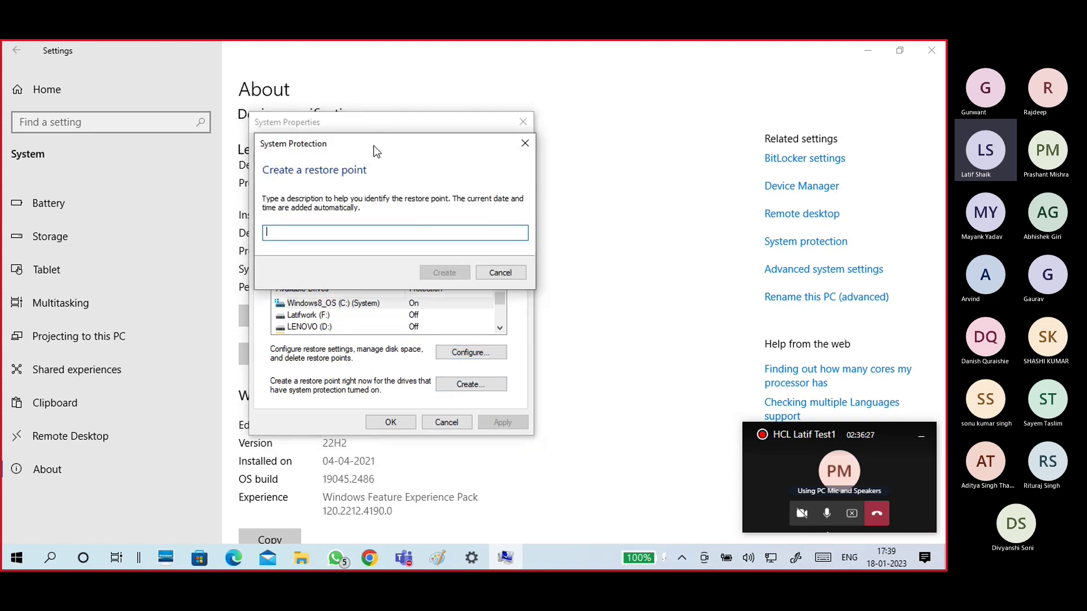
pyautogui.moveTo(369, 123); pyautogui.dragTo(504, 107)
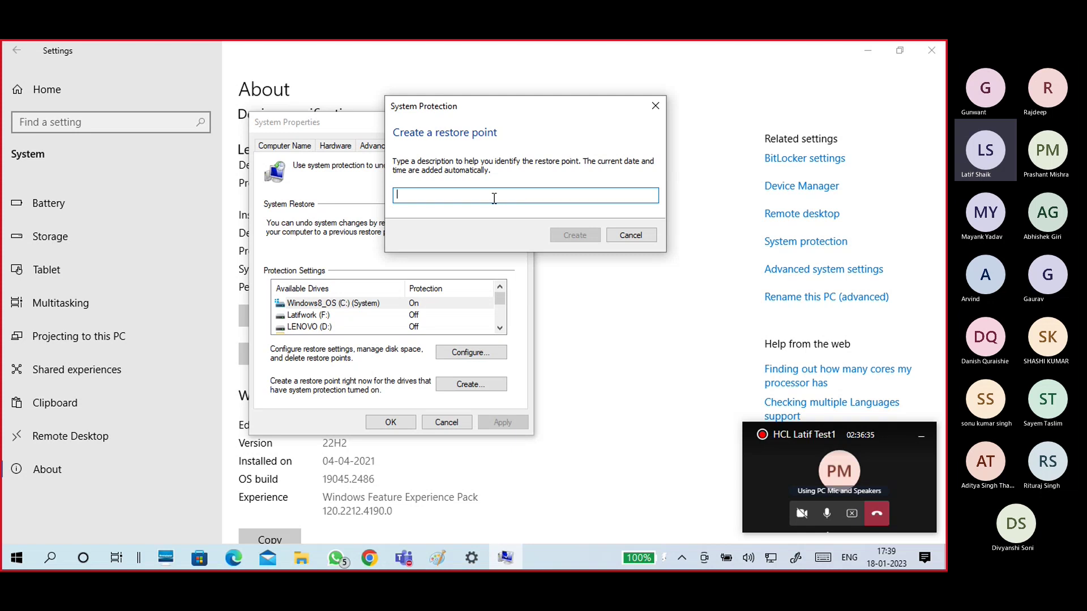
pyautogui.write('srp')
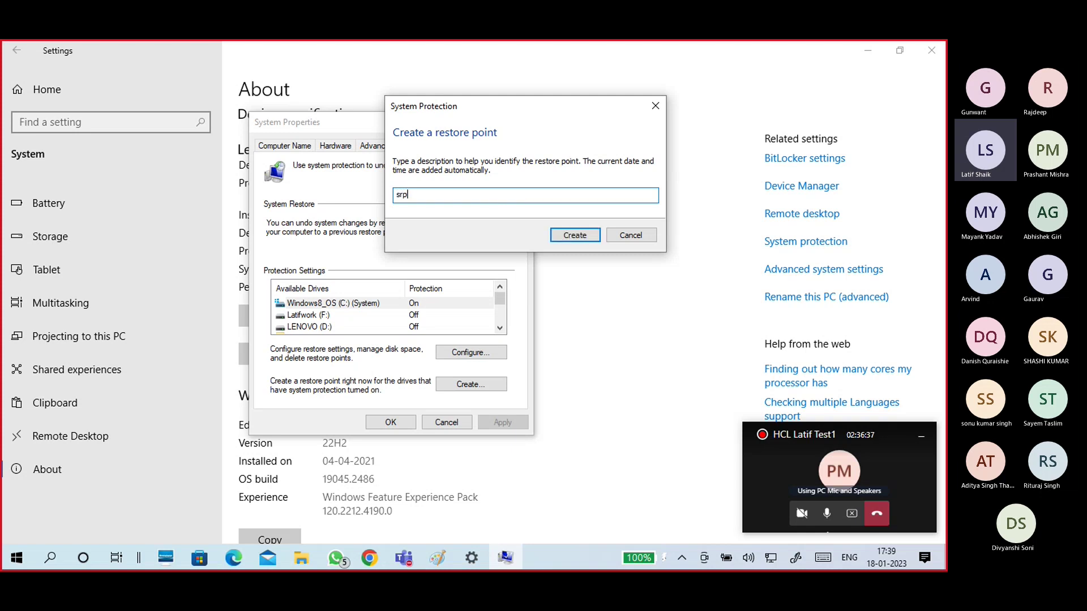
pyautogui.write('18jan23')
pyautogui.moveTo(452, 195); pyautogui.dragTo(374, 197)
pyautogui.click(643, 235)
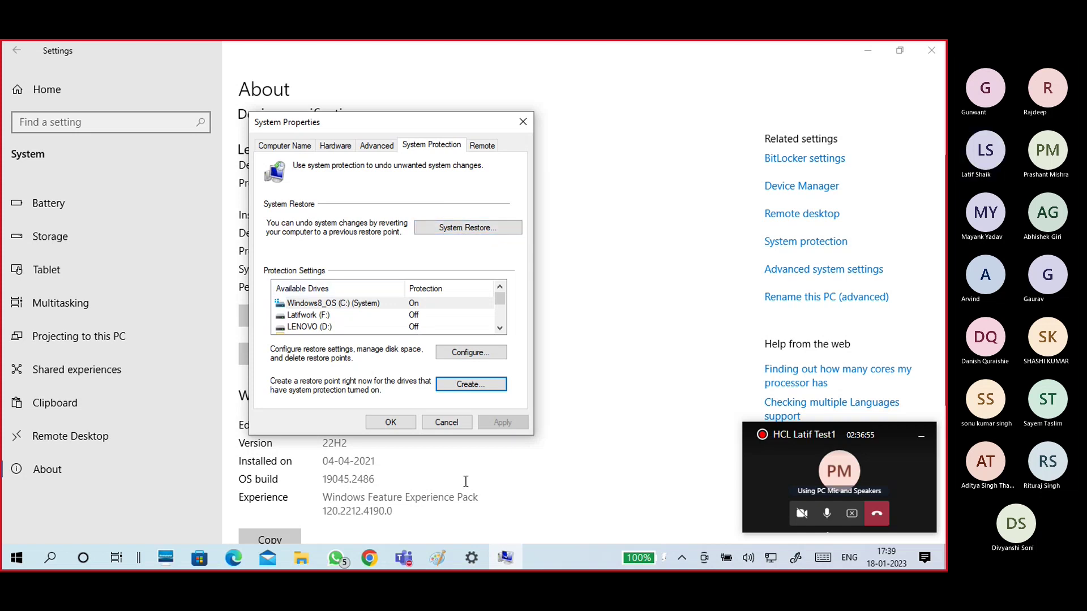
# - Switch to the Paint drawing, handwrite 5 Jan below the restore line with emphasis strokes, and return to System Properties
pyautogui.click(437, 558)
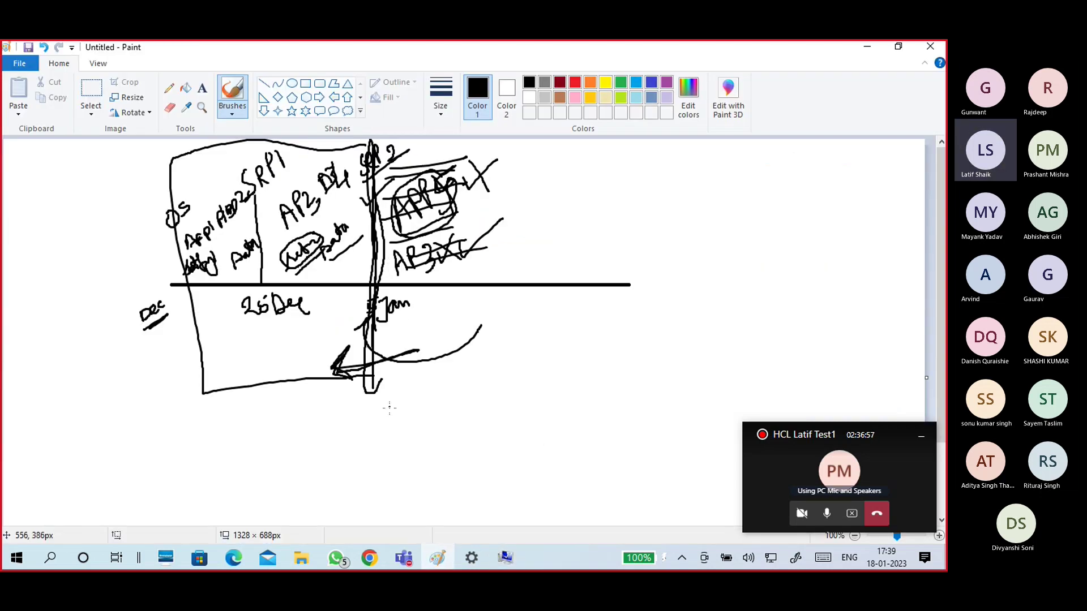
pyautogui.moveTo(378, 406)
pyautogui.mouseDown()
pyautogui.moveTo(383, 427)
pyautogui.moveTo(394, 400)
pyautogui.moveTo(405, 425)
pyautogui.moveTo(424, 392)
pyautogui.moveTo(436, 401)
pyautogui.moveTo(451, 385)
pyautogui.mouseUp()
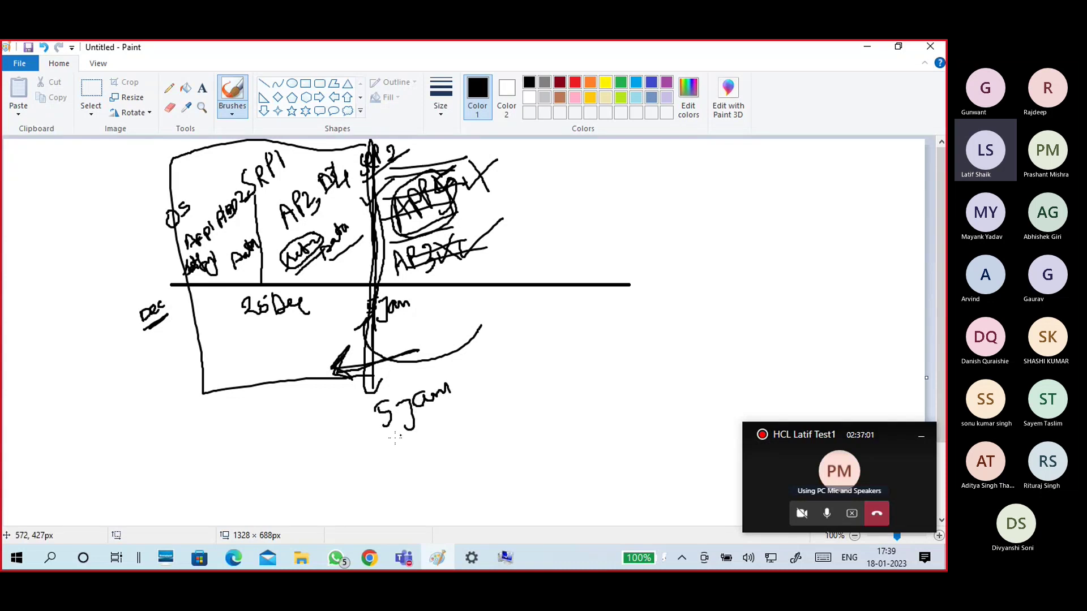
pyautogui.moveTo(388, 447); pyautogui.dragTo(464, 406)
pyautogui.moveTo(464, 406)
pyautogui.mouseDown()
pyautogui.moveTo(384, 450)
pyautogui.moveTo(464, 406)
pyautogui.mouseUp()
pyautogui.moveTo(469, 309)
pyautogui.mouseDown()
pyautogui.moveTo(458, 284)
pyautogui.moveTo(429, 316)
pyautogui.mouseUp()
pyautogui.moveTo(521, 357)
pyautogui.mouseDown()
pyautogui.moveTo(498, 447)
pyautogui.moveTo(404, 445)
pyautogui.moveTo(400, 469)
pyautogui.moveTo(415, 458)
pyautogui.mouseUp()
pyautogui.click(867, 46)
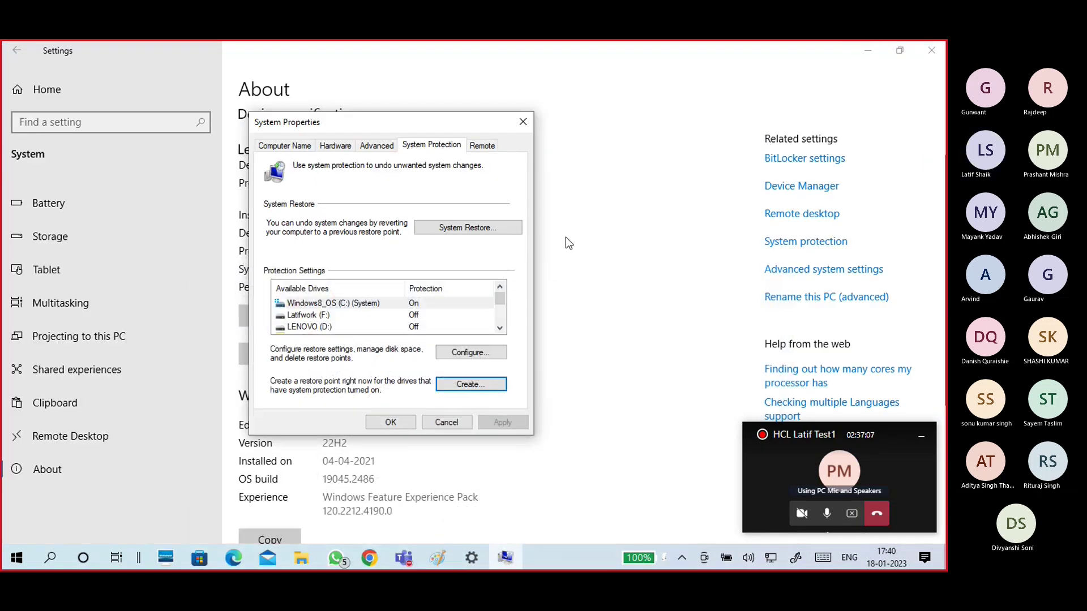
# - Open System Restore and compare the 13-01-2023 Windows Modules Installer and 09-01-2023 Automatic Restore Point entries
pyautogui.click(475, 232)
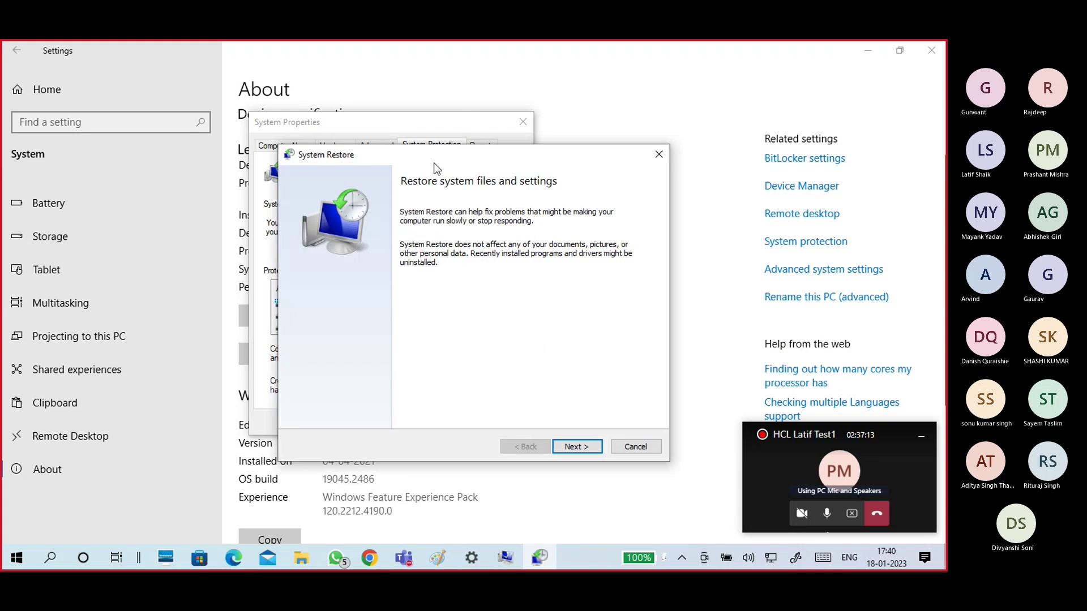
pyautogui.click(625, 369)
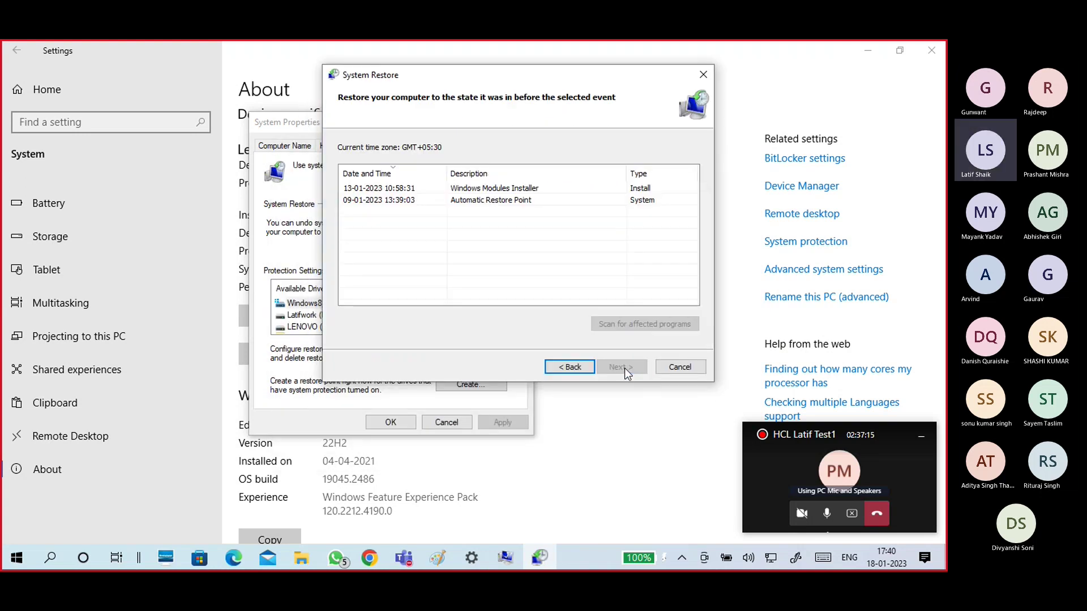
pyautogui.click(377, 200)
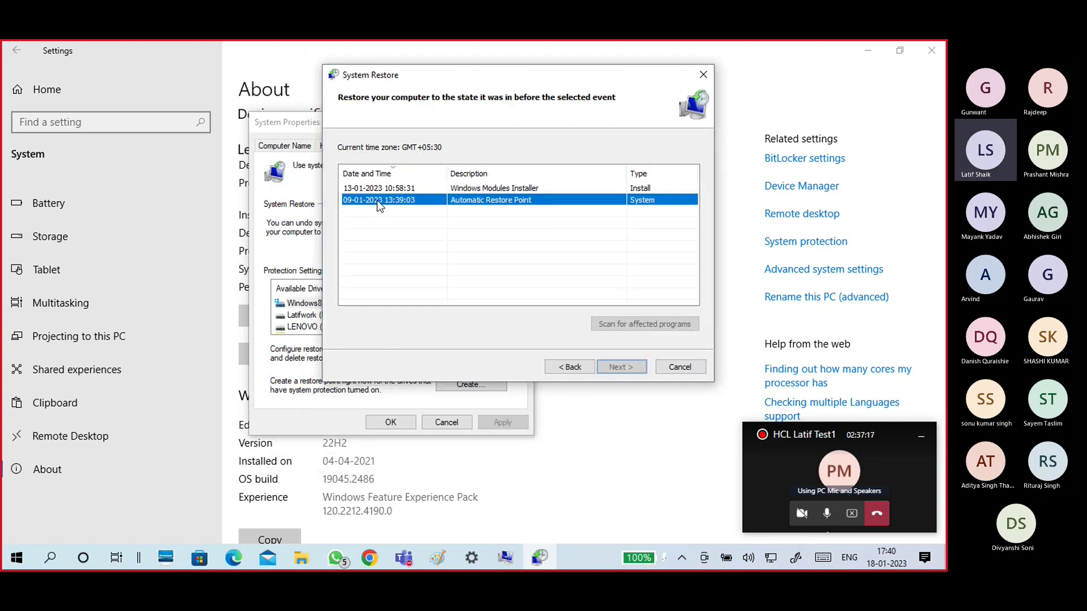
pyautogui.click(375, 189)
pyautogui.click(383, 202)
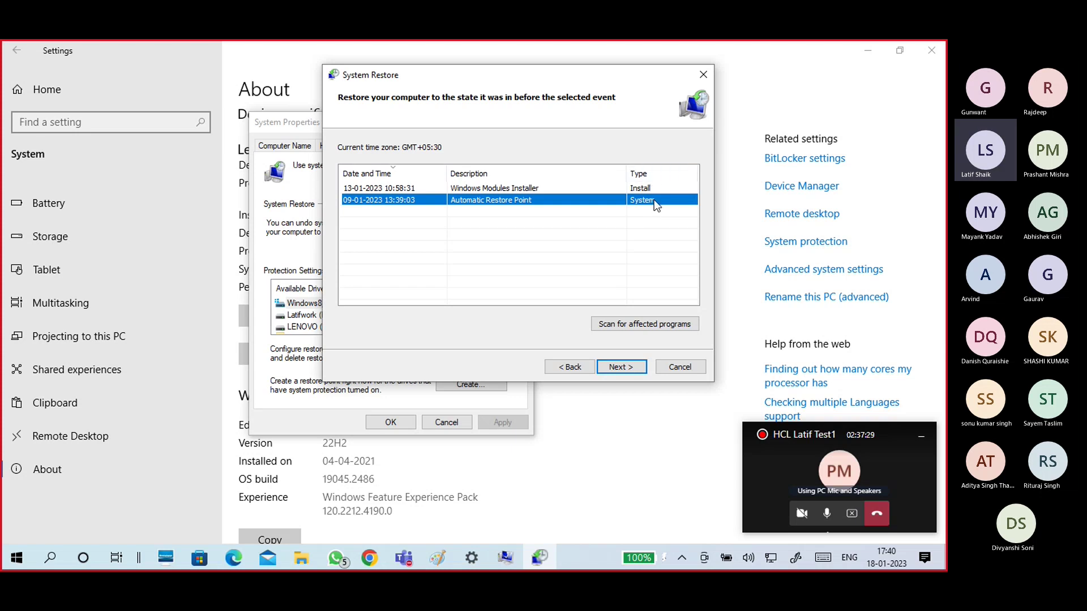
pyautogui.click(407, 189)
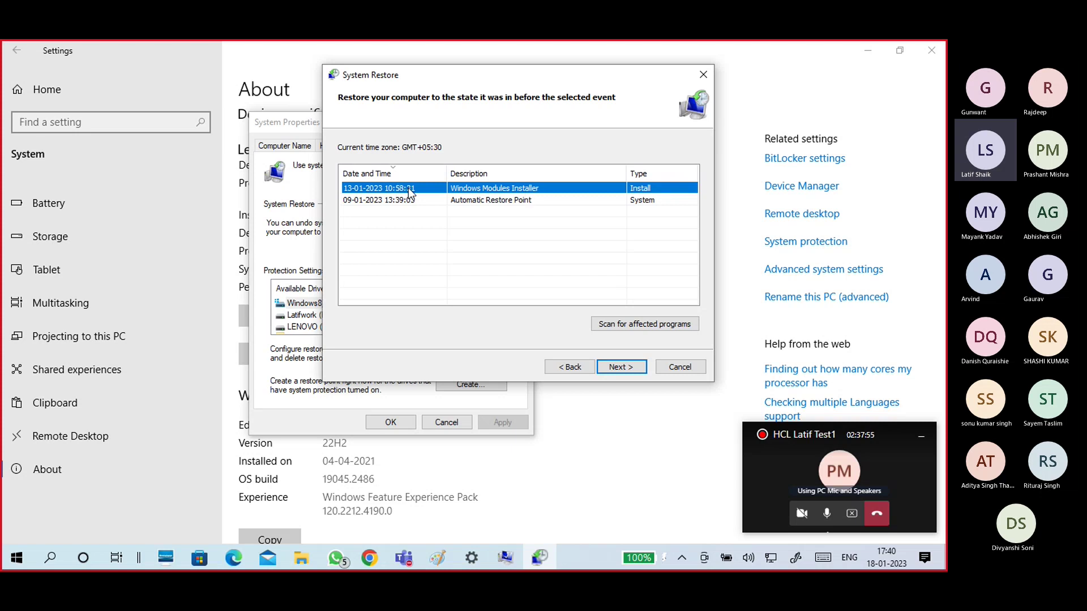
pyautogui.click(481, 202)
pyautogui.click(484, 190)
pyautogui.click(487, 201)
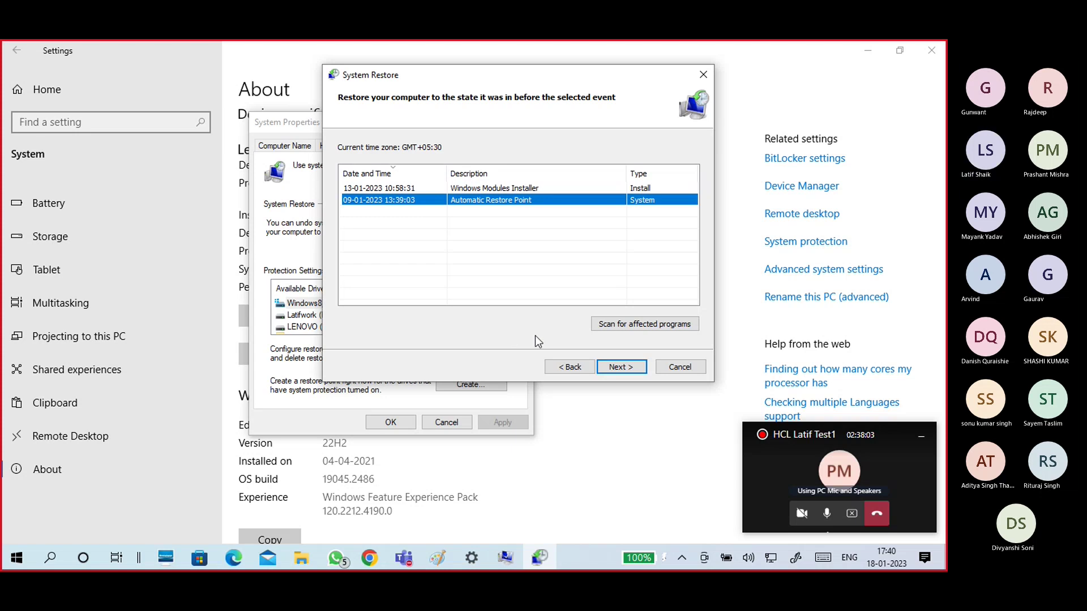
# - Scan for programs and drivers affected by restoring to the 13-01-2023 Windows Modules Installer restore point
pyautogui.click(392, 186)
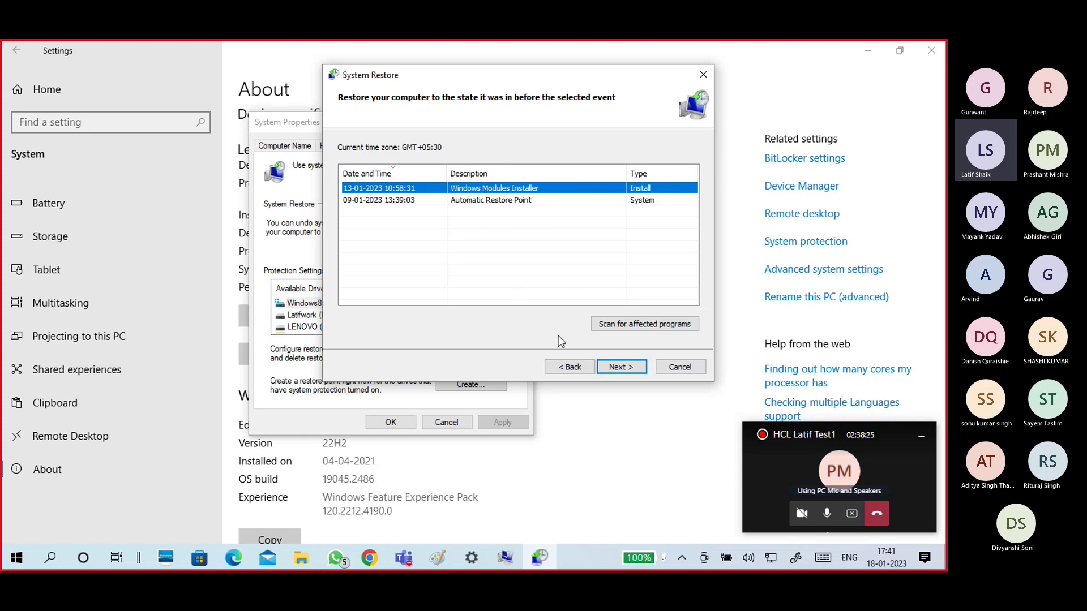
pyautogui.click(696, 326)
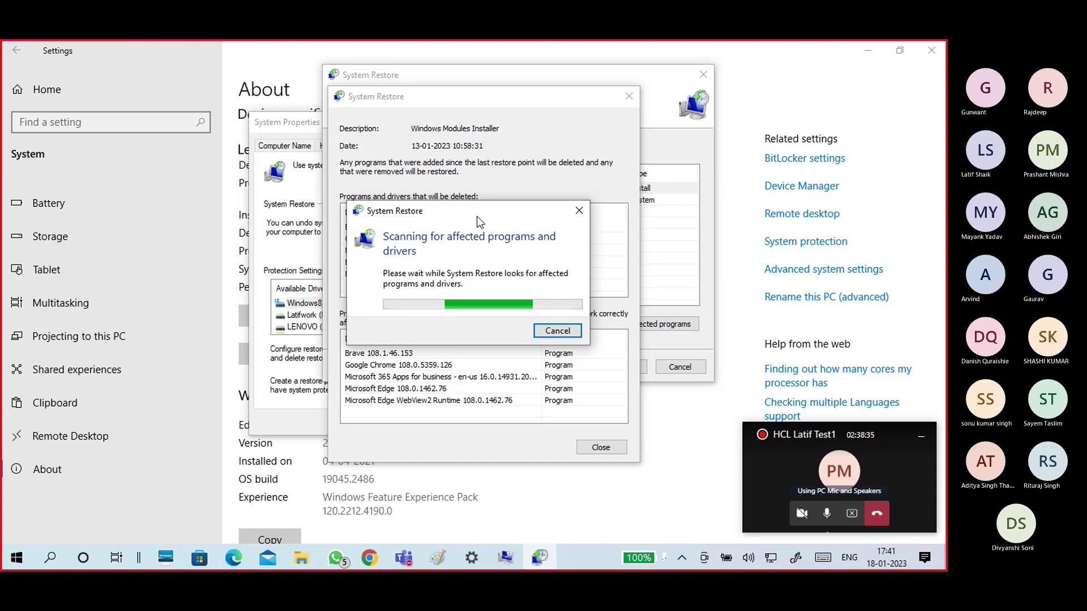
pyautogui.moveTo(477, 217); pyautogui.dragTo(708, 62)
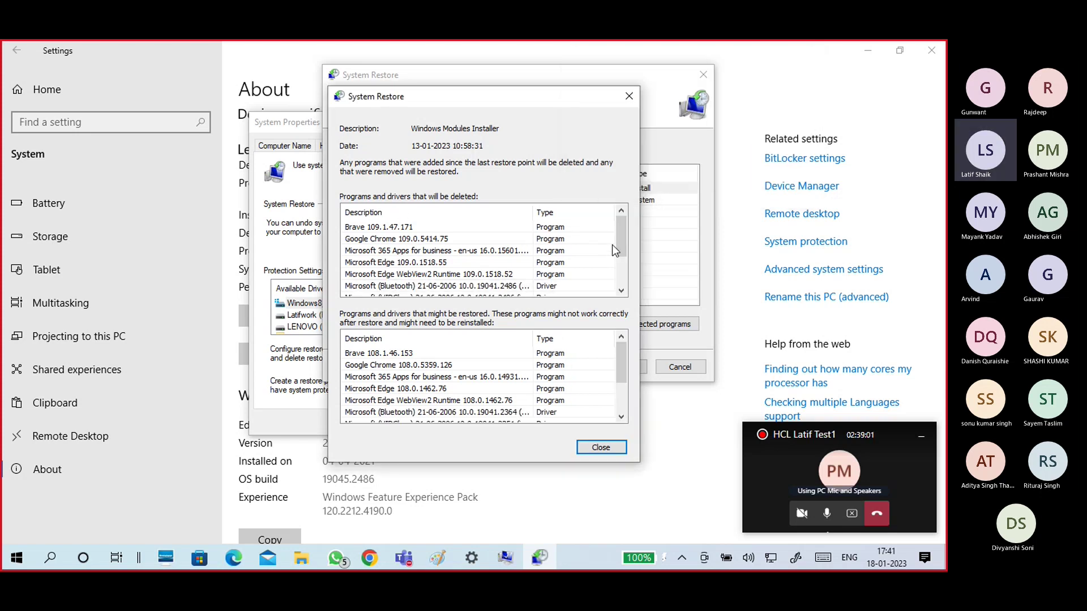
# - Review the programs and drivers that will be deleted and those that might be restored in the scan results
pyautogui.moveTo(619, 237); pyautogui.dragTo(619, 250)
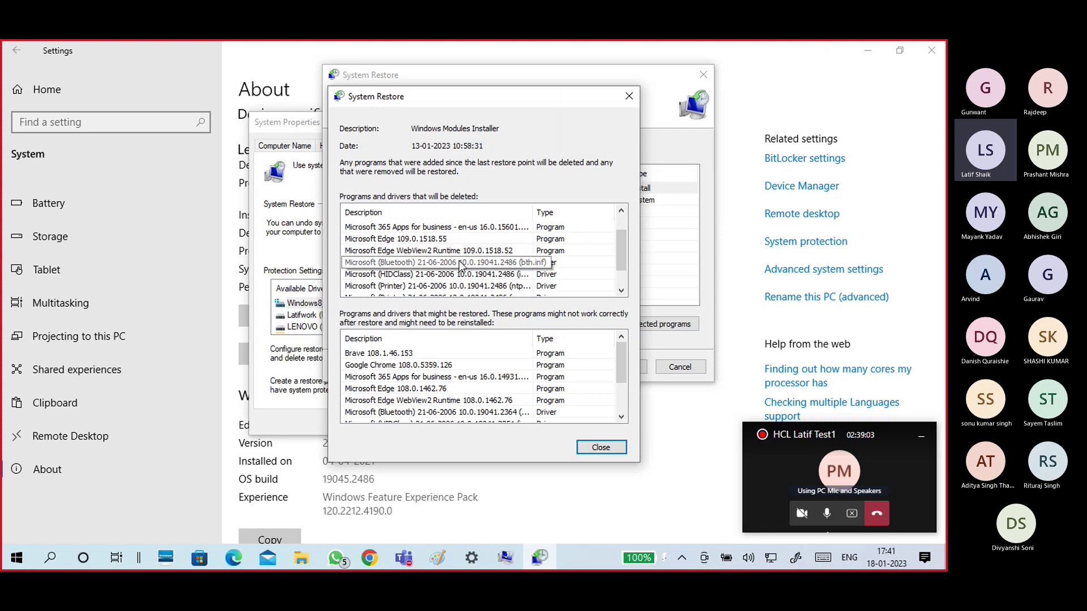
pyautogui.click(462, 263)
pyautogui.click(461, 276)
pyautogui.scroll(-1, 461, 277)
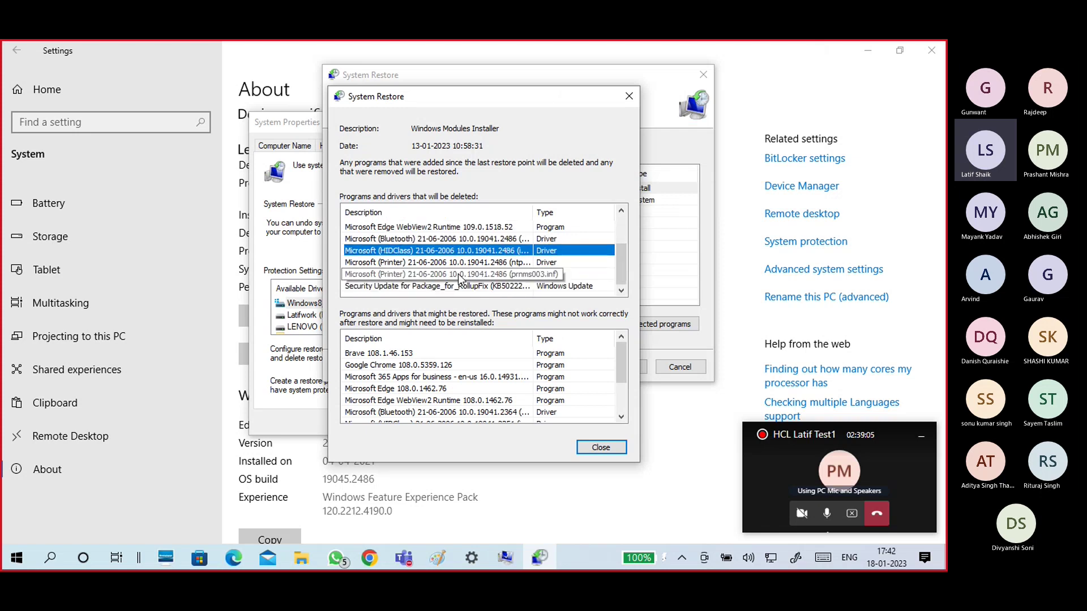
pyautogui.press('Down')
pyautogui.press('Down')
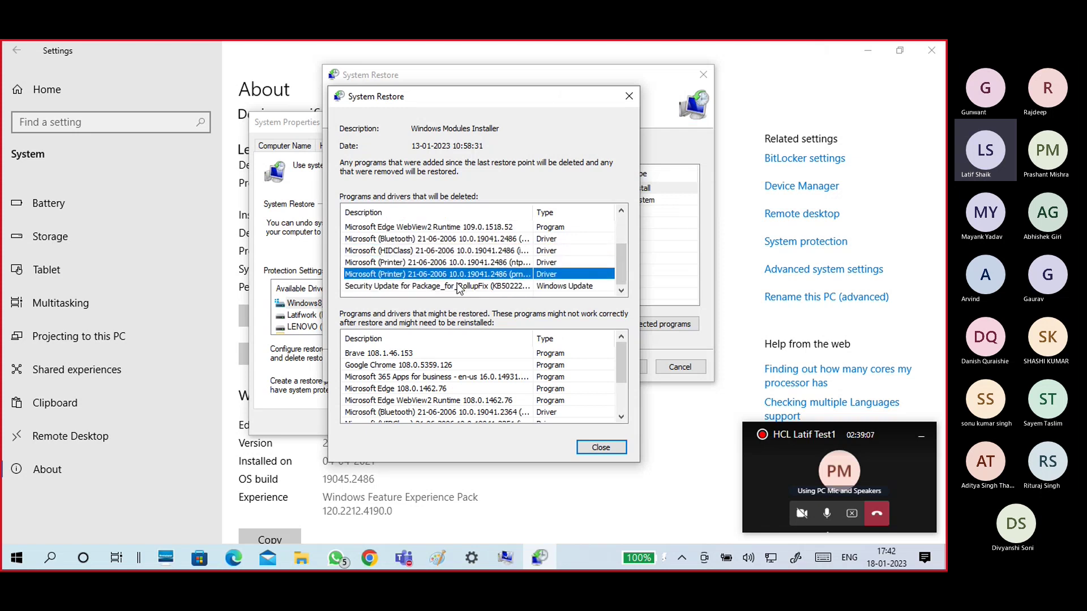
pyautogui.press('Down')
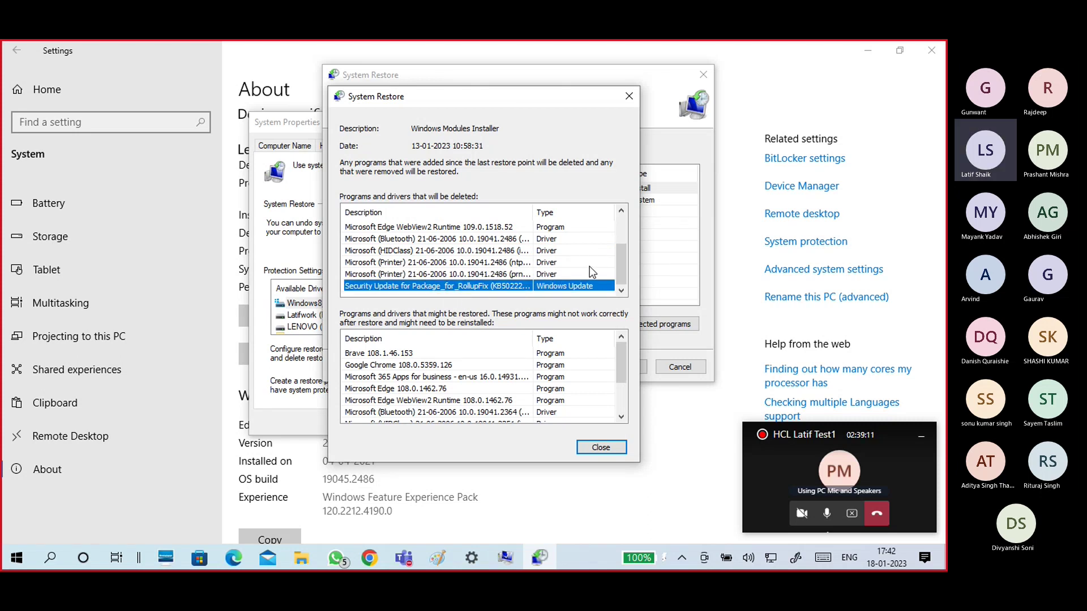
pyautogui.moveTo(623, 260); pyautogui.dragTo(610, 226)
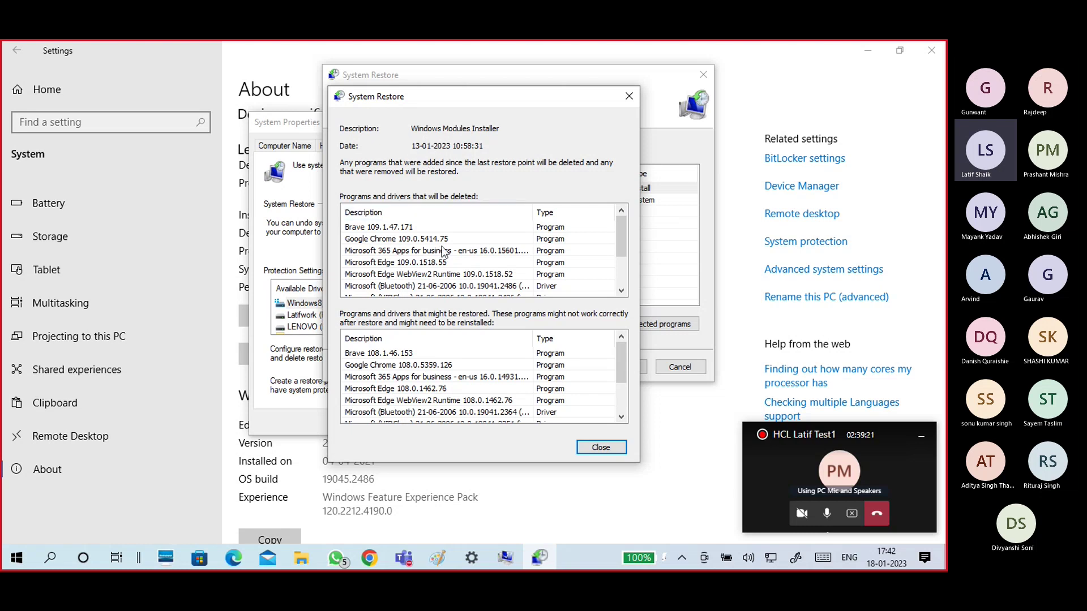
pyautogui.moveTo(623, 237); pyautogui.dragTo(623, 264)
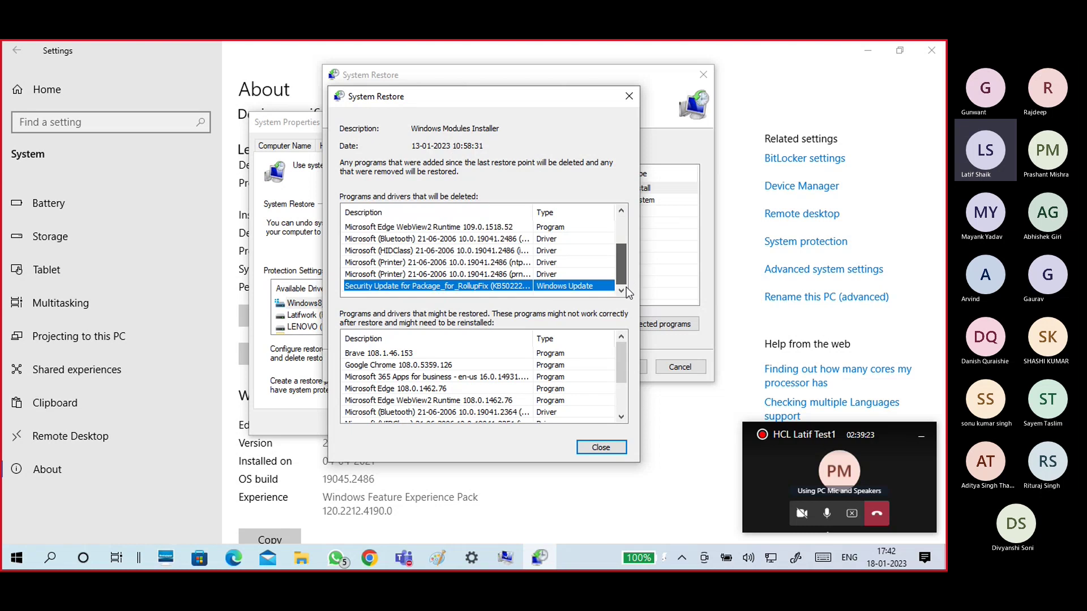
pyautogui.moveTo(624, 368); pyautogui.dragTo(627, 399)
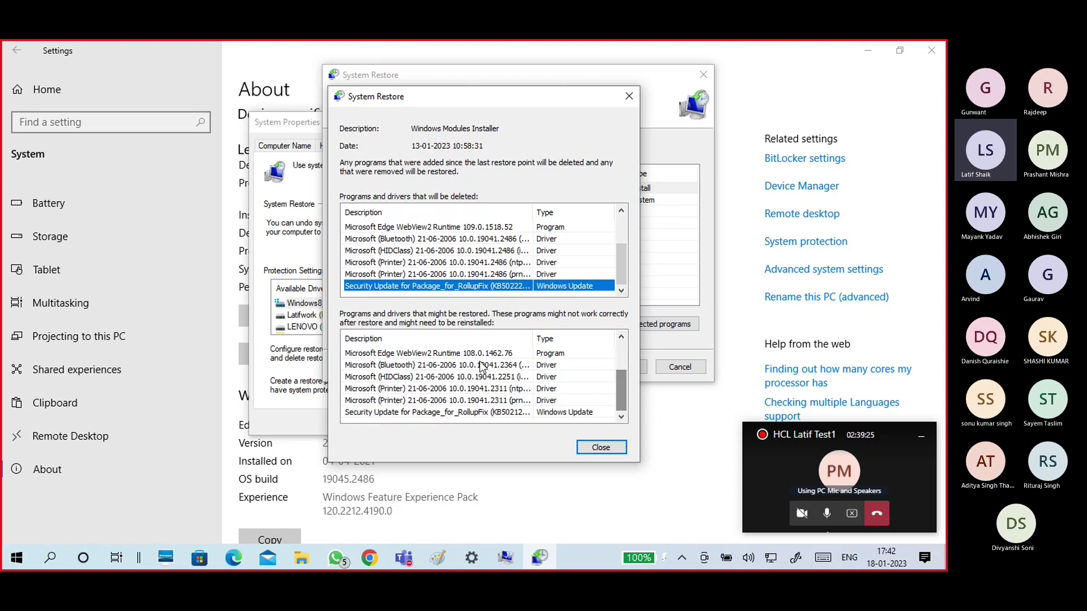
pyautogui.moveTo(618, 378); pyautogui.dragTo(620, 348)
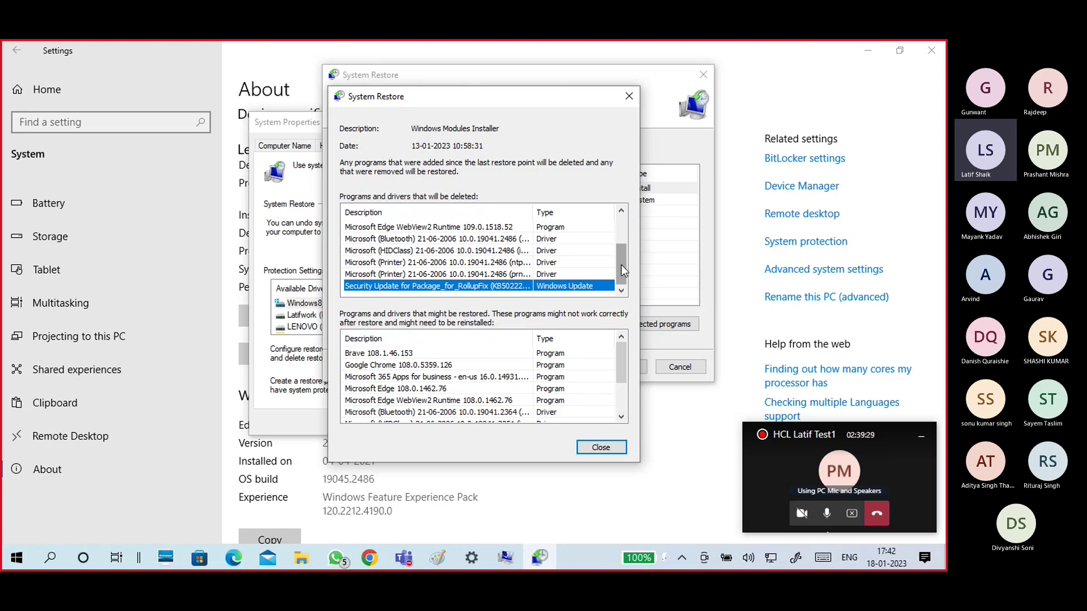
# - Close the Windows Modules Installer scan results and scan for programs affected by the 09-01-2023 Automatic Restore Point
pyautogui.moveTo(621, 265); pyautogui.dragTo(620, 226)
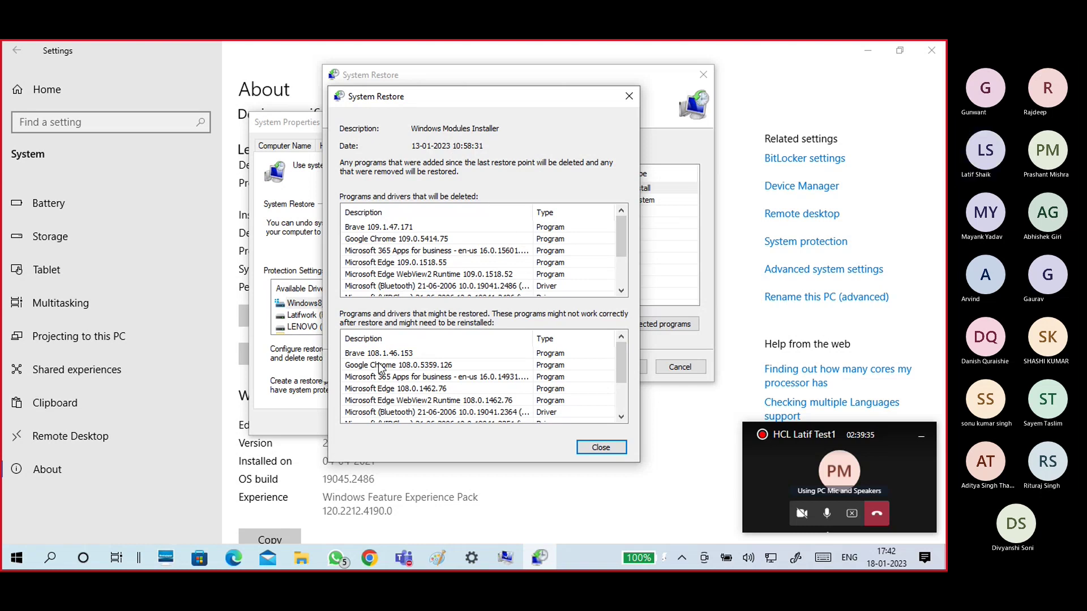
pyautogui.click(600, 447)
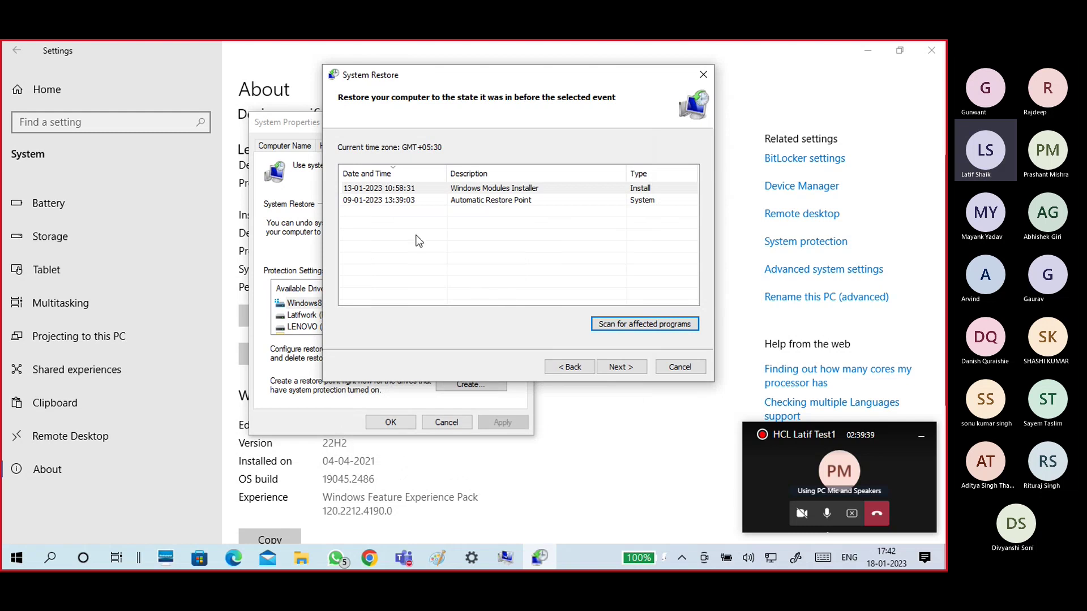
pyautogui.click(382, 200)
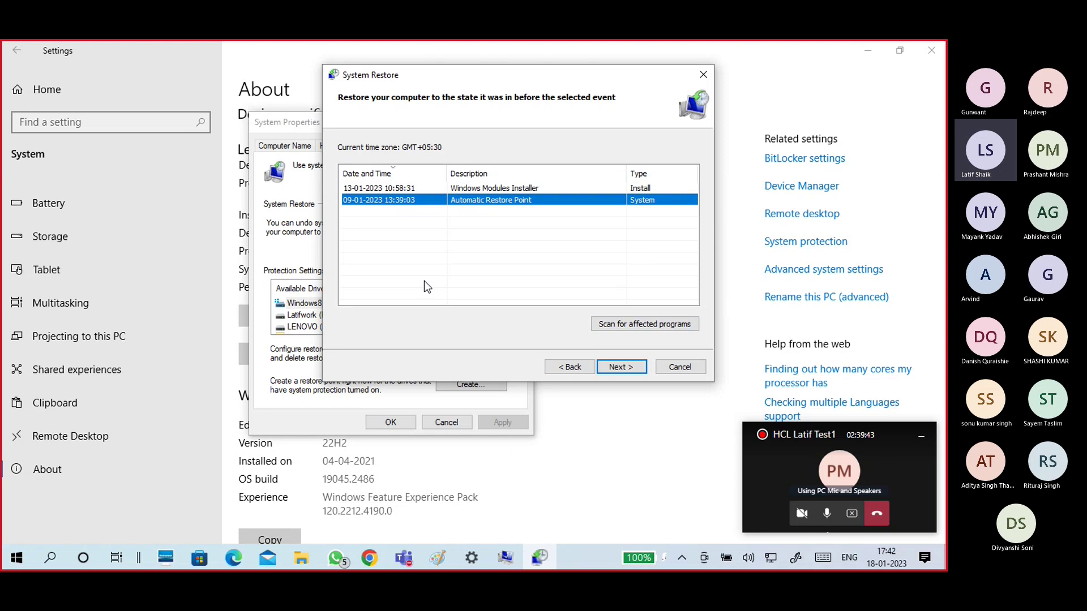
pyautogui.click(607, 327)
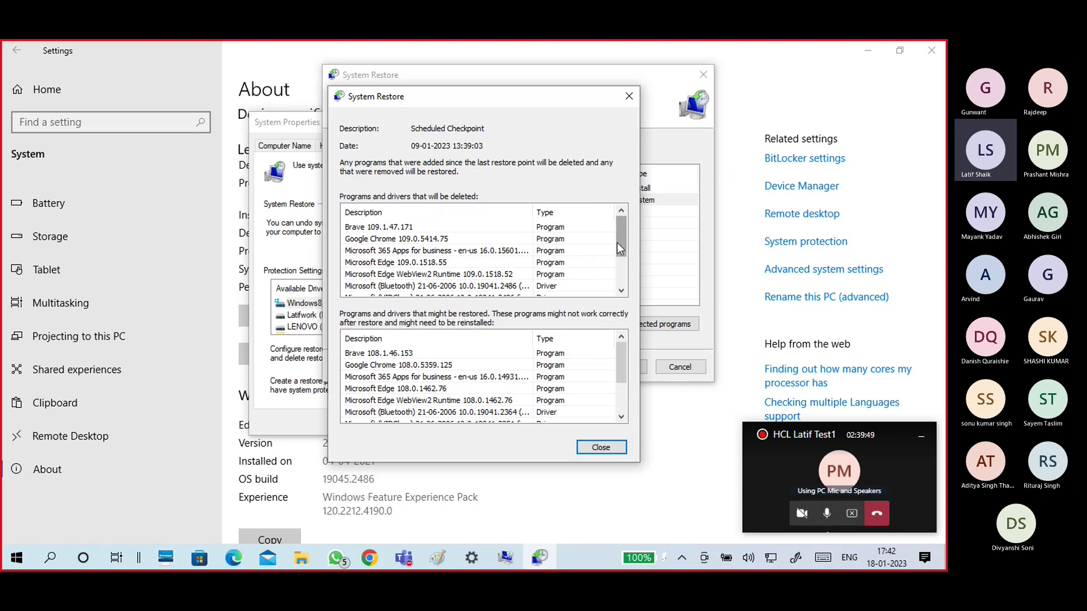
# - Review the programs and drivers to be deleted or possibly restored for the 09-01-2023 restore point, including the driver and security update entries
pyautogui.moveTo(619, 248); pyautogui.dragTo(620, 273)
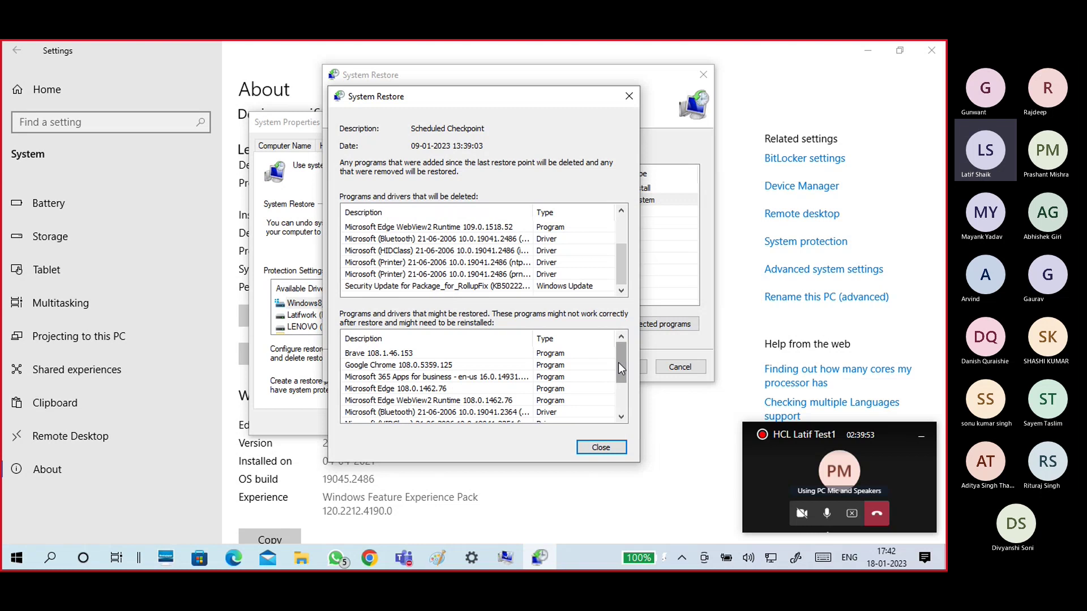
pyautogui.moveTo(617, 365); pyautogui.dragTo(618, 393)
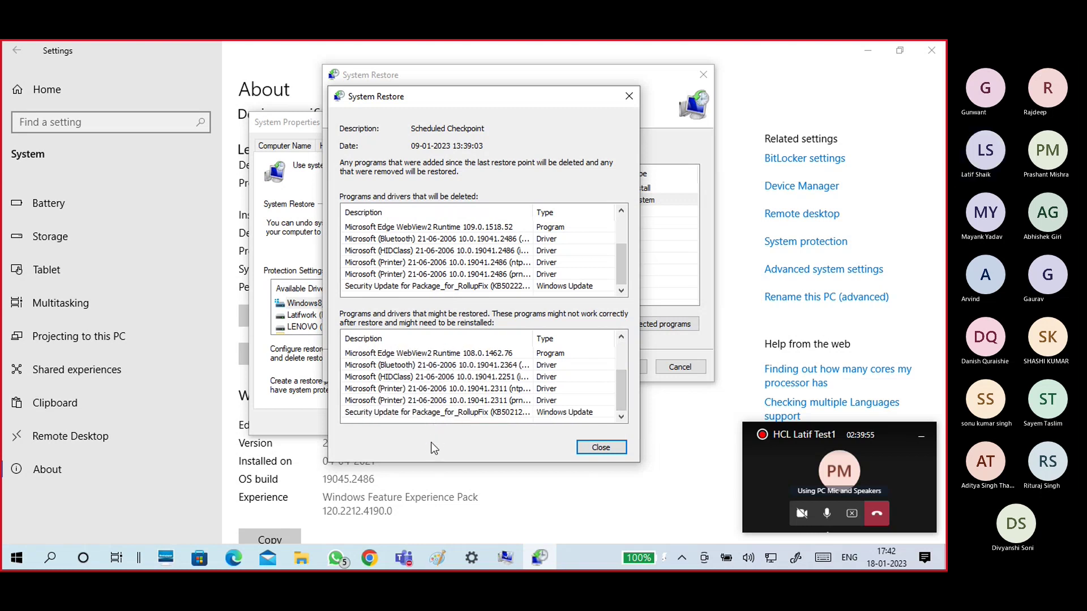
pyautogui.moveTo(621, 390); pyautogui.dragTo(623, 348)
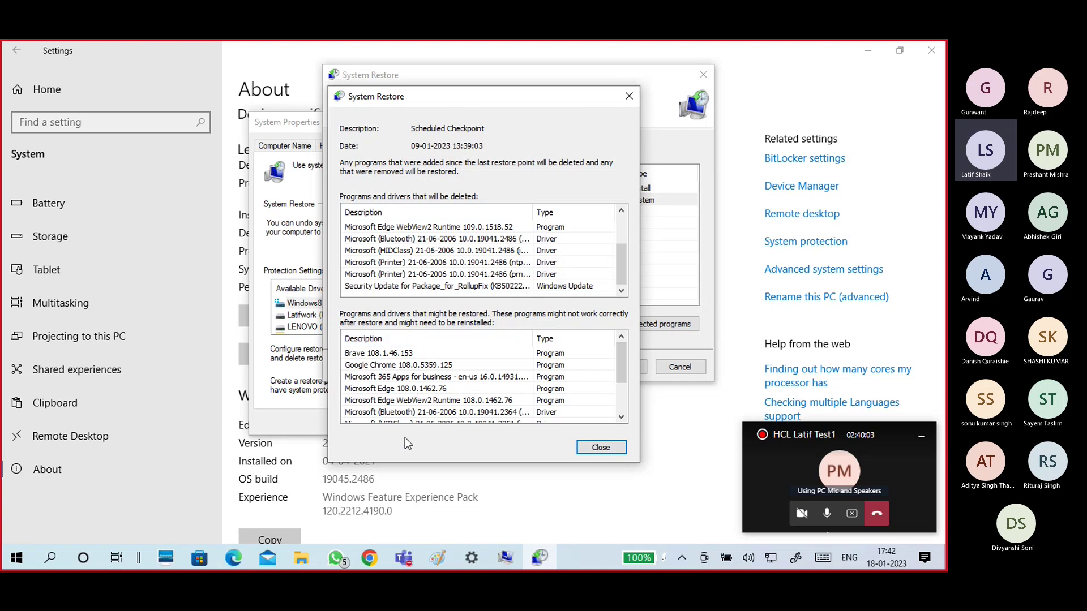
pyautogui.scroll(-2, 436, 390)
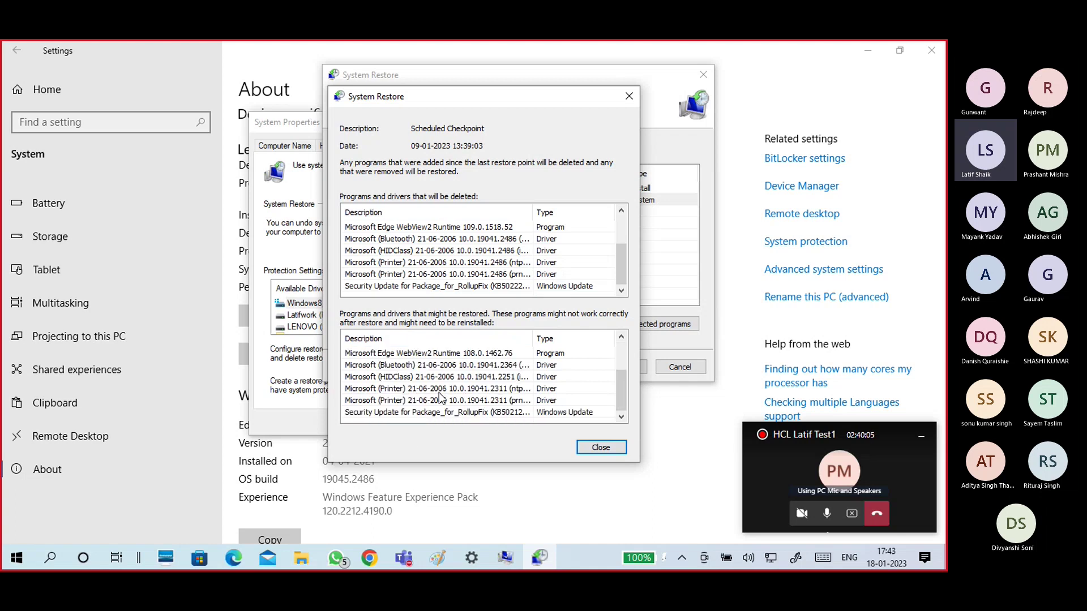
pyautogui.click(436, 377)
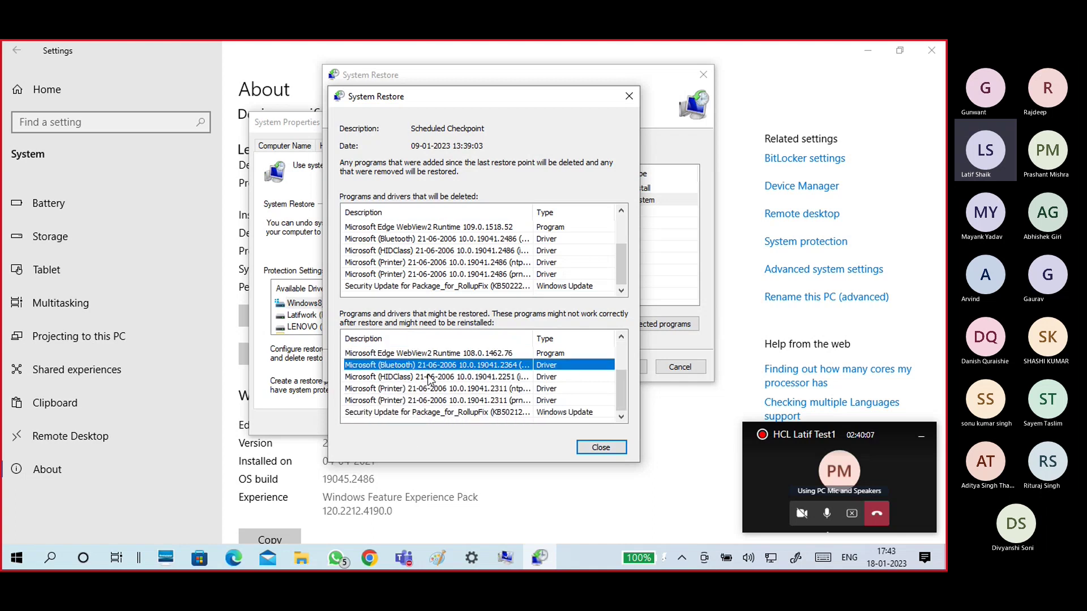
pyautogui.click(436, 389)
pyautogui.click(438, 400)
pyautogui.click(440, 413)
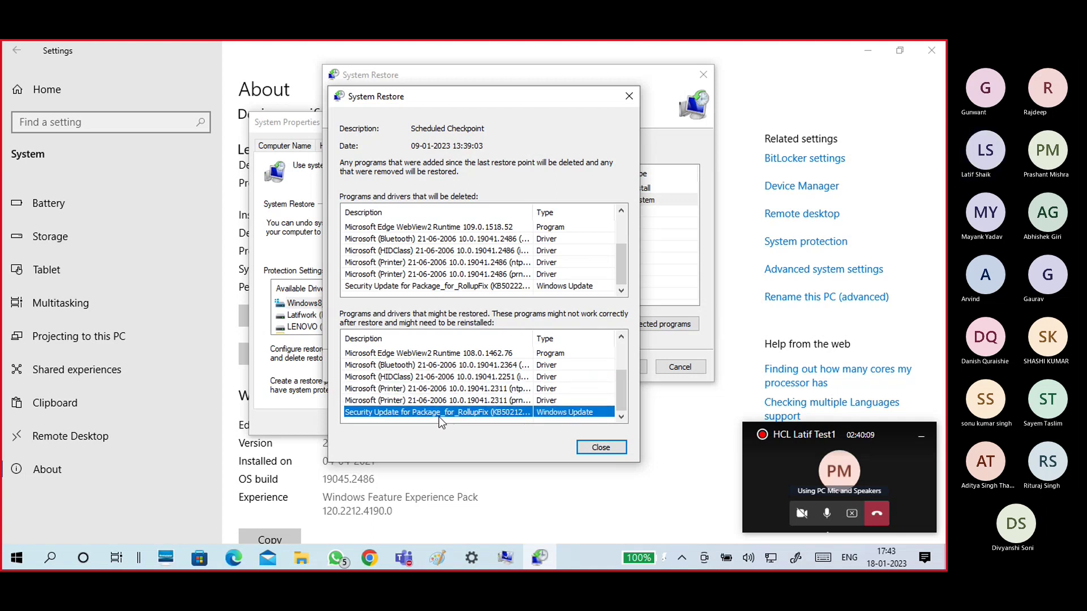
pyautogui.scroll(3, 444, 413)
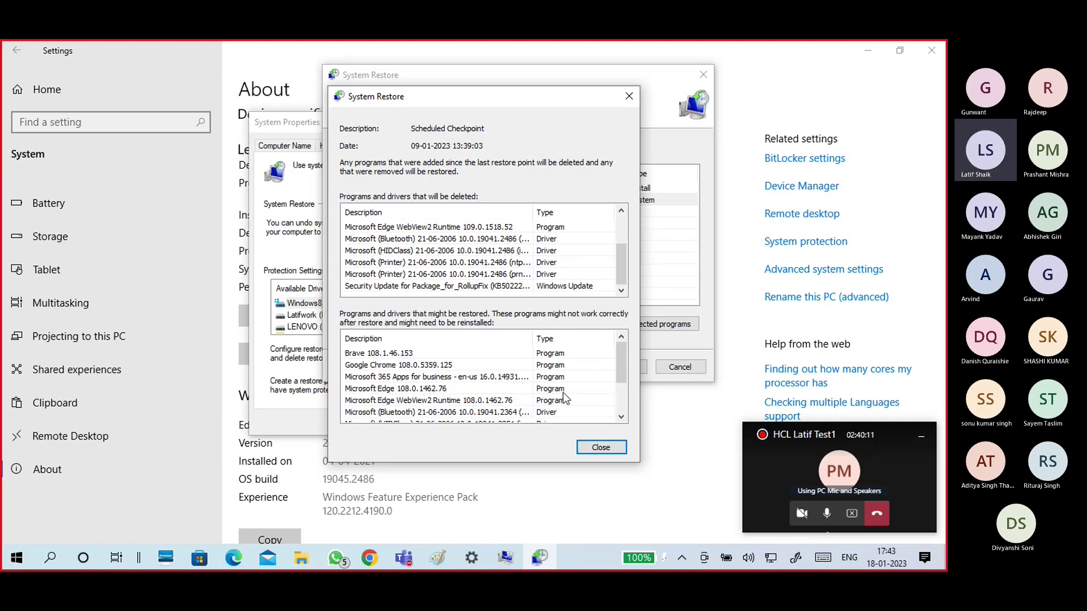
# - Close the scan results, cancel System Restore and System Properties without restoring, and close the Settings window
pyautogui.click(610, 447)
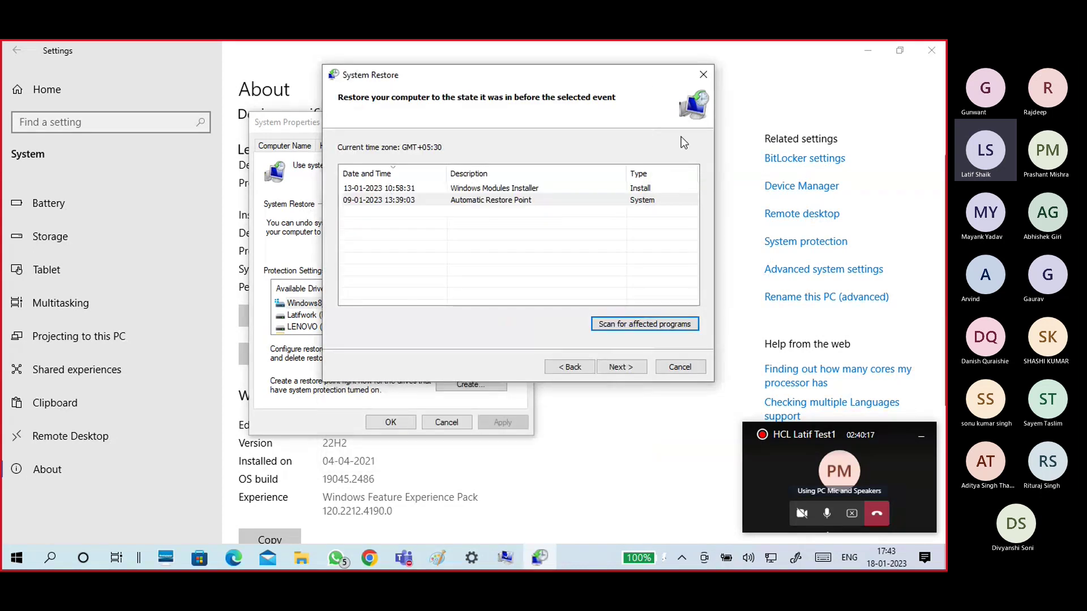
pyautogui.click(682, 368)
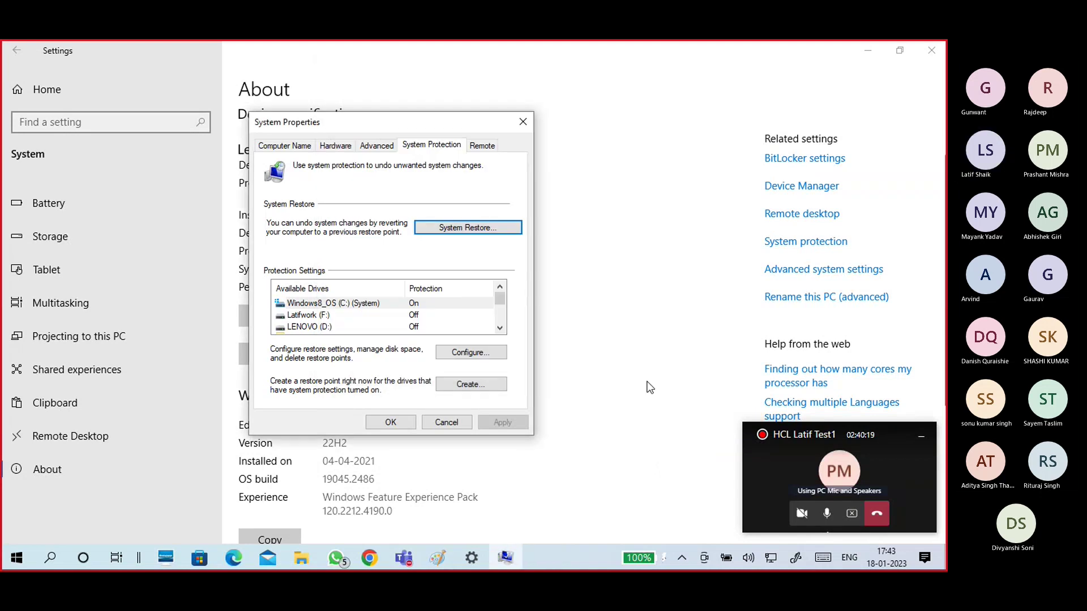
pyautogui.click(446, 422)
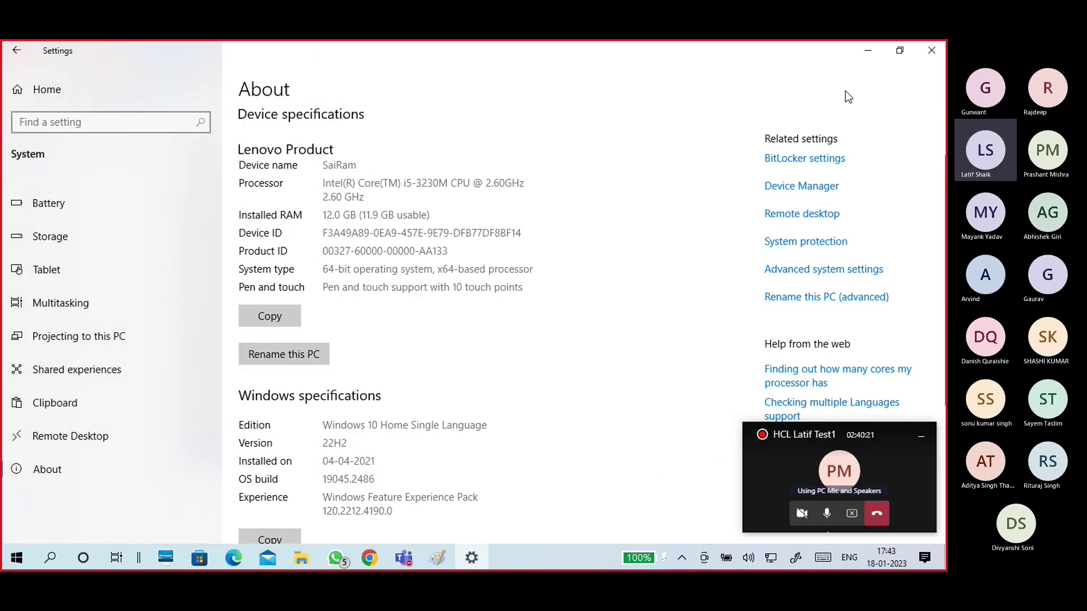
pyautogui.click(922, 54)
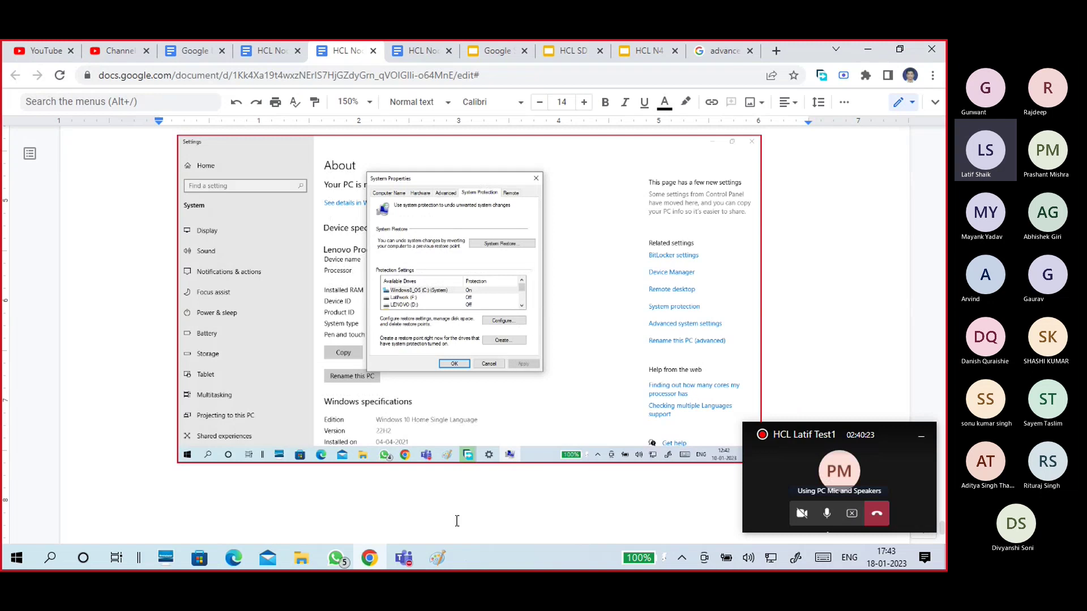
# - Switch to the Paint drawing, then draw a tick in the area before the restore line and a large cross over the area after it
pyautogui.click(437, 559)
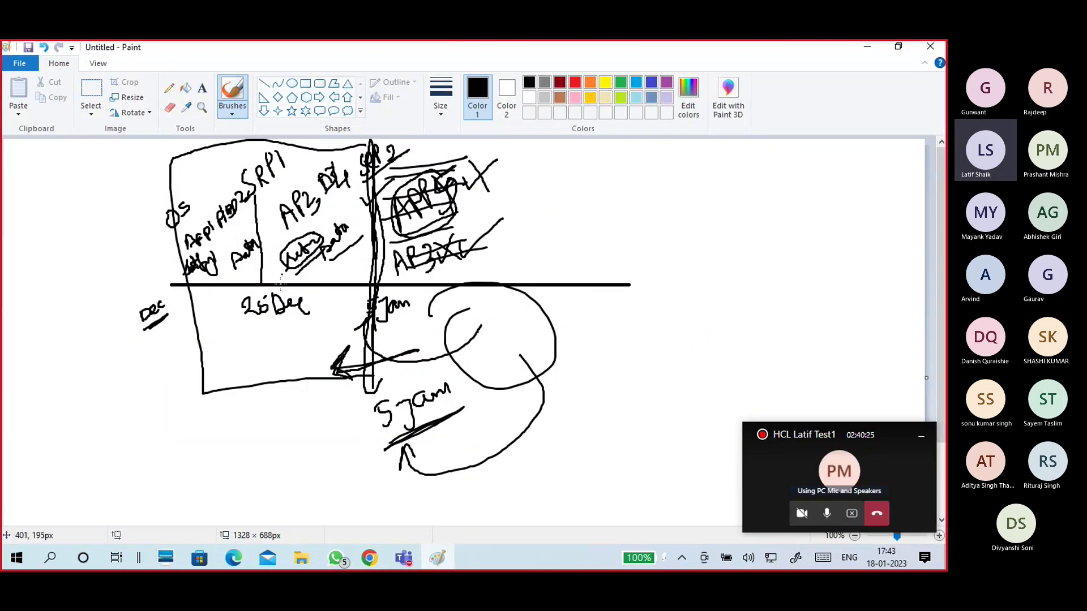
pyautogui.moveTo(292, 349); pyautogui.dragTo(342, 318)
pyautogui.moveTo(415, 278)
pyautogui.mouseDown()
pyautogui.moveTo(489, 365)
pyautogui.moveTo(494, 354)
pyautogui.mouseUp()
pyautogui.moveTo(491, 268); pyautogui.dragTo(410, 368)
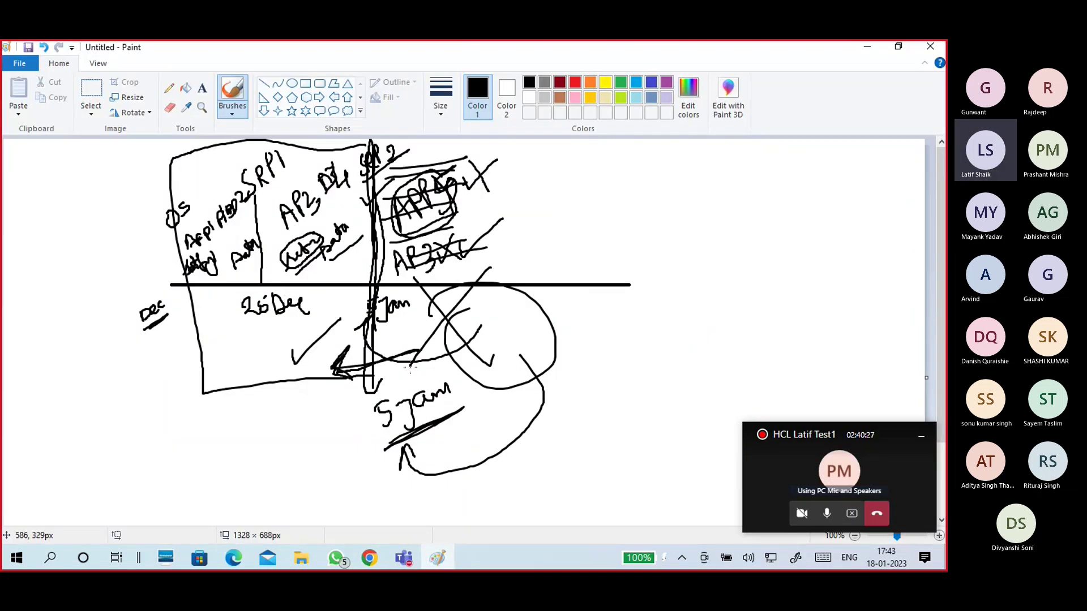
# - Switch to the Google Docs notes and highlight the lines on restoring to an earlier point and losing applications, drivers and settings
pyautogui.click(369, 558)
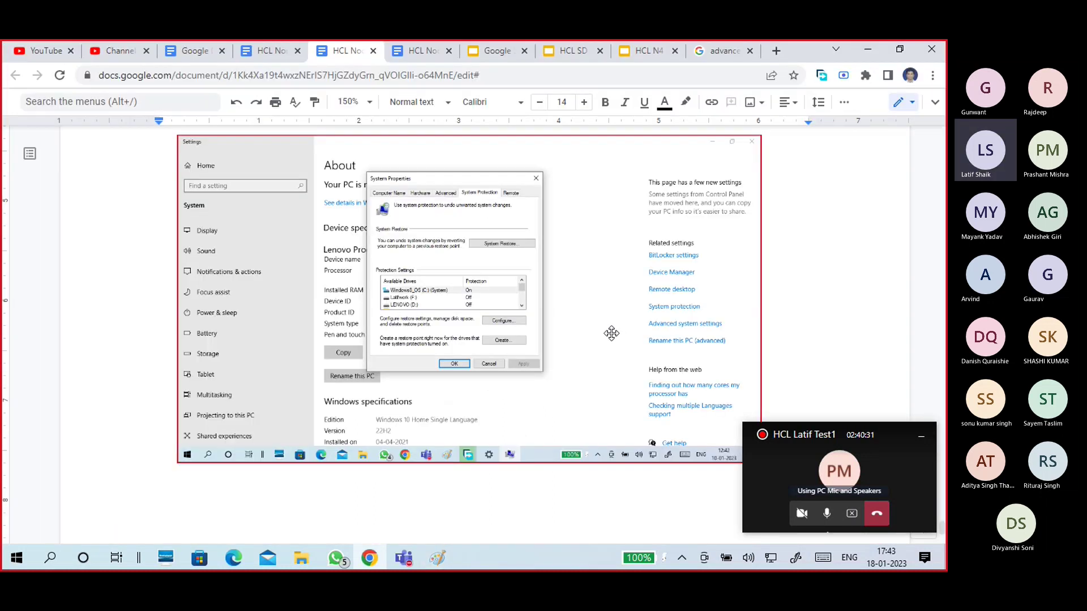
pyautogui.scroll(5, 611, 333)
pyautogui.scroll(3, 256, 270)
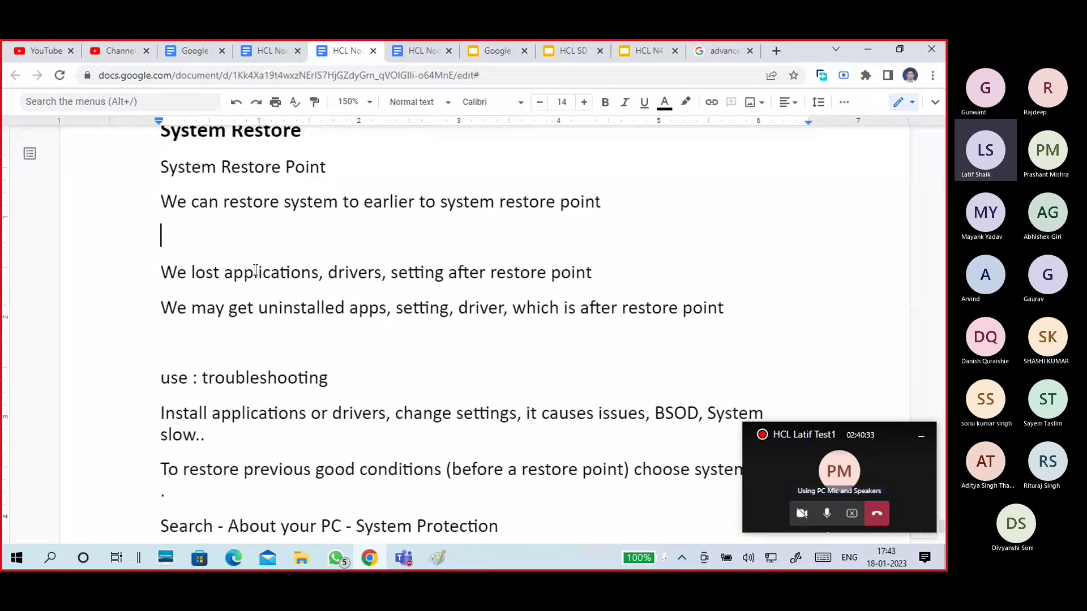
pyautogui.moveTo(162, 272); pyautogui.dragTo(605, 277)
pyautogui.click(609, 268)
pyautogui.moveTo(161, 202); pyautogui.dragTo(614, 203)
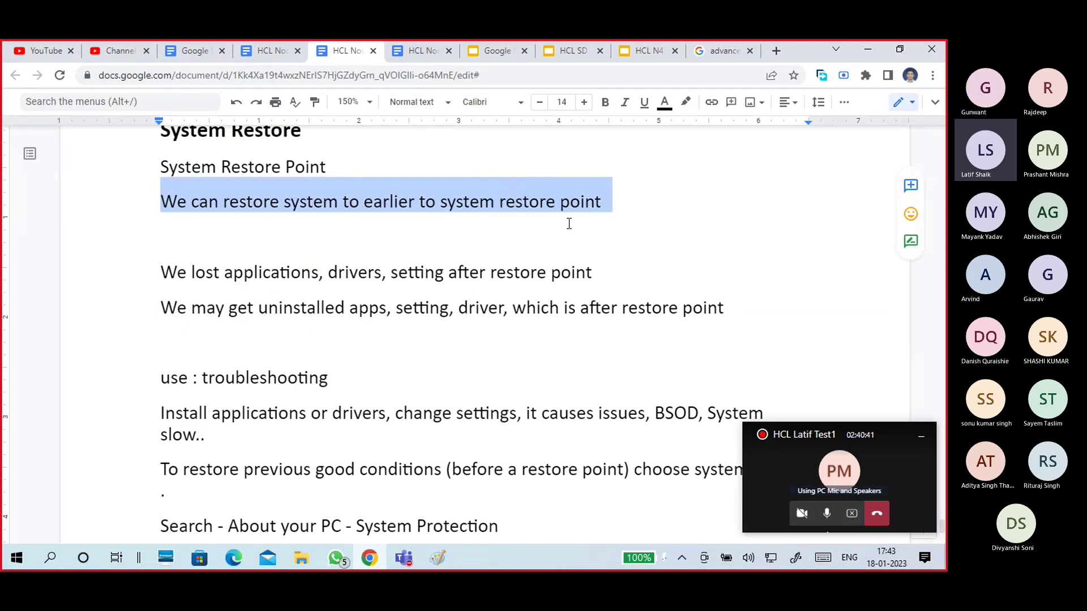
pyautogui.click(407, 245)
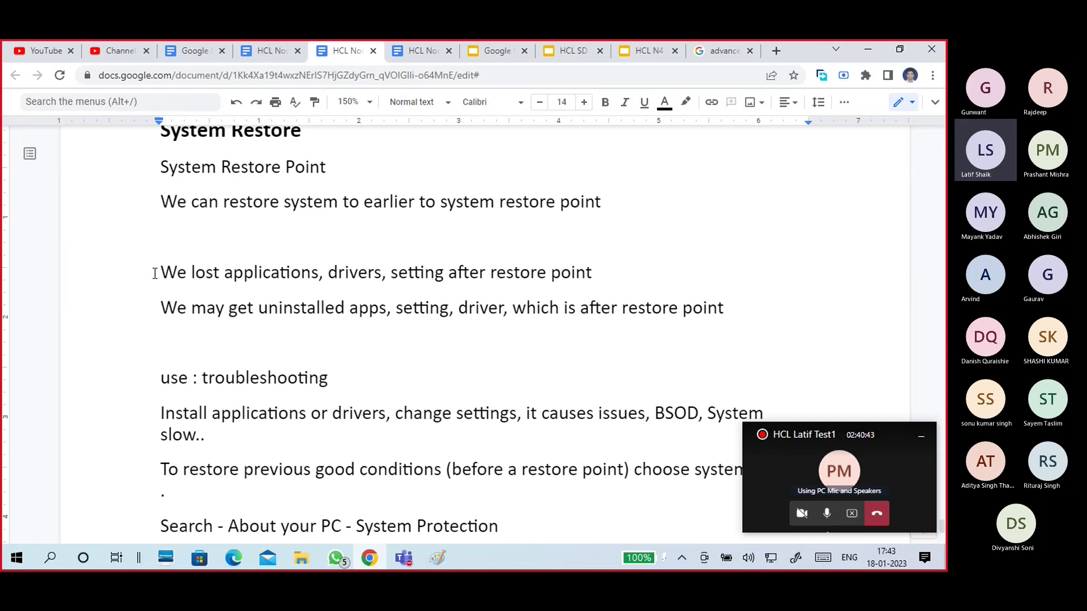
pyautogui.moveTo(160, 272); pyautogui.dragTo(615, 281)
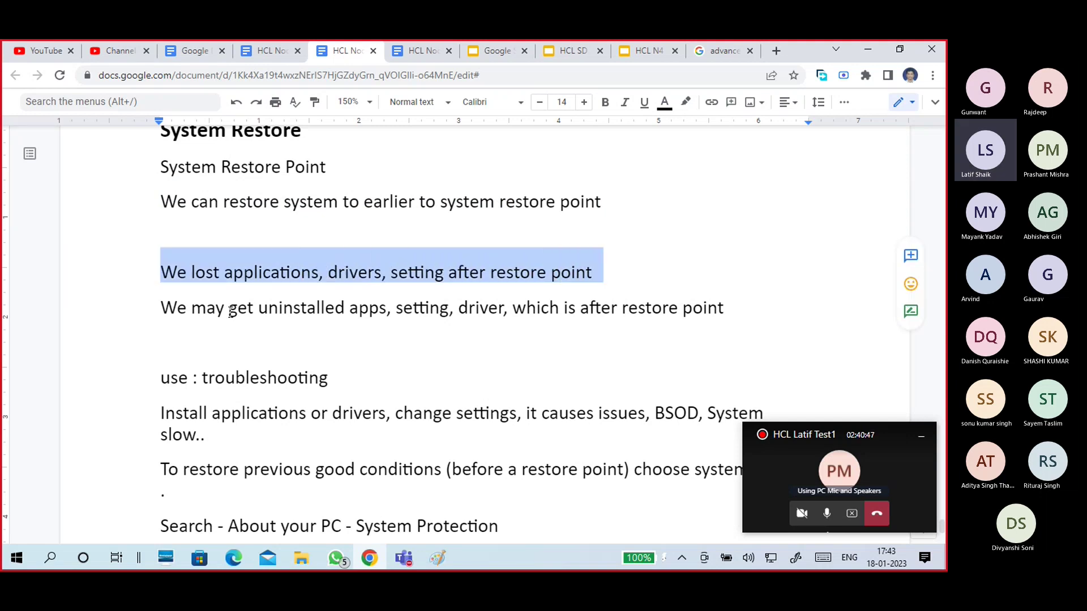
pyautogui.click(187, 272)
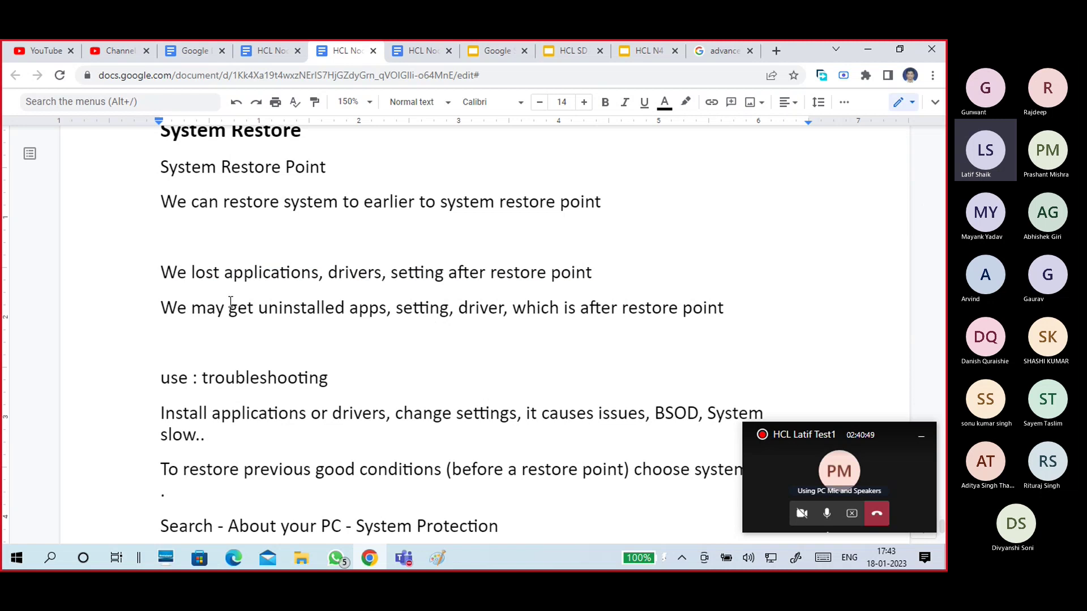
pyautogui.moveTo(163, 272); pyautogui.dragTo(657, 279)
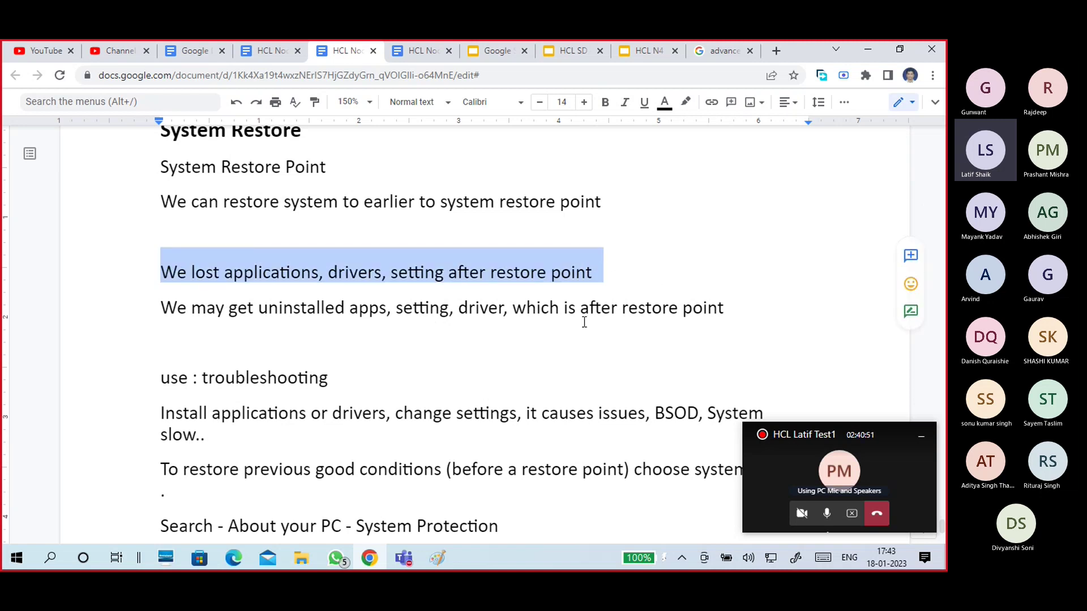
# - Highlight the note about possibly getting back uninstalled apps, settings and drivers, and clear the selection
pyautogui.scroll(-2, 584, 322)
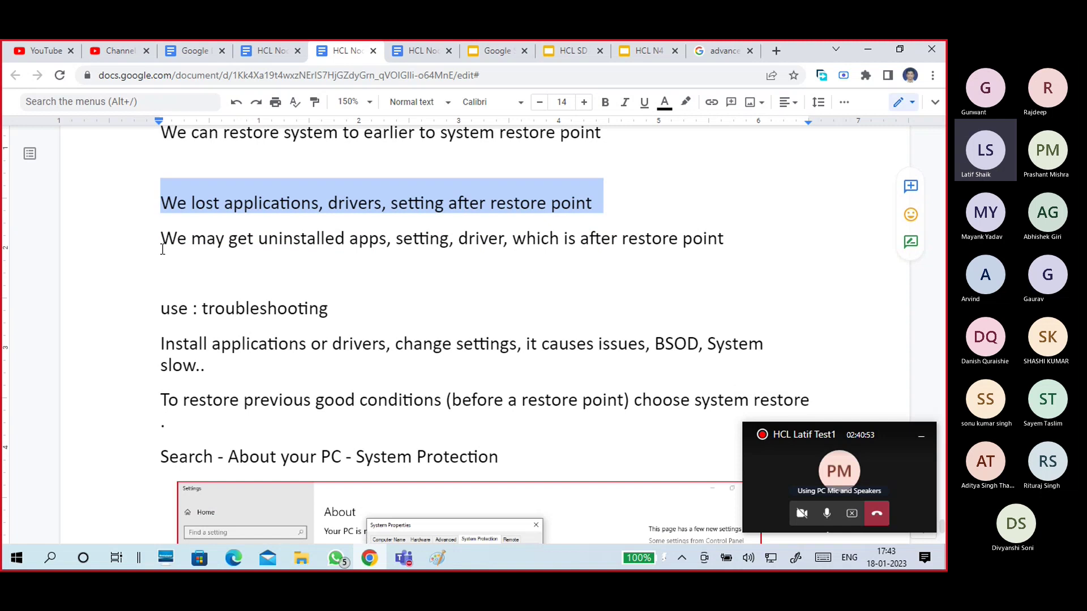
pyautogui.moveTo(163, 249); pyautogui.dragTo(390, 239)
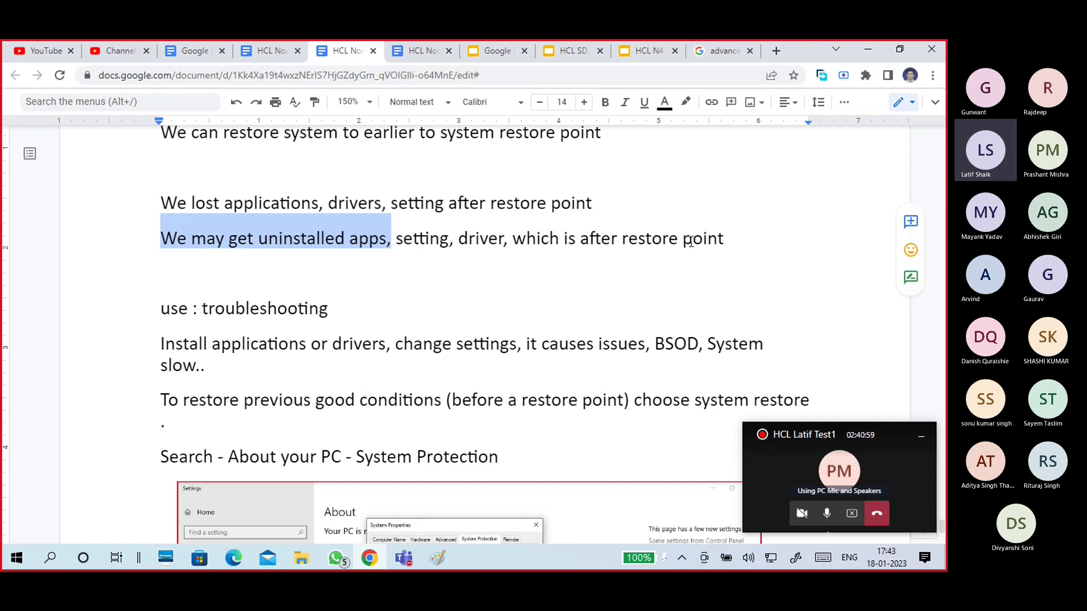
pyautogui.moveTo(735, 241); pyautogui.dragTo(151, 237)
pyautogui.click(374, 282)
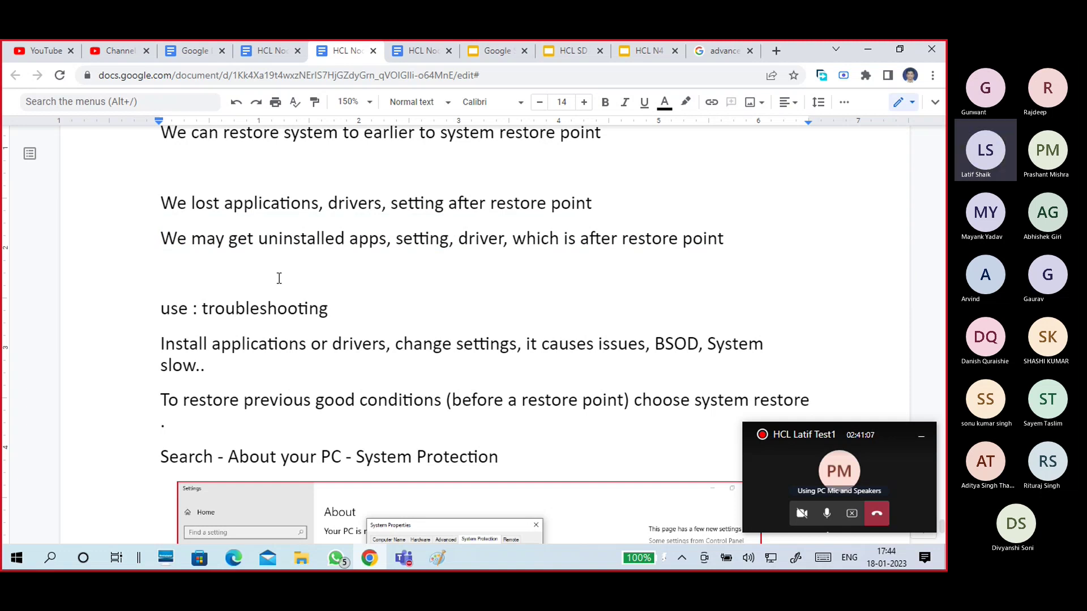
# - Highlight the "use : troubleshooting" line and review the notes below it down to the System Protection screenshot
pyautogui.scroll(-1, 235, 277)
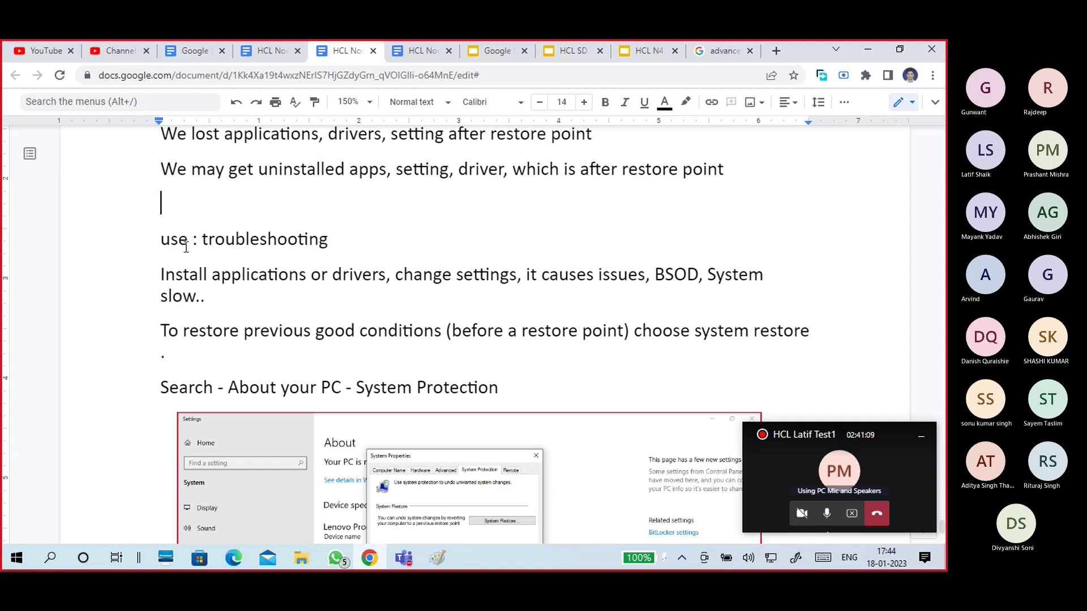
pyautogui.moveTo(171, 239); pyautogui.dragTo(338, 240)
pyautogui.scroll(-1, 345, 244)
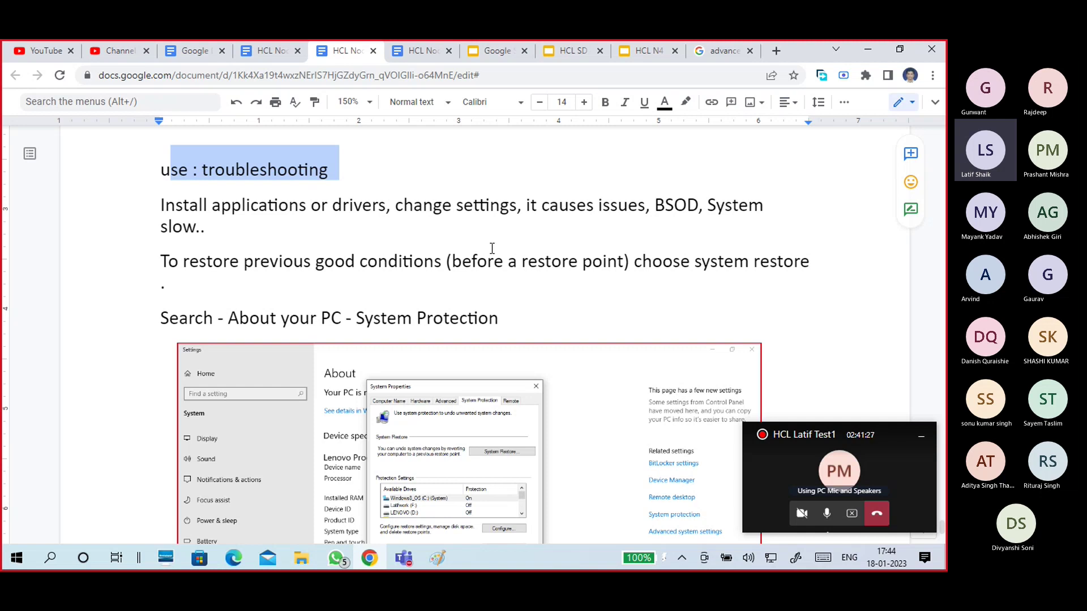
pyautogui.scroll(-5, 492, 248)
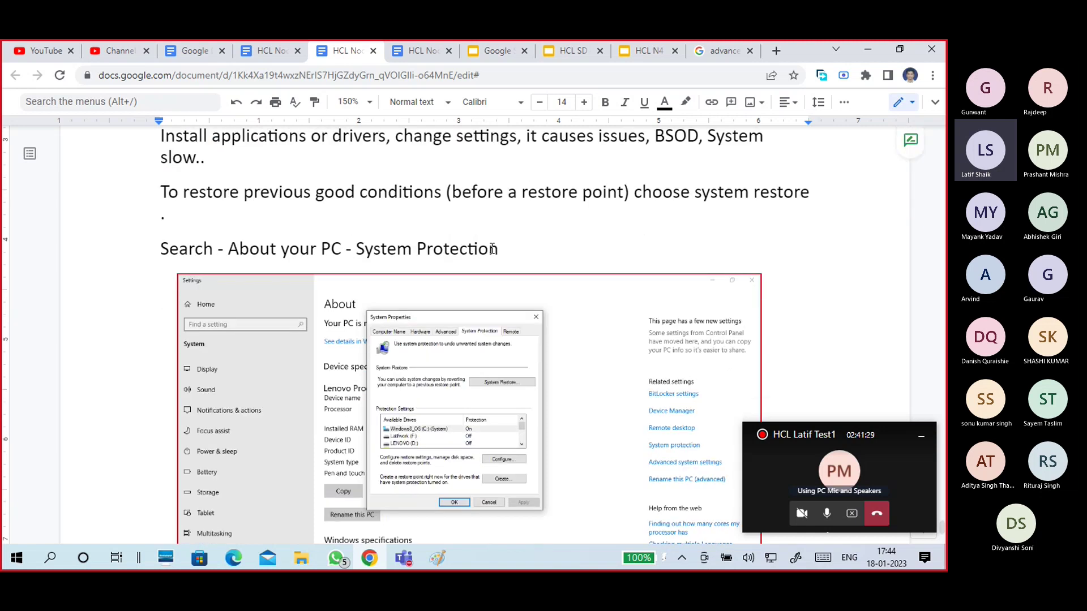
pyautogui.scroll(2, 473, 281)
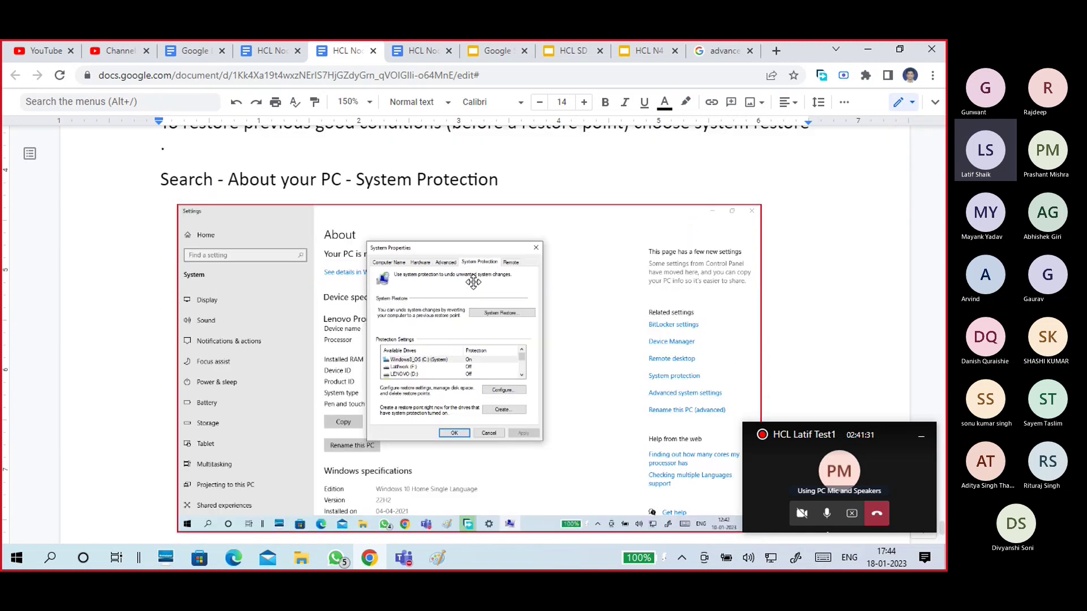
pyautogui.scroll(5, 473, 282)
# - Place the cursor below the System Protection screenshot in the current notes and in the other HCL notes document containing the same screenshot
pyautogui.scroll(-8, 439, 286)
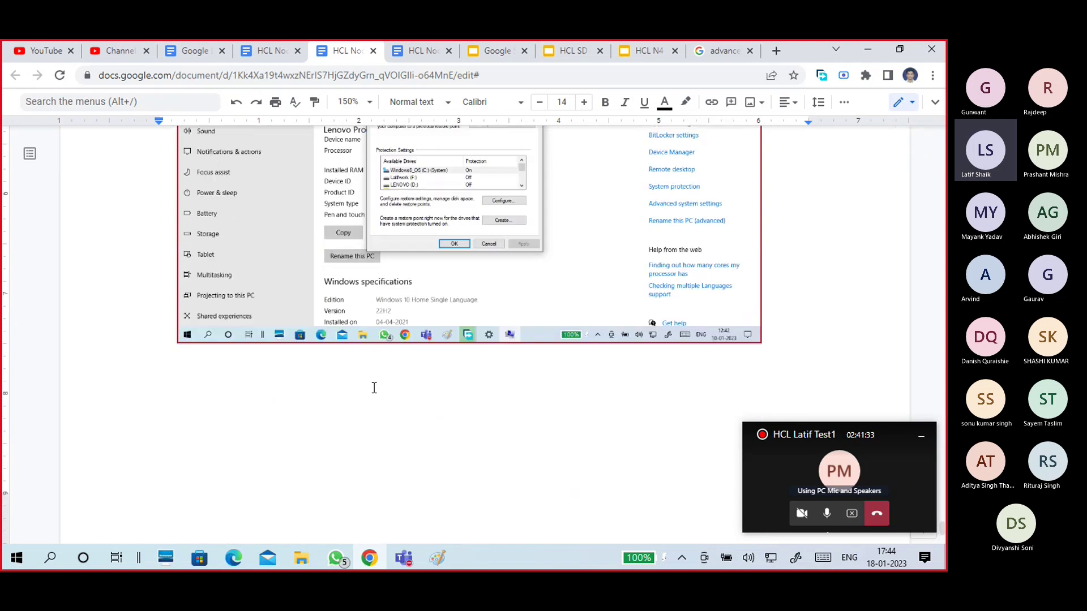
pyautogui.scroll(-2, 374, 388)
pyautogui.click(274, 288)
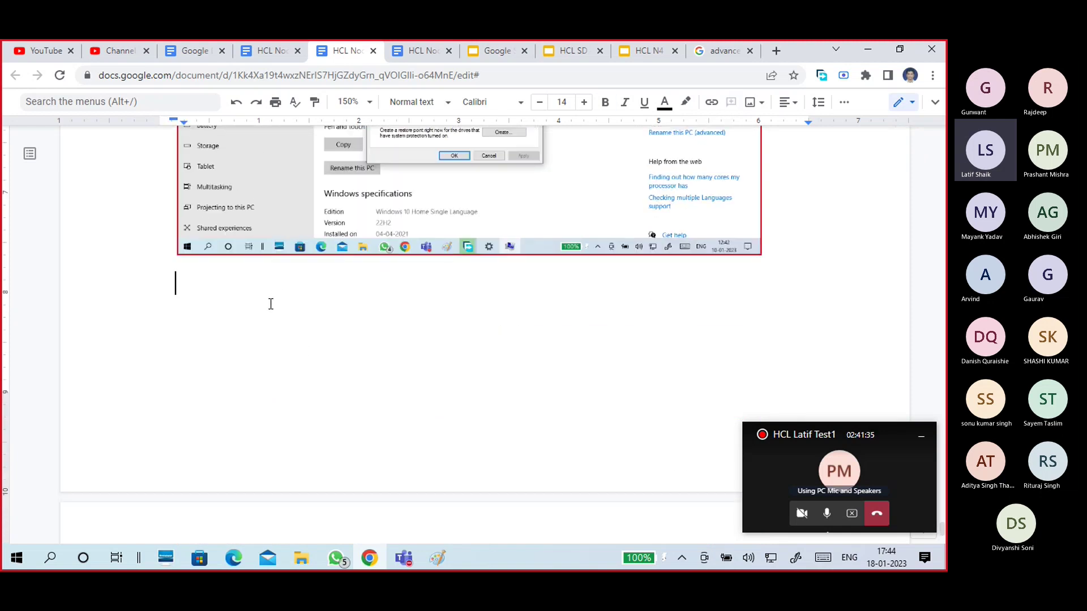
pyautogui.click(264, 53)
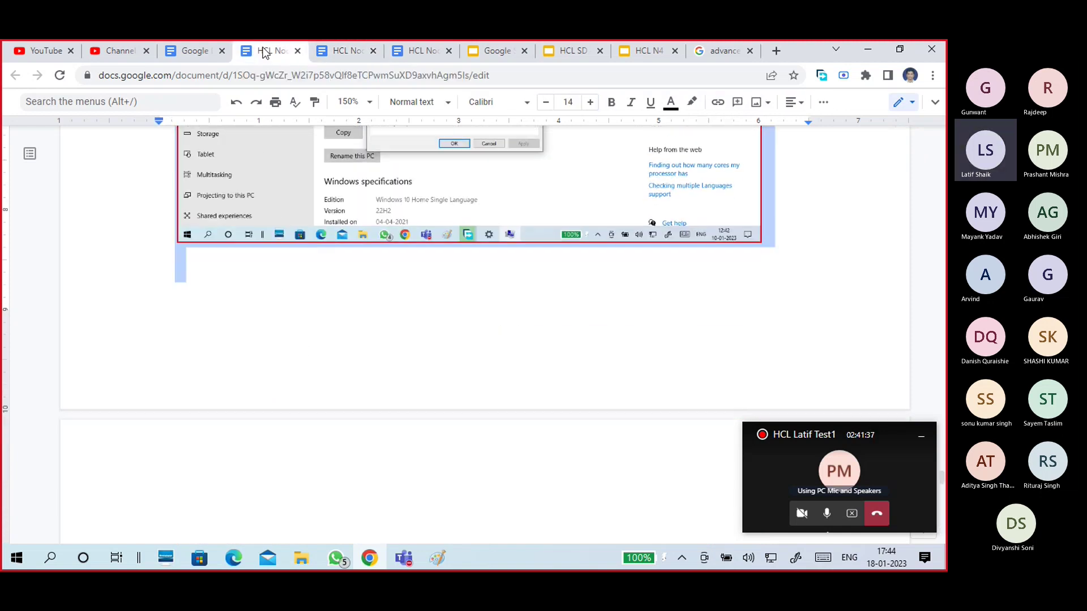
pyautogui.click(288, 310)
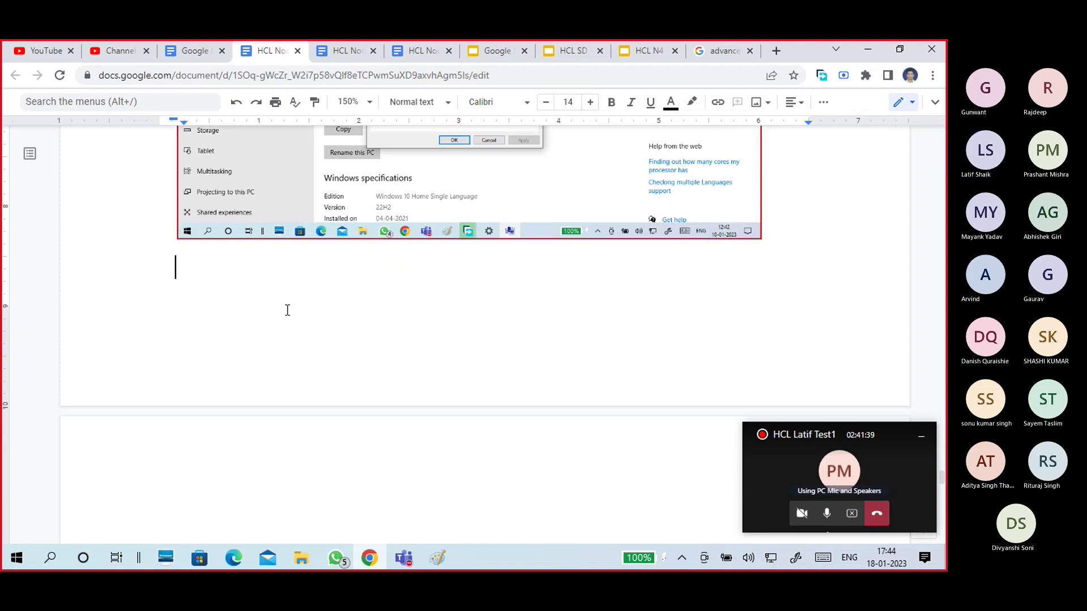
# - Copy the recovery path line, its screenshots and the dashed divider from the other HCL notes, and paste them below the current notes' System Protection screenshot
pyautogui.scroll(-5, 286, 308)
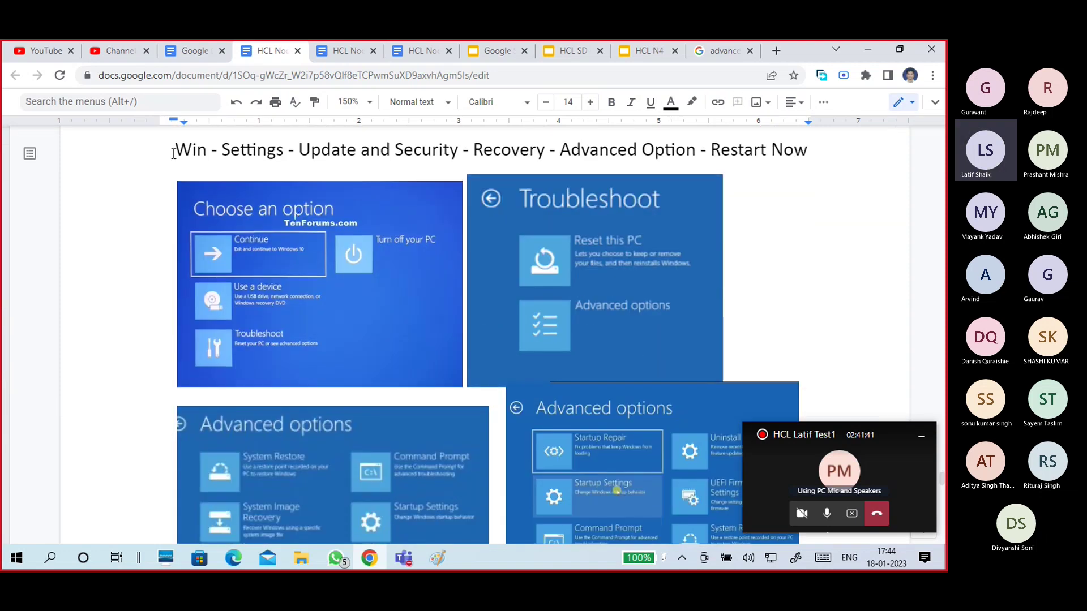
pyautogui.moveTo(175, 148); pyautogui.dragTo(590, 341)
pyautogui.scroll(-4, 583, 323)
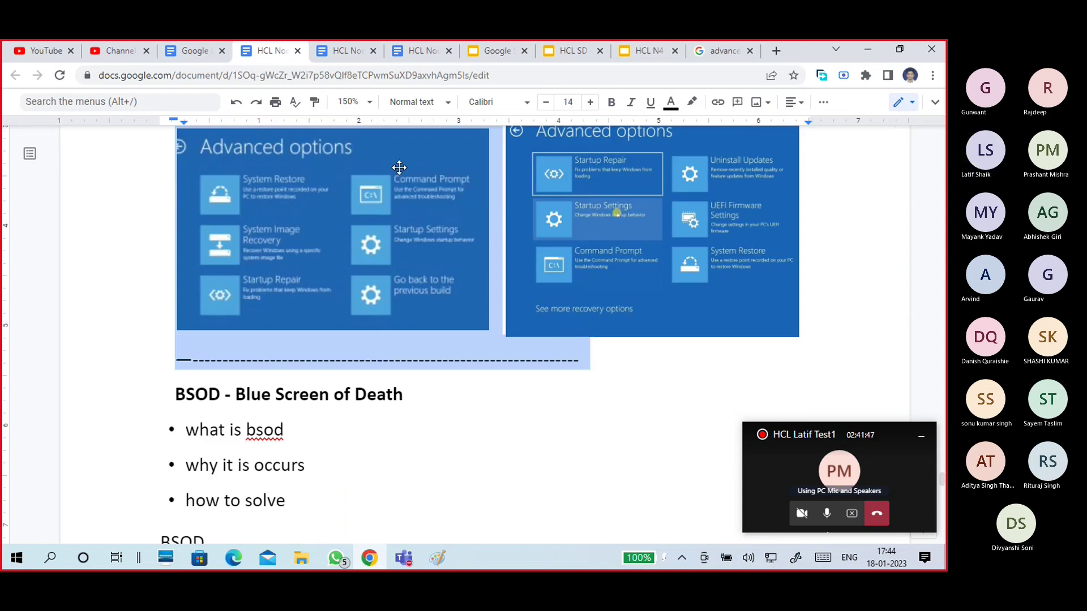
pyautogui.click(340, 53)
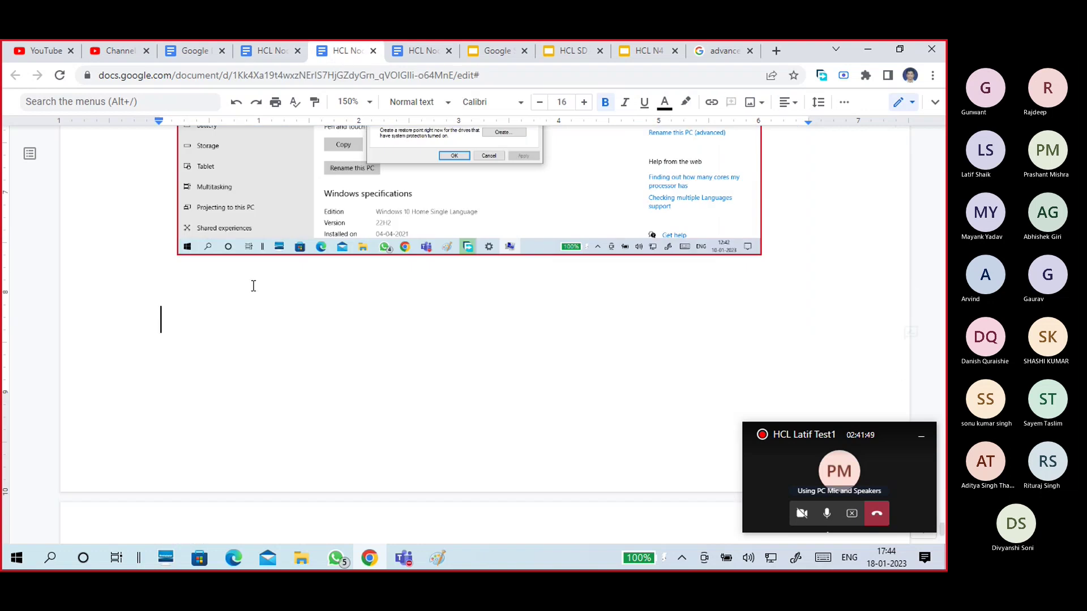
pyautogui.click(232, 284)
pyautogui.hotkey('ctrl', 'v')
# - Make the "use :" label before "troubleshooting" bold in the System Restore notes
pyautogui.scroll(5, 378, 367)
pyautogui.scroll(7, 378, 368)
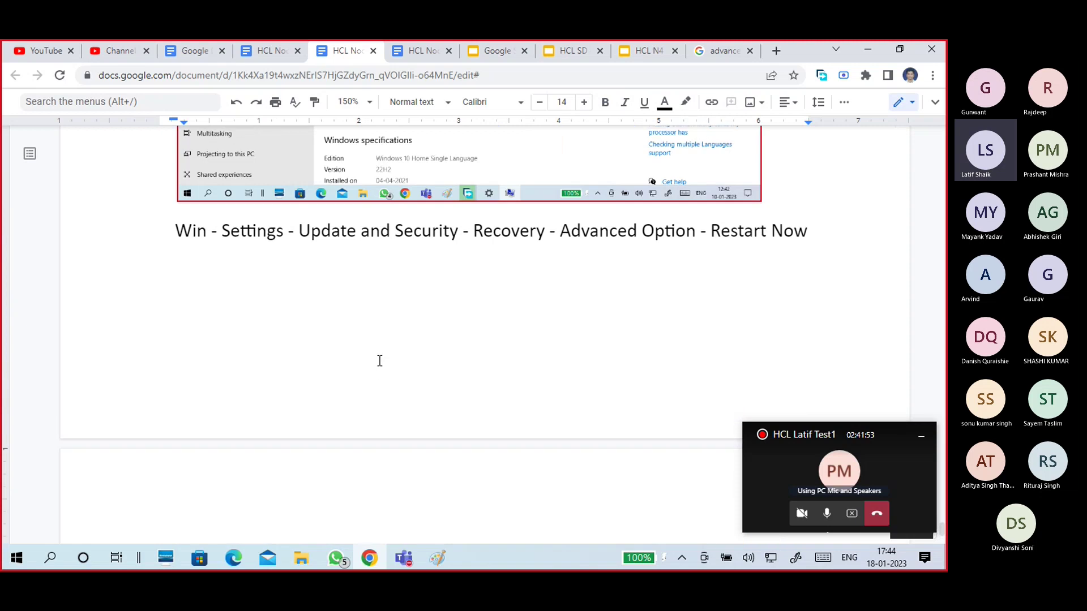
pyautogui.scroll(6, 408, 273)
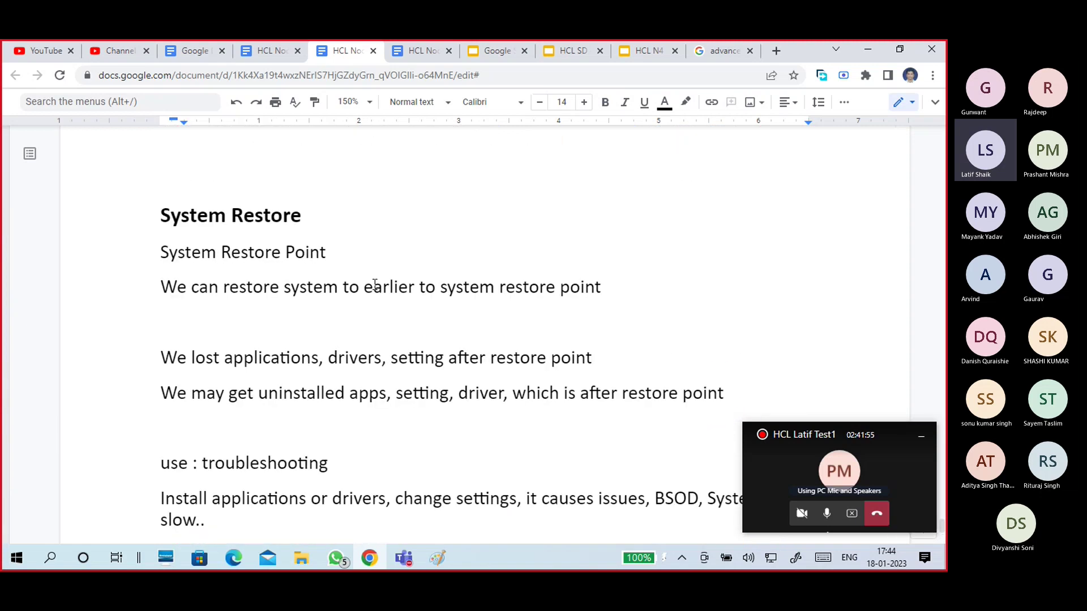
pyautogui.scroll(-2, 407, 273)
pyautogui.scroll(3, 330, 272)
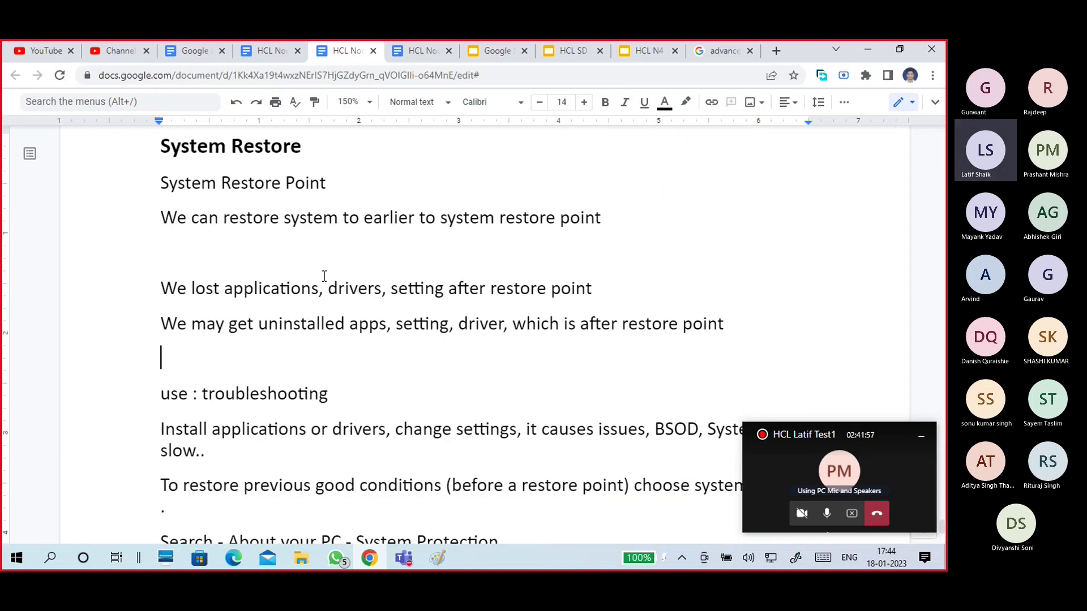
pyautogui.scroll(-3, 208, 264)
pyautogui.moveTo(197, 254); pyautogui.dragTo(161, 255)
pyautogui.click(605, 102)
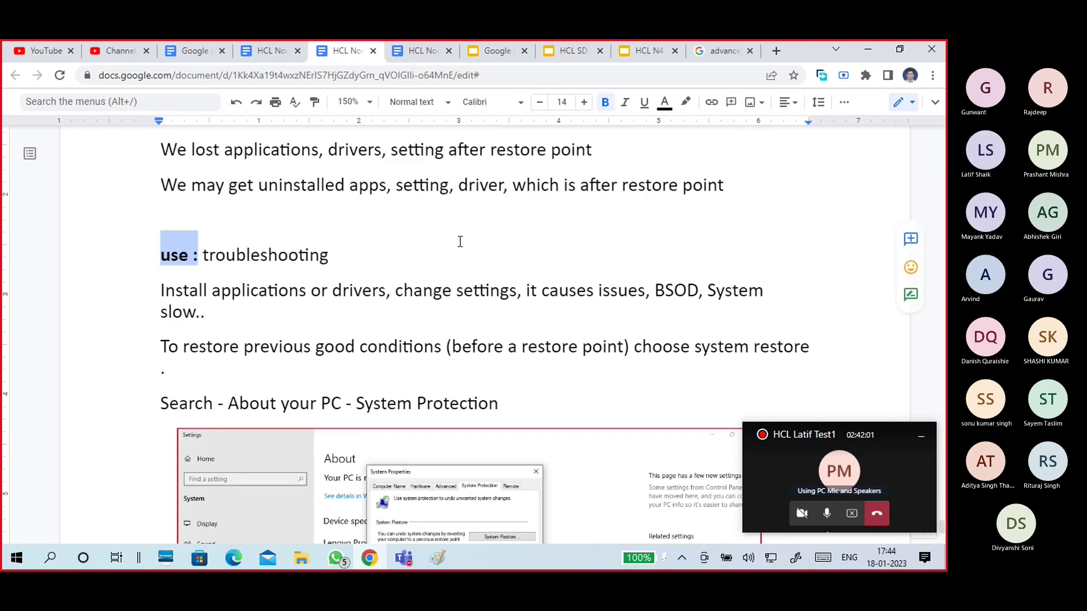
# - Insert blank lines before the "Win - Settings - Update and Security" path line to move it onto the page with its recovery screenshots
pyautogui.scroll(-4, 456, 244)
pyautogui.scroll(-7, 426, 281)
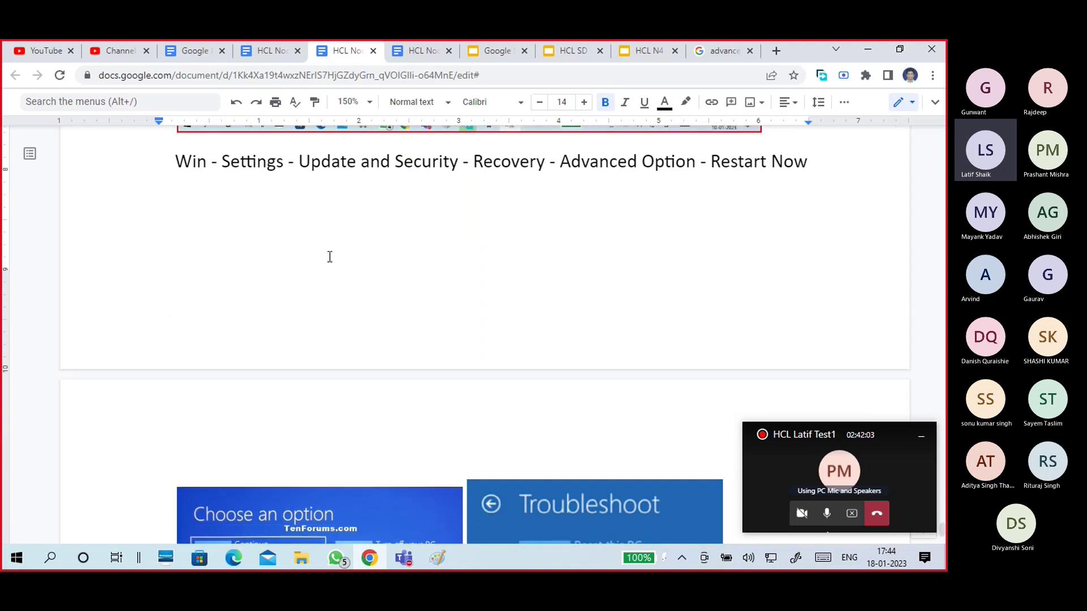
pyautogui.click(177, 159)
pyautogui.press('Return')
pyautogui.press('Return')
pyautogui.press('Return')
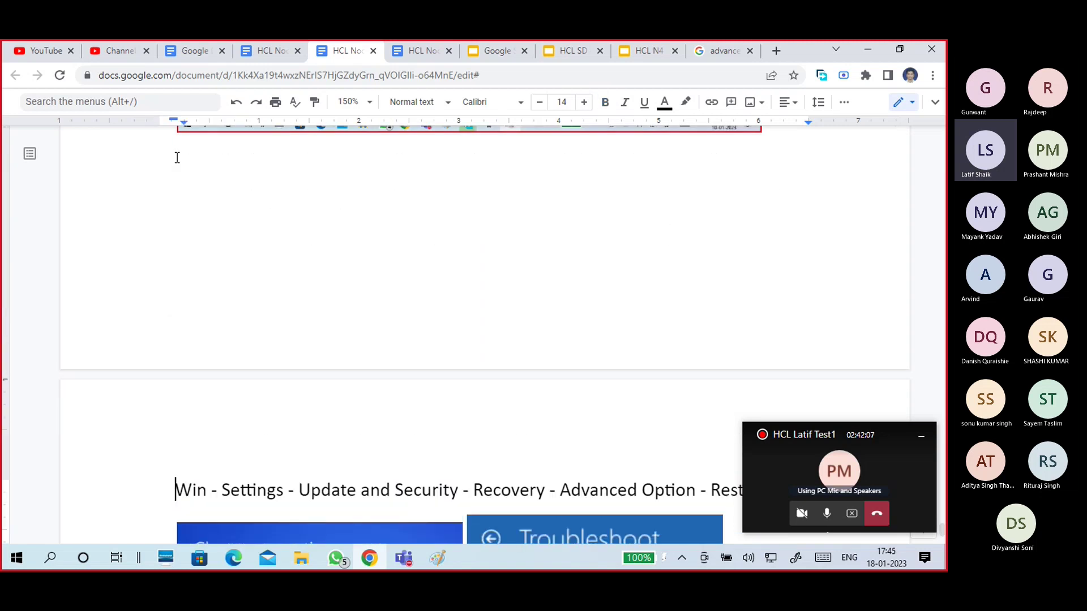
# - Highlight "Advanced Option" and the whole path line from "Win - Settings" to "Restart Now" while explaining it
pyautogui.scroll(-5, 549, 243)
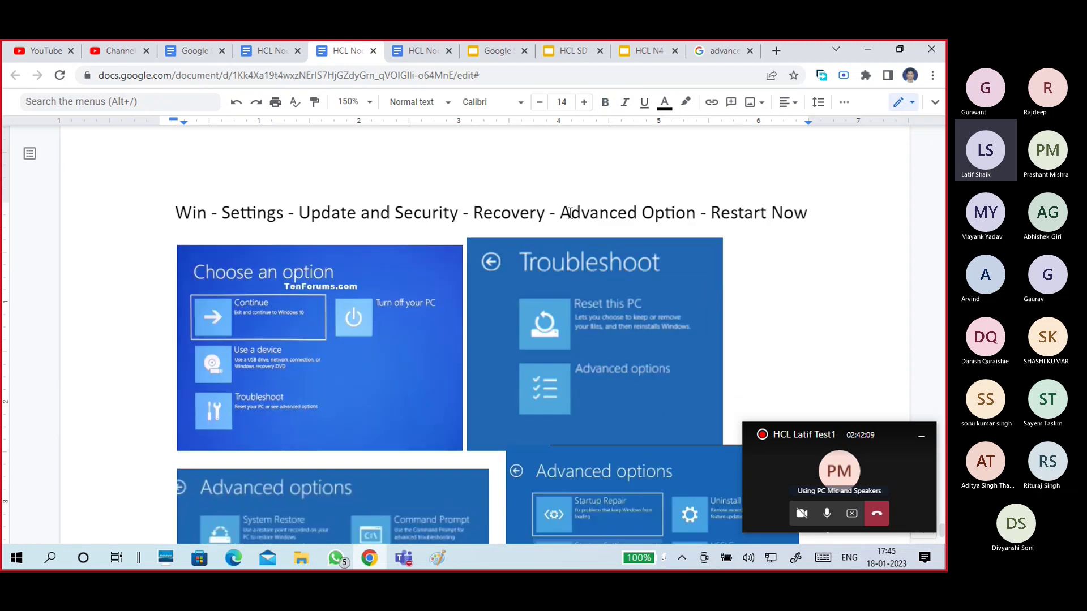
pyautogui.moveTo(571, 212); pyautogui.dragTo(693, 213)
pyautogui.moveTo(818, 213); pyautogui.dragTo(162, 221)
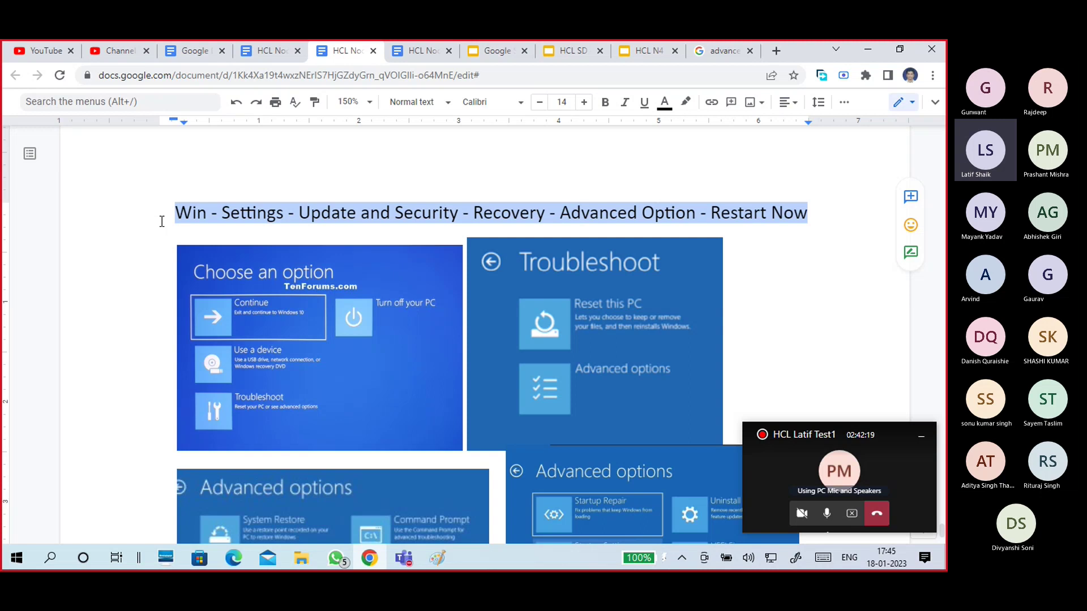
pyautogui.click(293, 214)
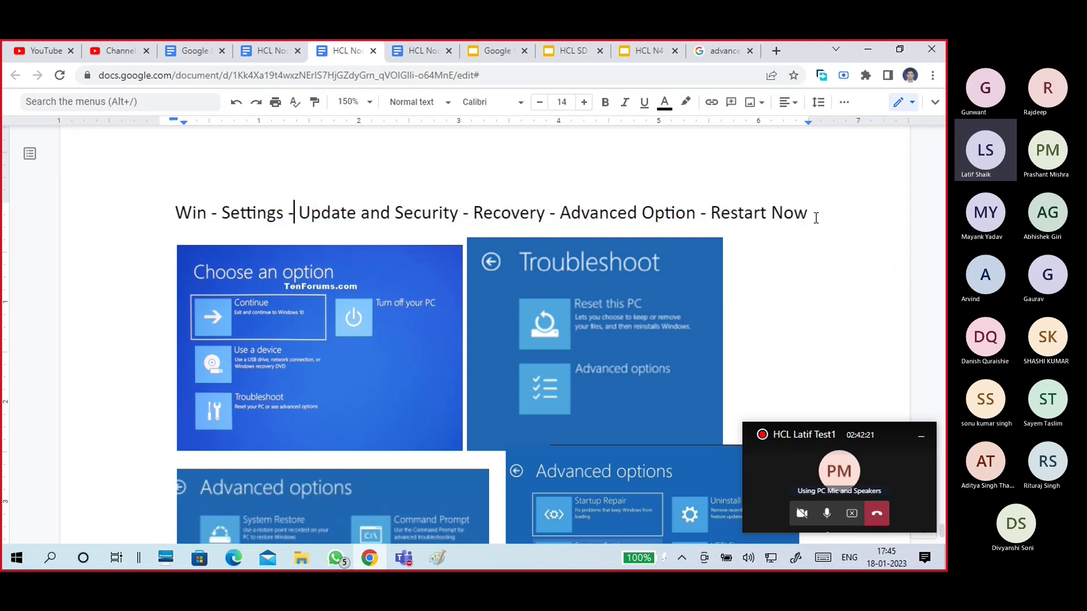
pyautogui.moveTo(815, 218); pyautogui.dragTo(173, 209)
# - Select the "Choose an option" screenshot and the "Advanced options" screenshot below it to point out the recovery choices
pyautogui.scroll(-2, 338, 241)
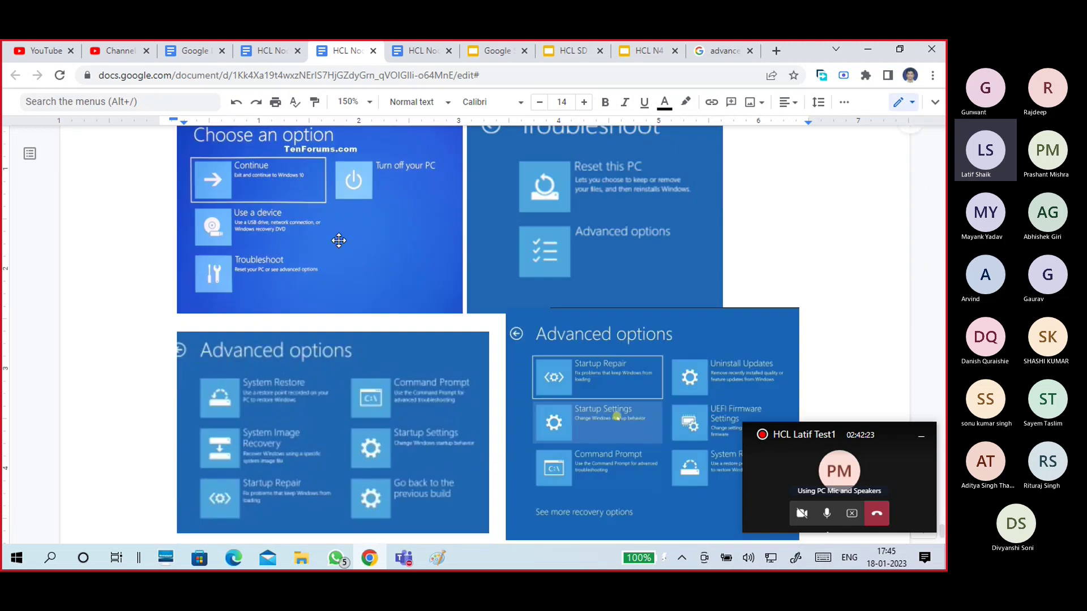
pyautogui.scroll(1, 320, 243)
pyautogui.click(281, 192)
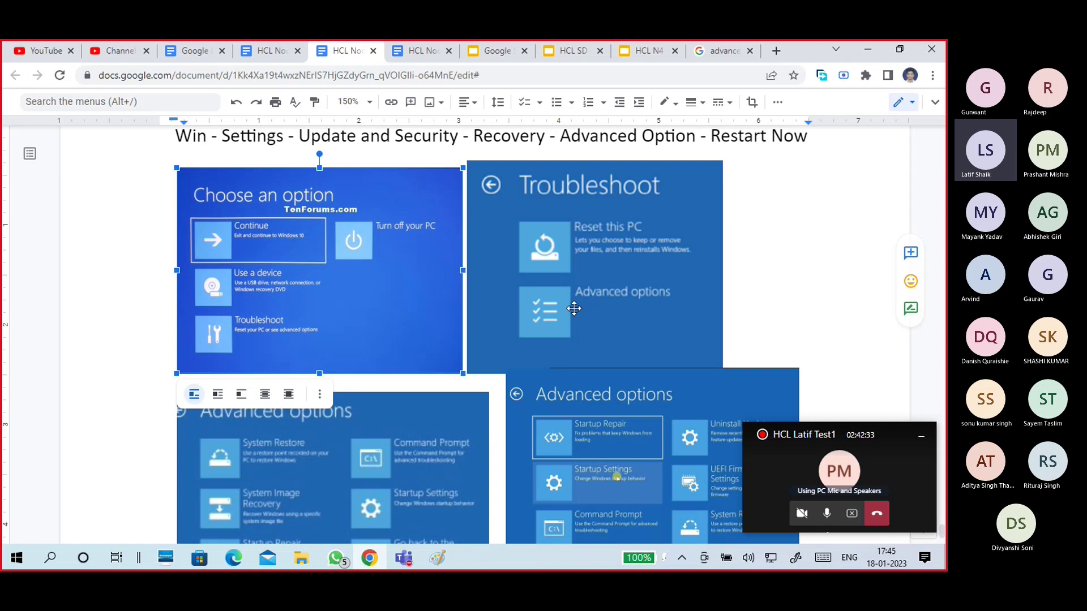
pyautogui.scroll(-3, 572, 303)
pyautogui.click(309, 304)
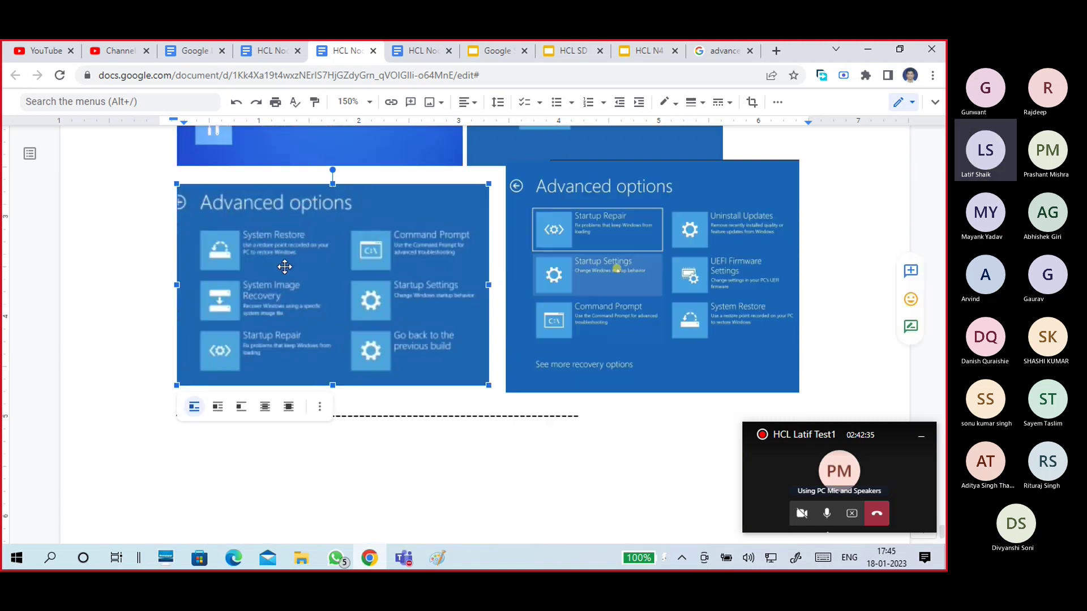